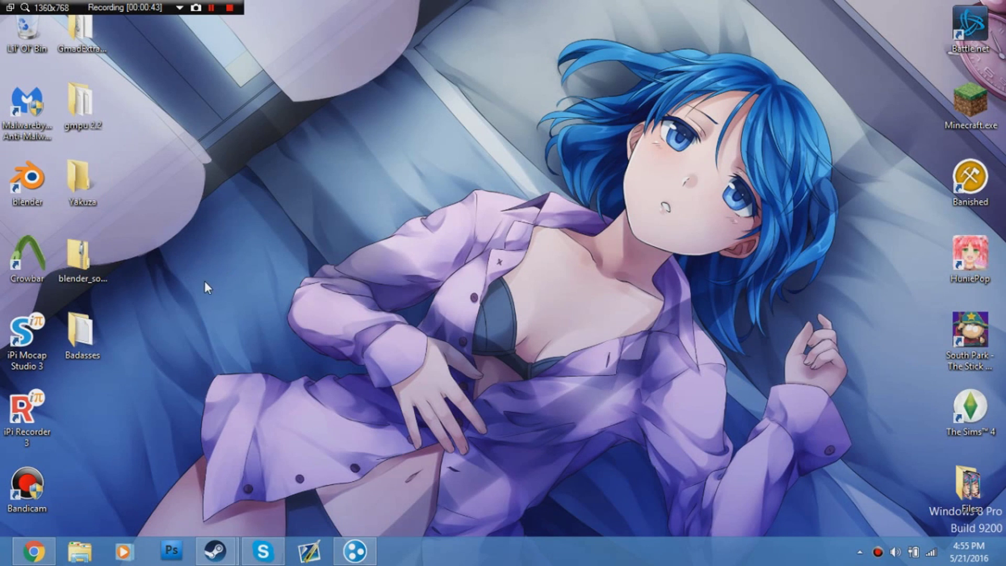
# Step: Select the blender_source_tools zip on the desktop
pyautogui.click(77, 258)
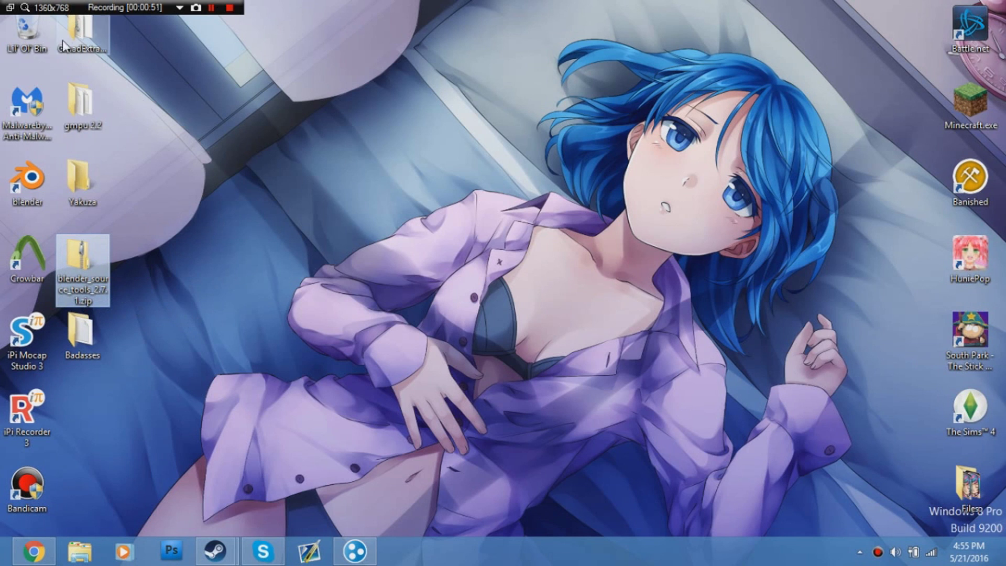
# Step: Open and close the gmpu 2.2 and GmadExtractor folders, then dismiss the zip's context menu
pyautogui.doubleClick(81, 110)
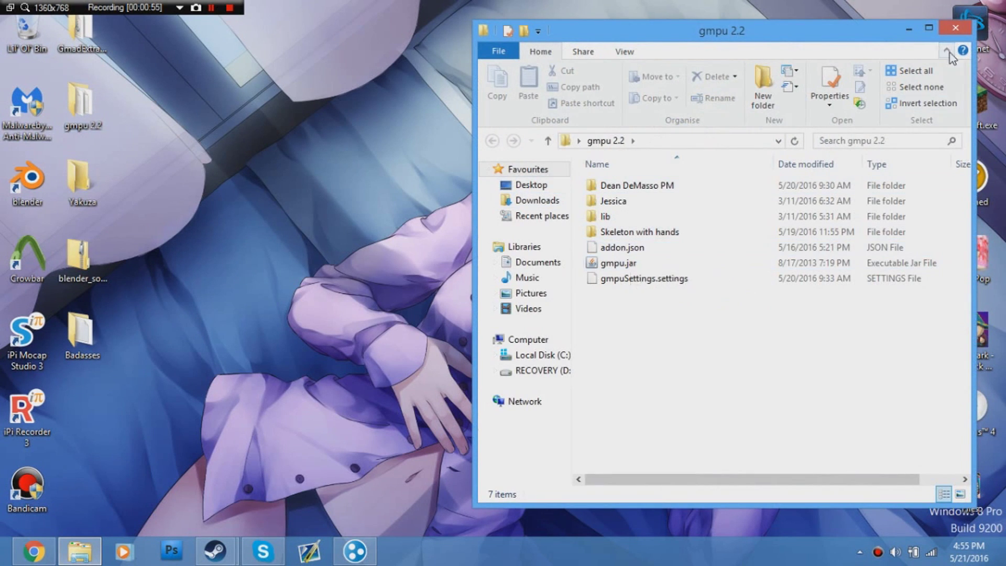
pyautogui.click(955, 27)
pyautogui.doubleClick(79, 31)
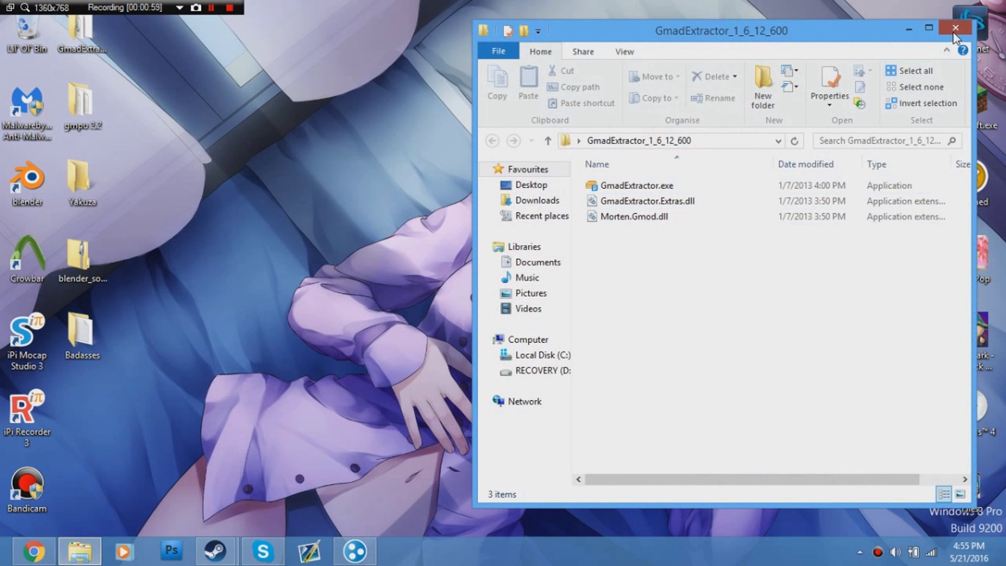
pyautogui.click(955, 29)
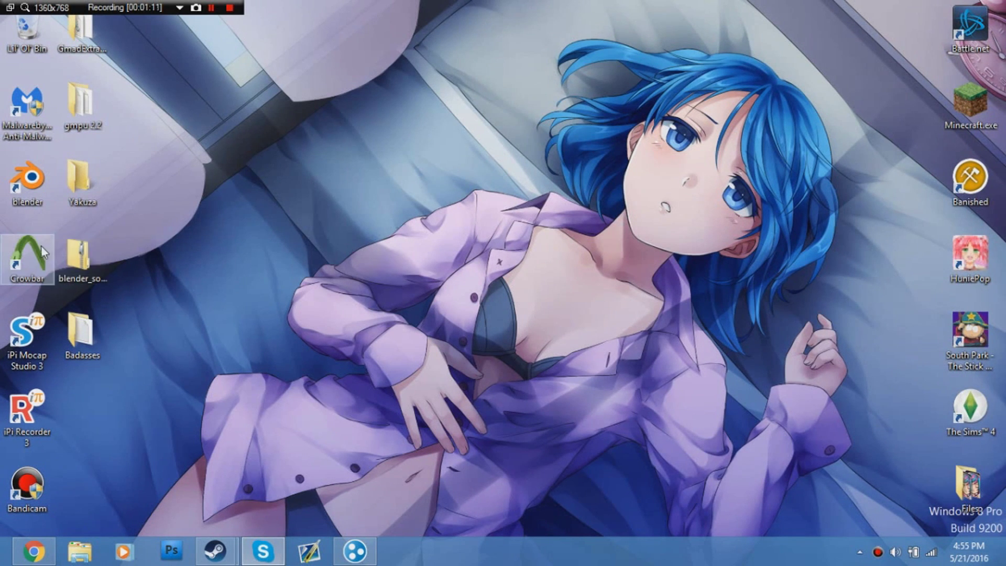
pyautogui.rightClick(82, 260)
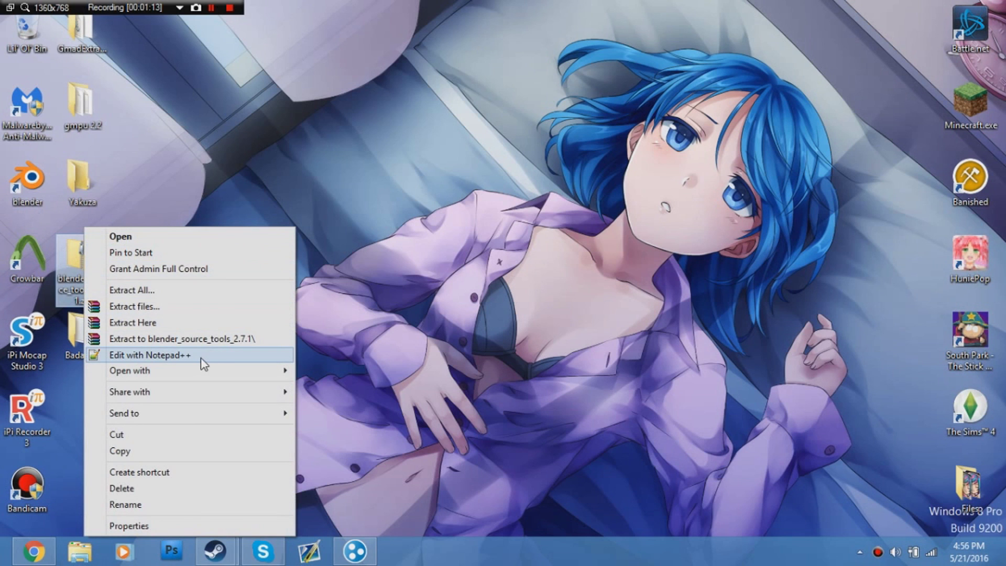
pyautogui.click(496, 233)
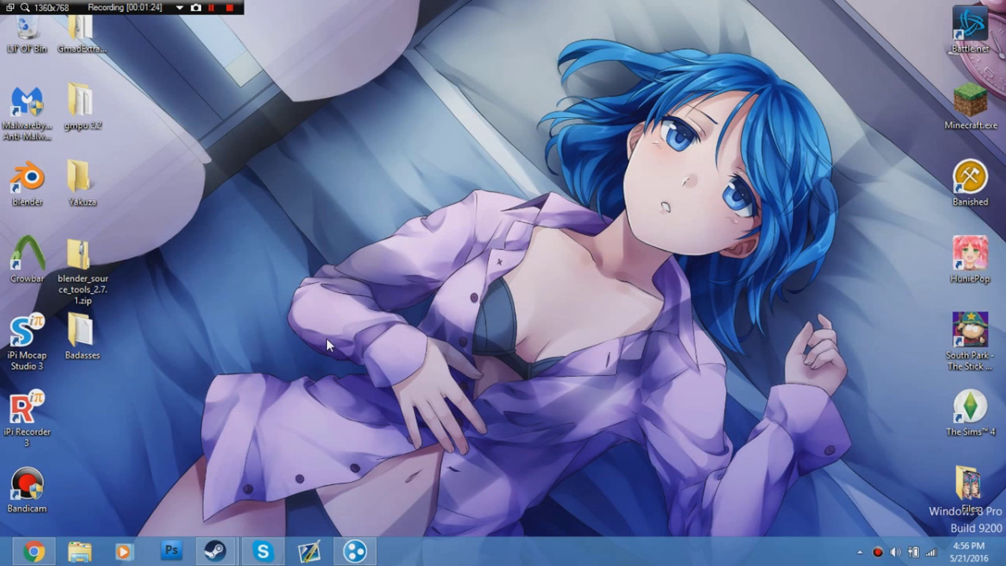
# Step: Launch Blender, maximize its window and dismiss the welcome screen
pyautogui.doubleClick(47, 194)
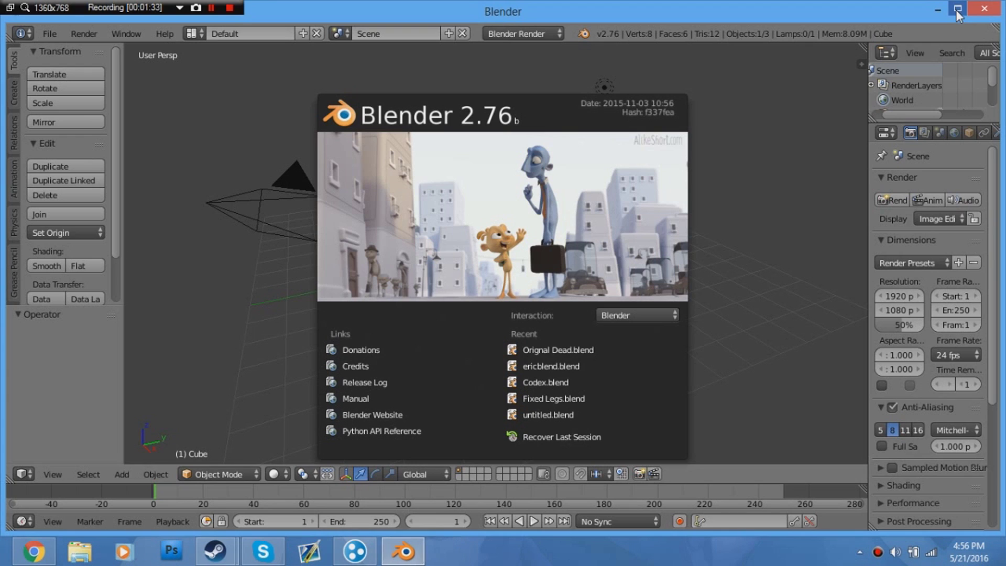
pyautogui.click(956, 10)
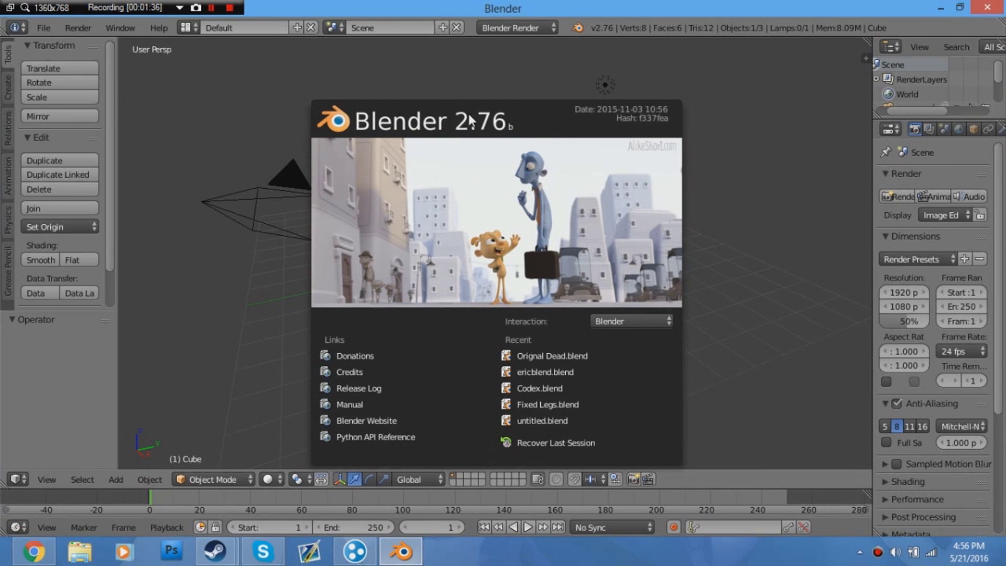
pyautogui.click(606, 52)
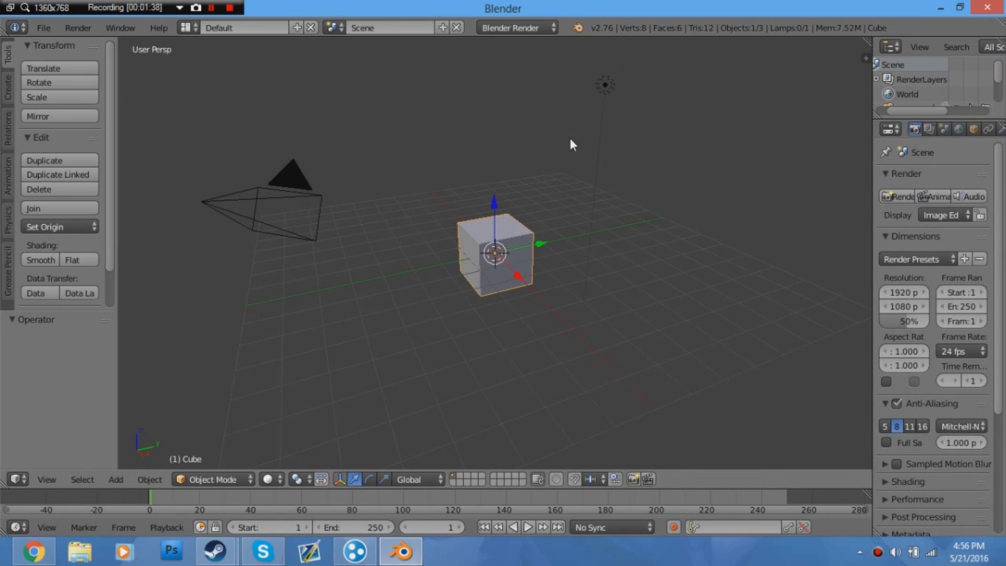
# Step: Delete the default cube and orbit around the empty grid
pyautogui.press('x')
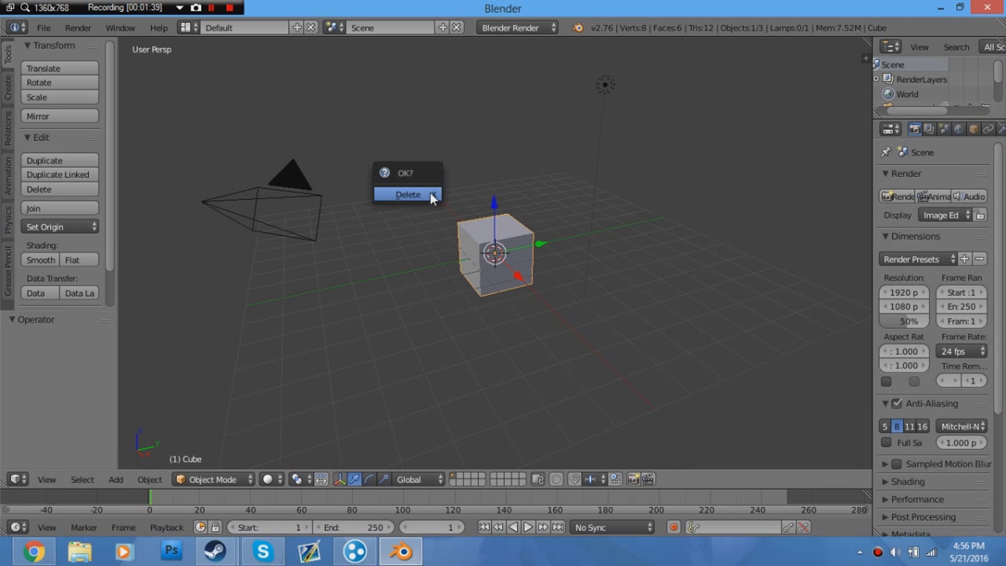
pyautogui.click(430, 193)
pyautogui.moveTo(407, 245); pyautogui.dragTo(397, 237, button='middle')
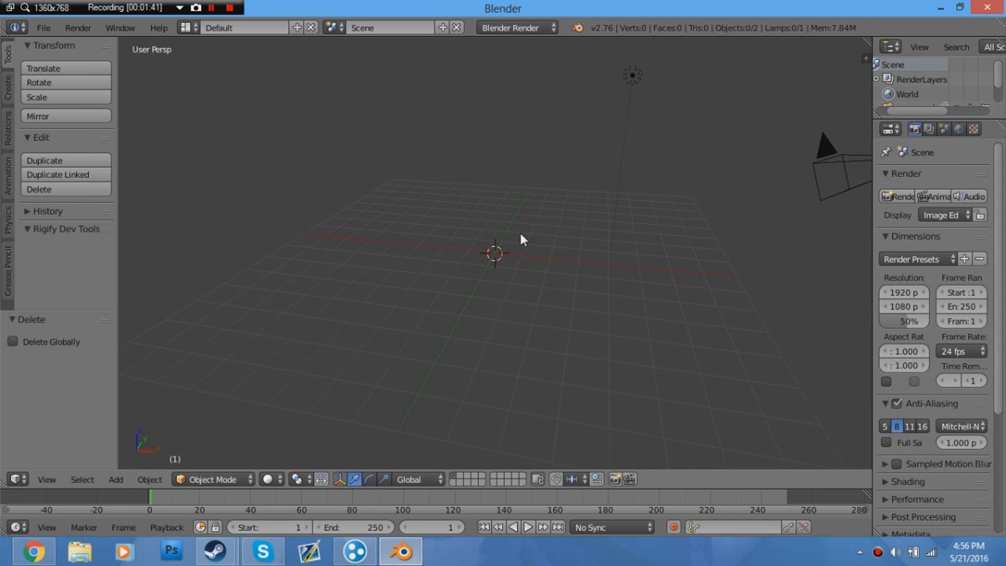
# Step: Bring up the Add-ons preferences, filtered to Import-Export and searched for 'sour'
pyautogui.click(34, 29)
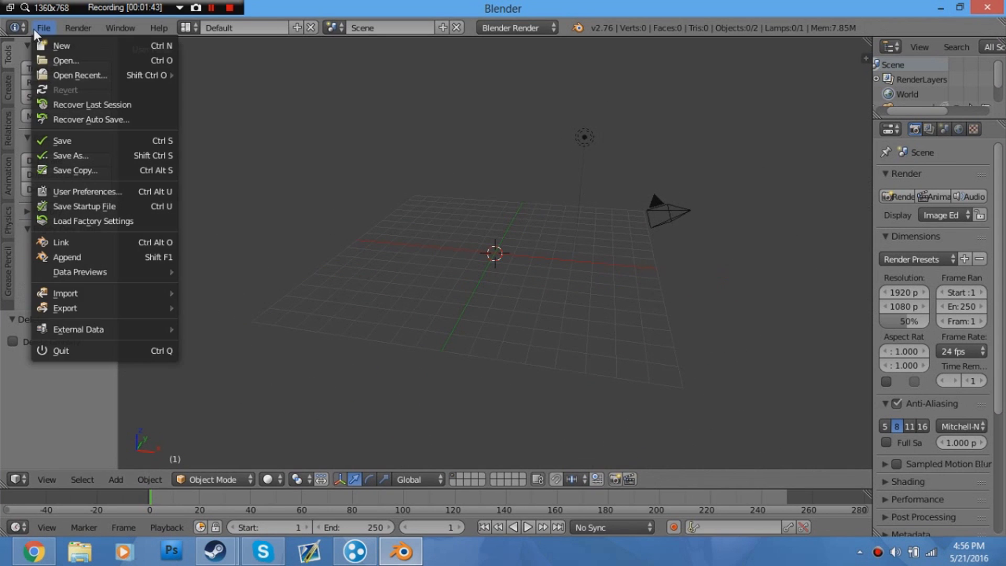
pyautogui.click(84, 190)
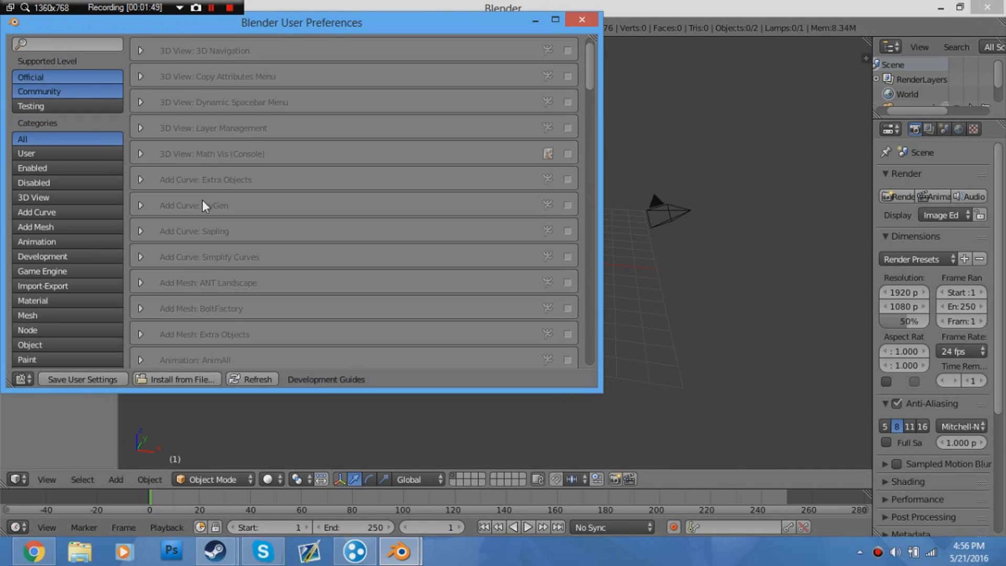
pyautogui.scroll(-3, 273, 106)
pyautogui.scroll(-3, 268, 112)
pyautogui.scroll(-5, 269, 111)
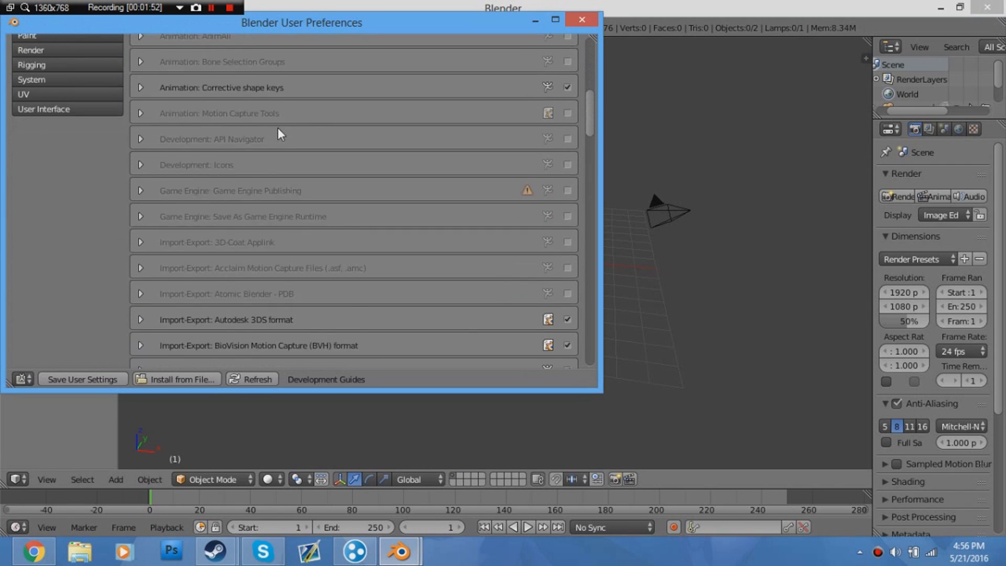
pyautogui.scroll(-4, 278, 127)
pyautogui.scroll(5, 124, 155)
pyautogui.scroll(5, 124, 154)
pyautogui.scroll(2, 95, 172)
pyautogui.scroll(2, 54, 189)
pyautogui.click(63, 198)
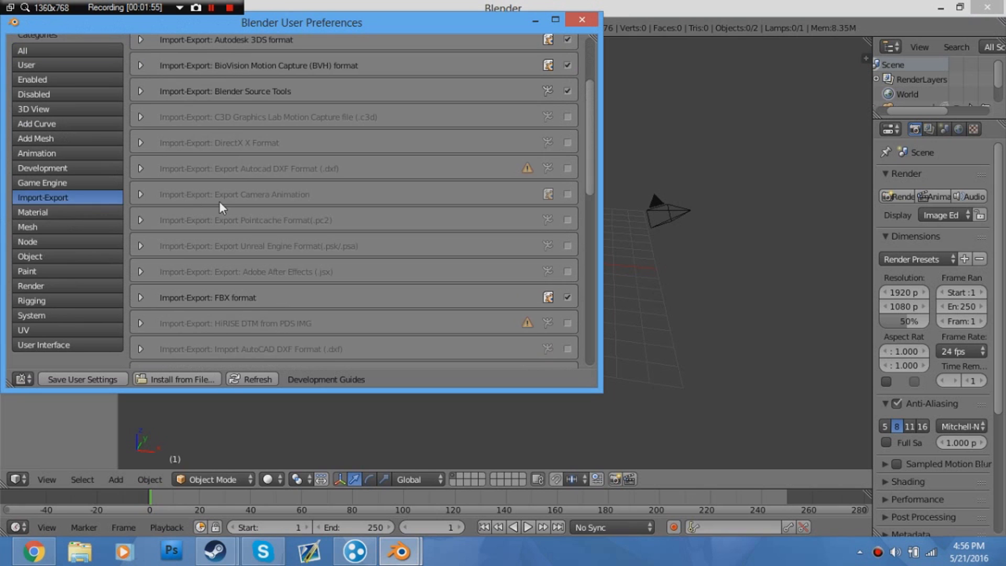
pyautogui.scroll(2, 220, 202)
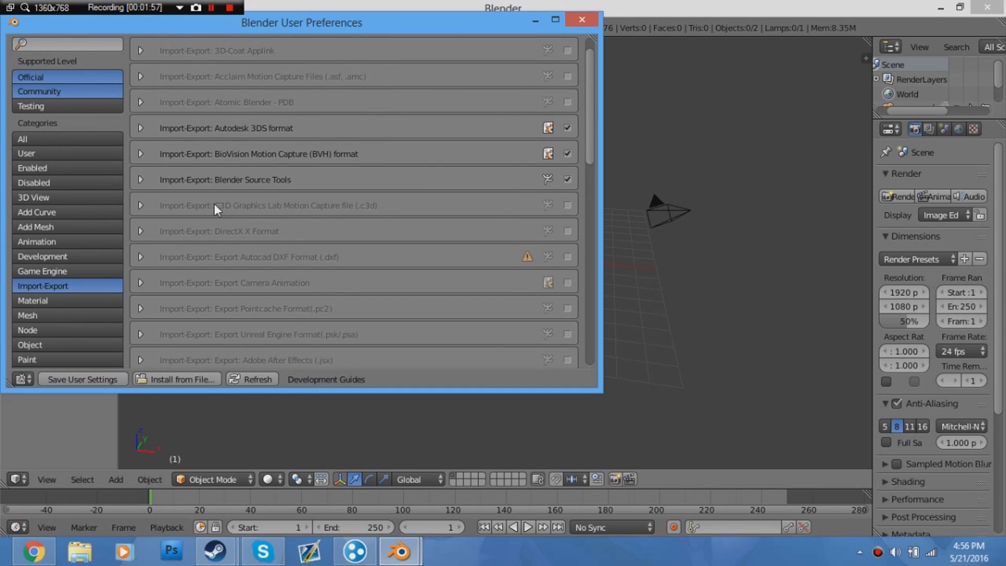
pyautogui.write('sour')
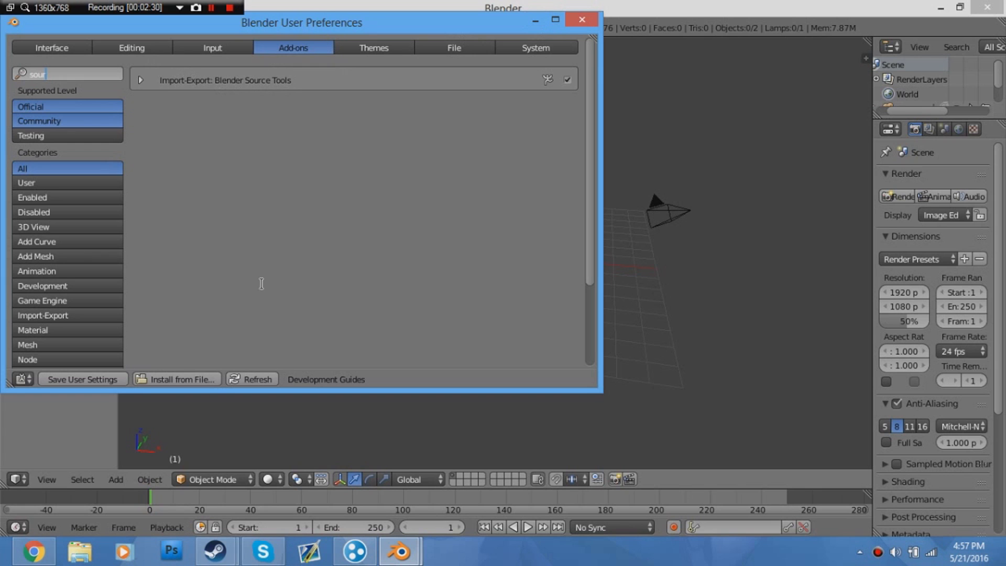
pyautogui.click(153, 382)
# Step: Install blender_source_tools_2.7.1.zip from the Desktop and close the preferences window
pyautogui.click(154, 382)
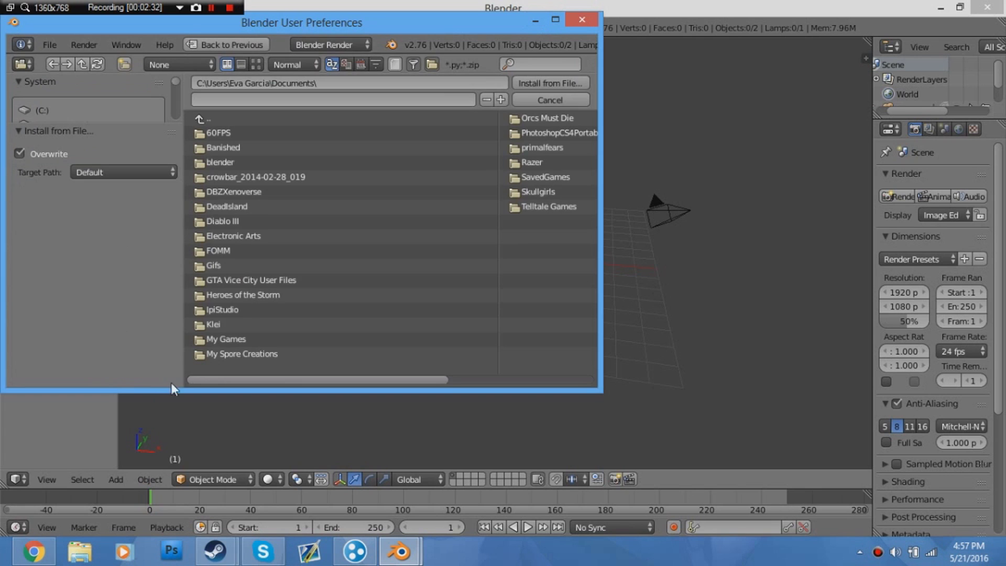
pyautogui.click(221, 122)
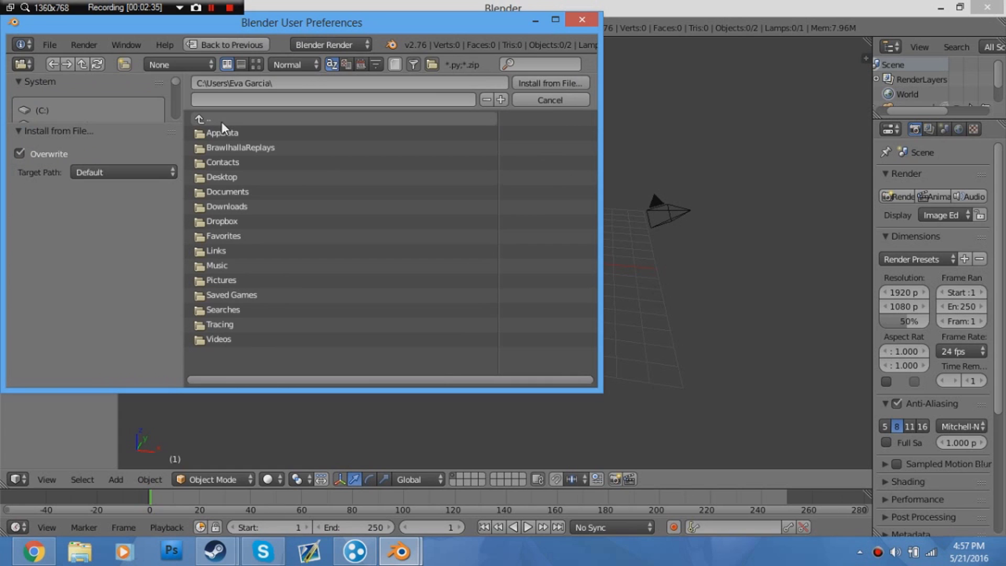
pyautogui.click(242, 175)
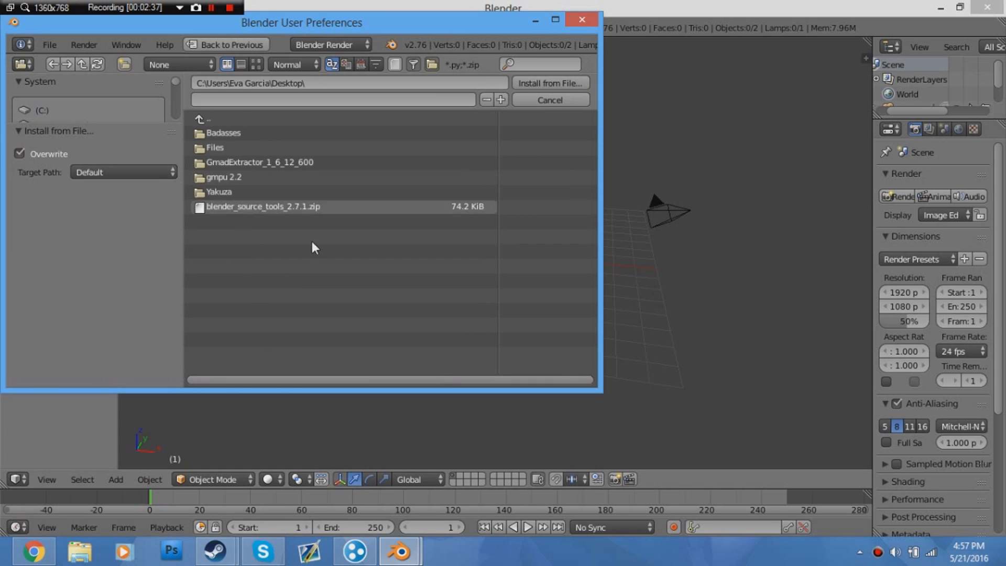
pyautogui.click(263, 208)
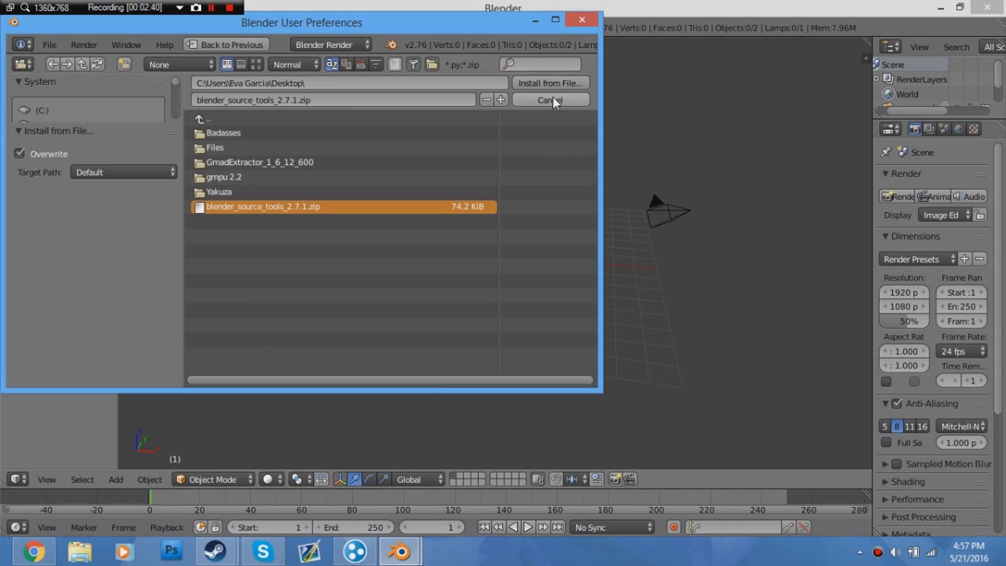
pyautogui.press('Return')
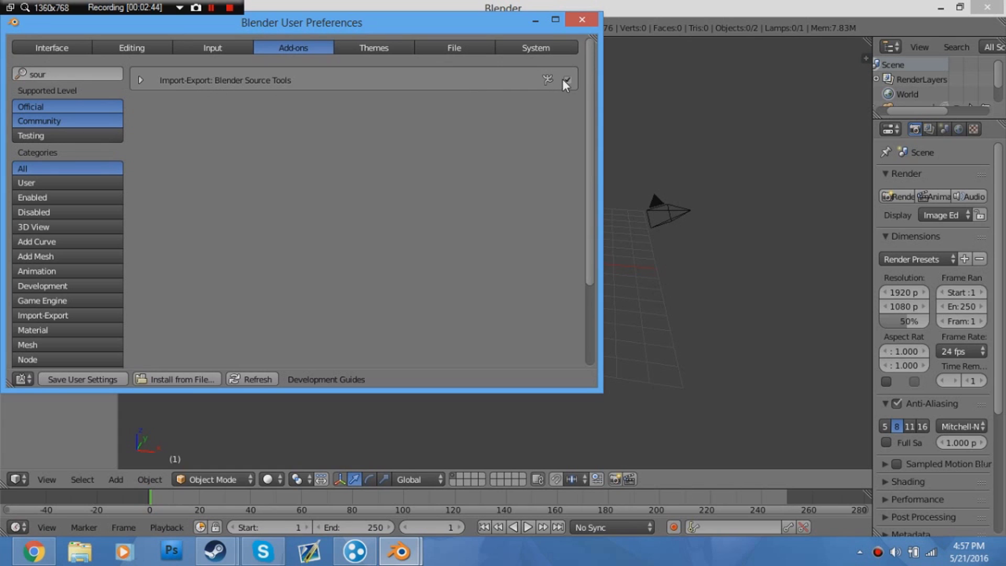
pyautogui.click(55, 376)
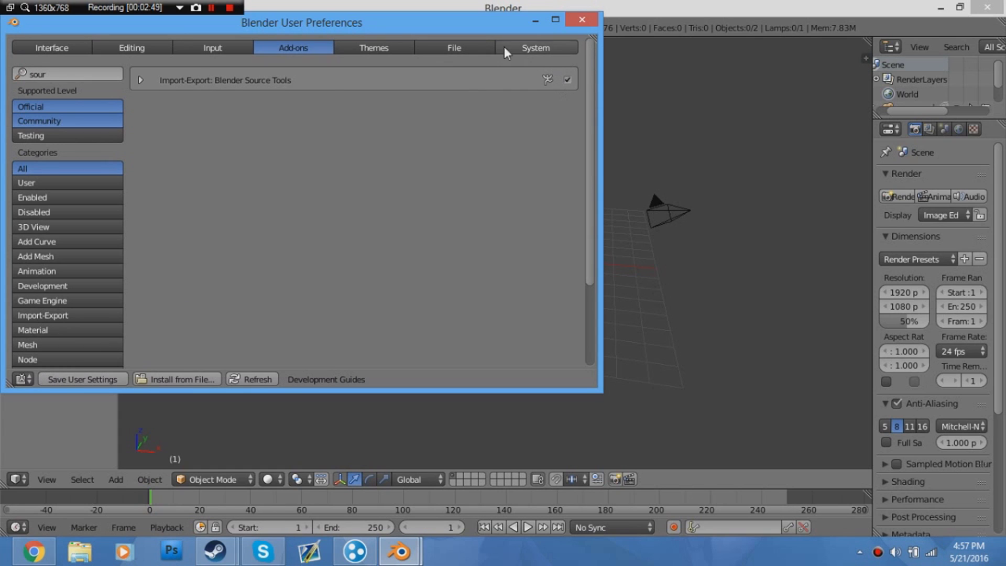
pyautogui.click(582, 19)
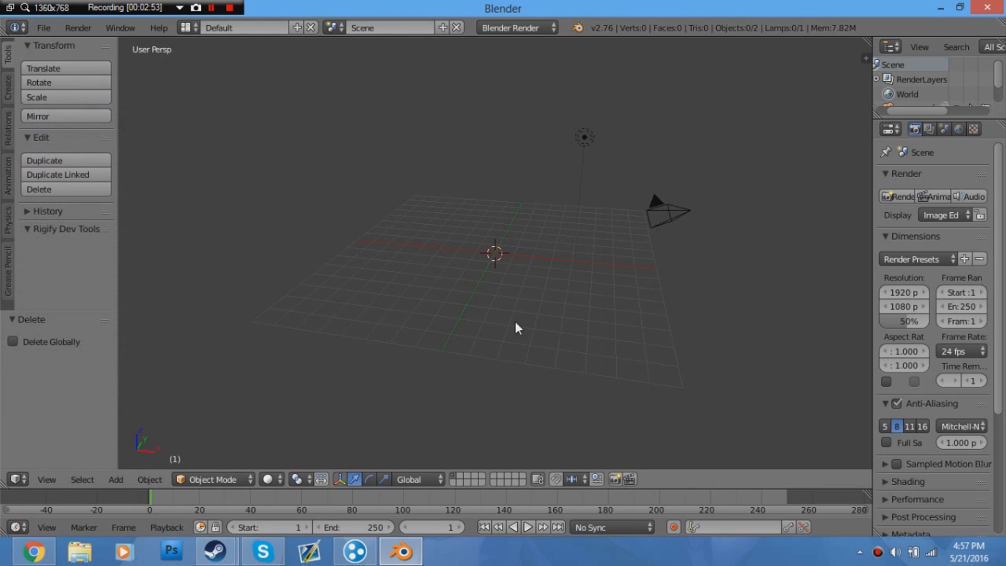
# Step: Dismiss the export options, then place the 3D cursor near the grid centre
pyautogui.click(42, 26)
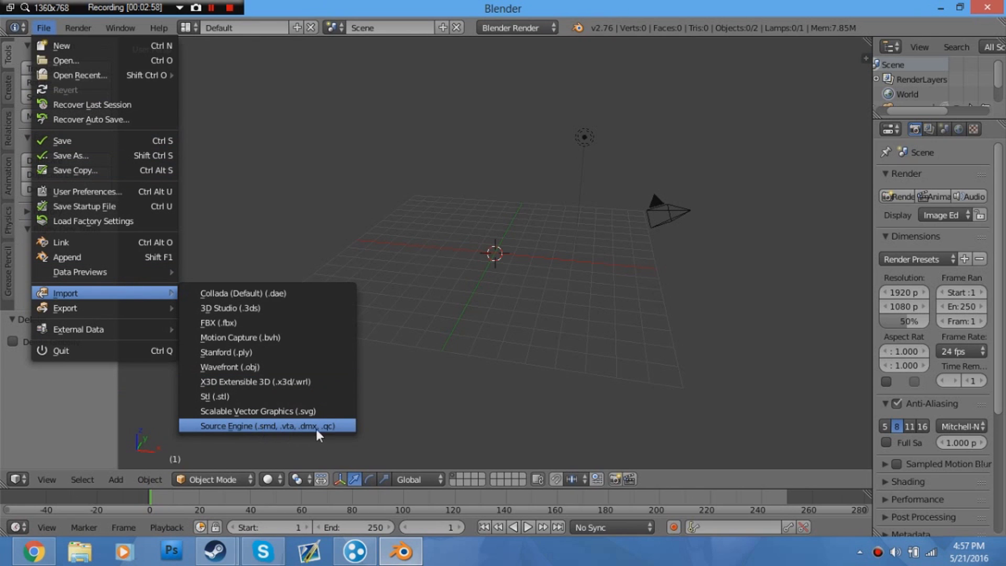
pyautogui.moveTo(66, 307)
pyautogui.moveTo(259, 426)
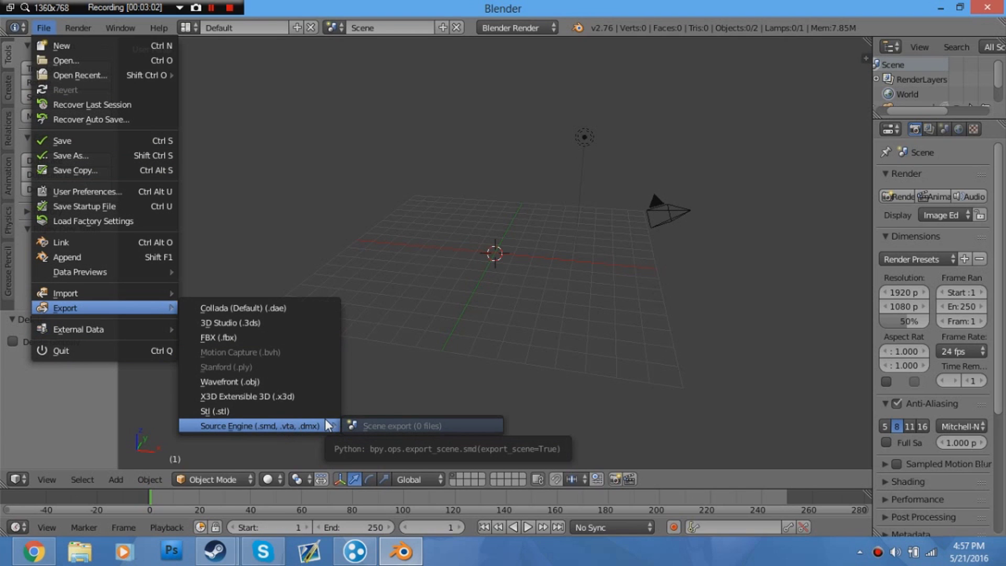
pyautogui.click(505, 226)
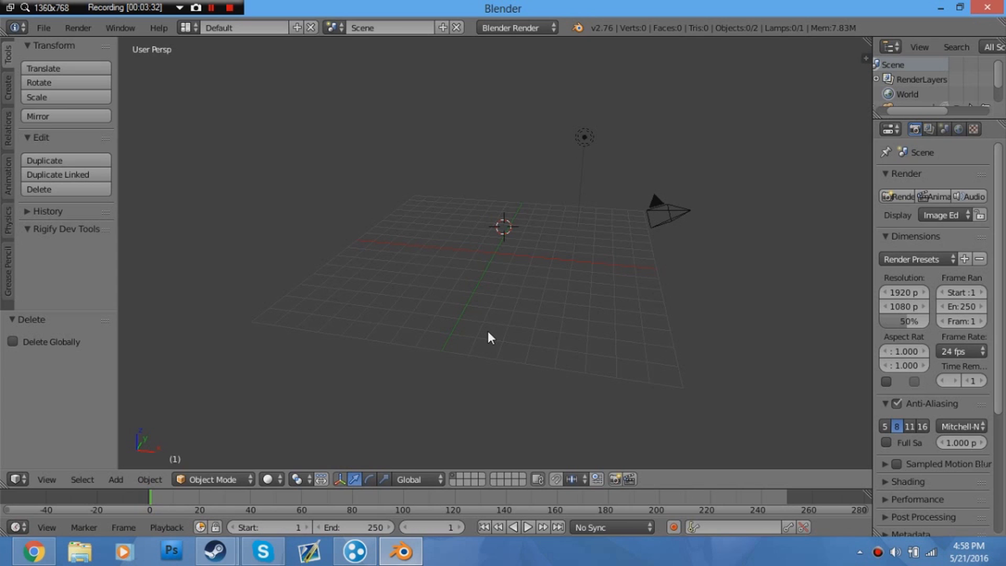
pyautogui.click(465, 291)
pyautogui.click(490, 258)
pyautogui.moveTo(472, 254); pyautogui.dragTo(482, 247, button='middle')
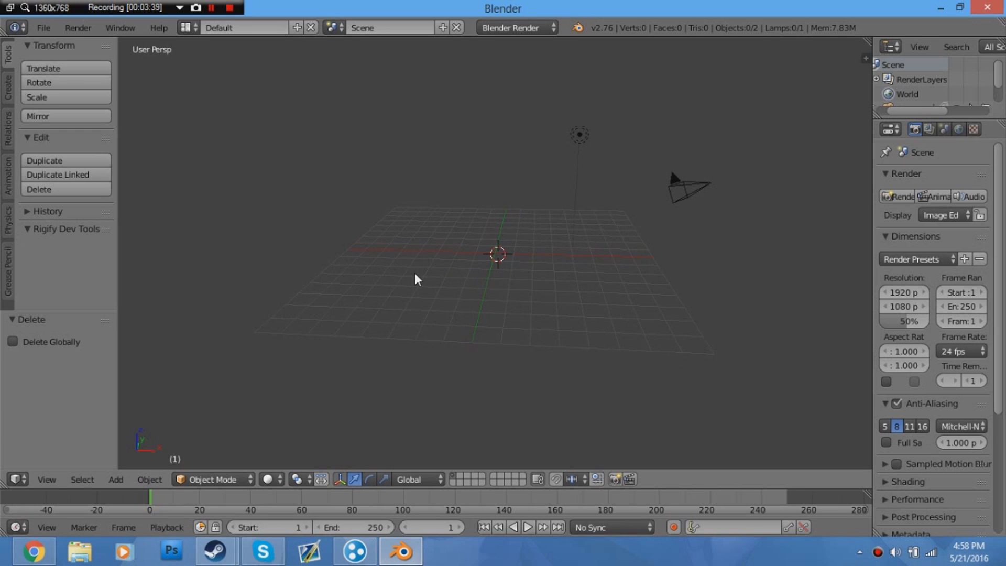
pyautogui.click(492, 254)
pyautogui.moveTo(215, 550)
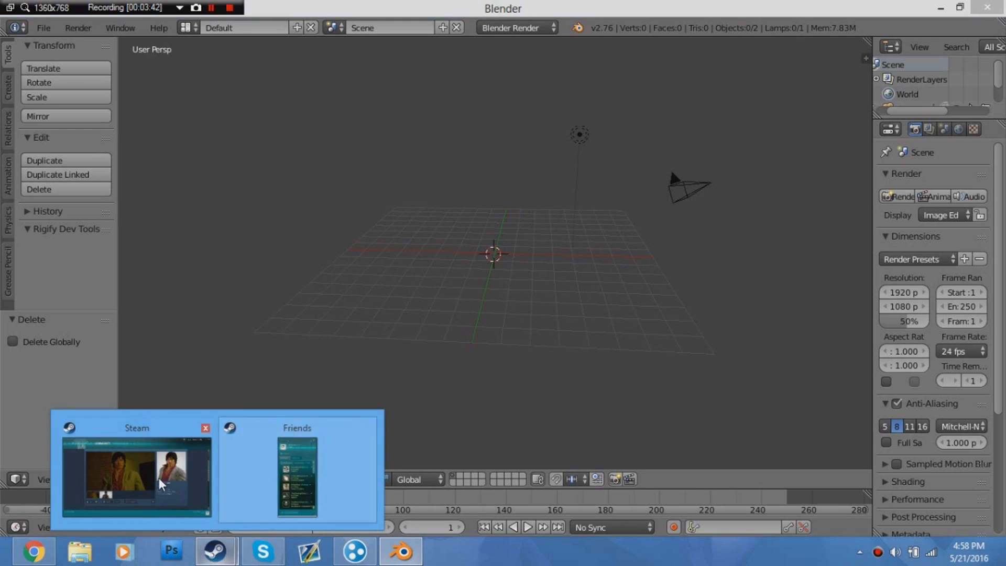
# Step: Switch to Steam and subscribe to the Yakuza 5 - Tatsuo Shinada ragdoll addon
pyautogui.click(159, 478)
pyautogui.scroll(3, 87, 416)
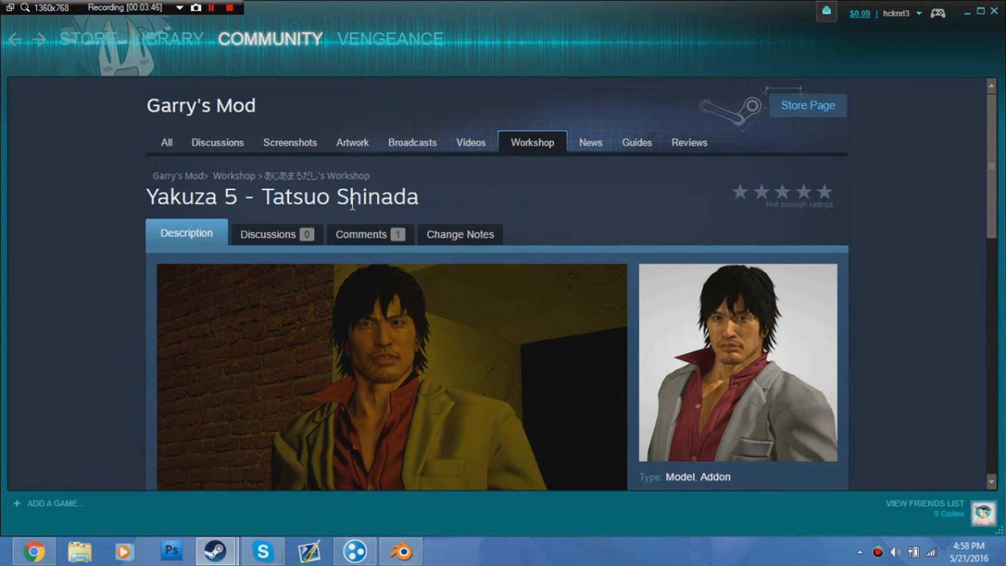
pyautogui.scroll(-3, 147, 327)
pyautogui.scroll(-3, 148, 322)
pyautogui.scroll(-3, 134, 343)
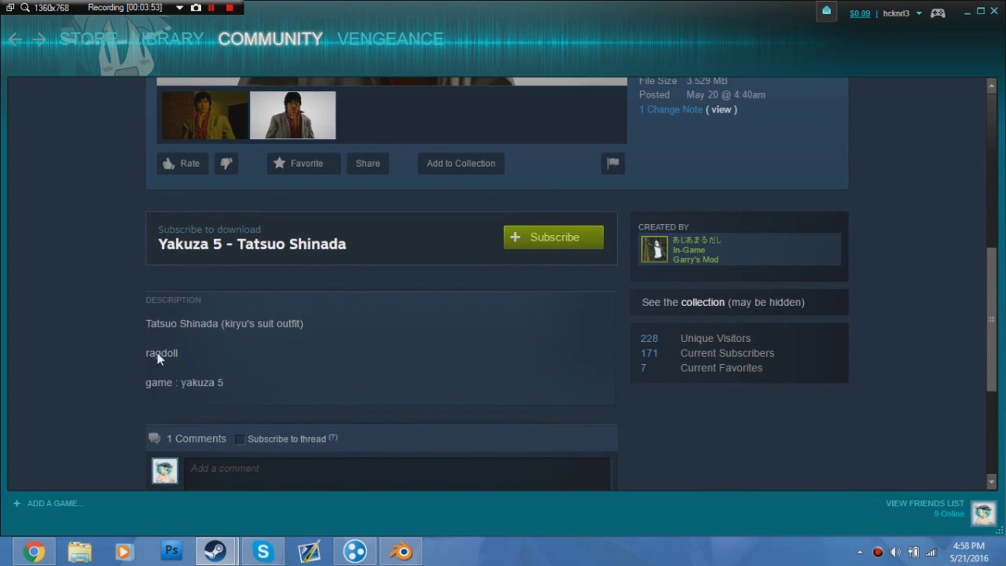
pyautogui.moveTo(699, 249)
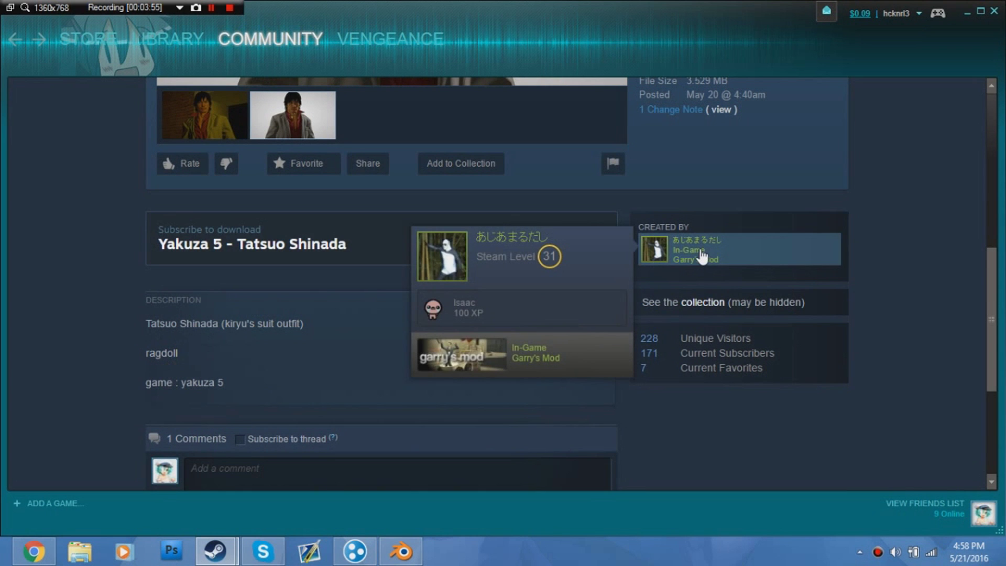
pyautogui.scroll(-3, 154, 376)
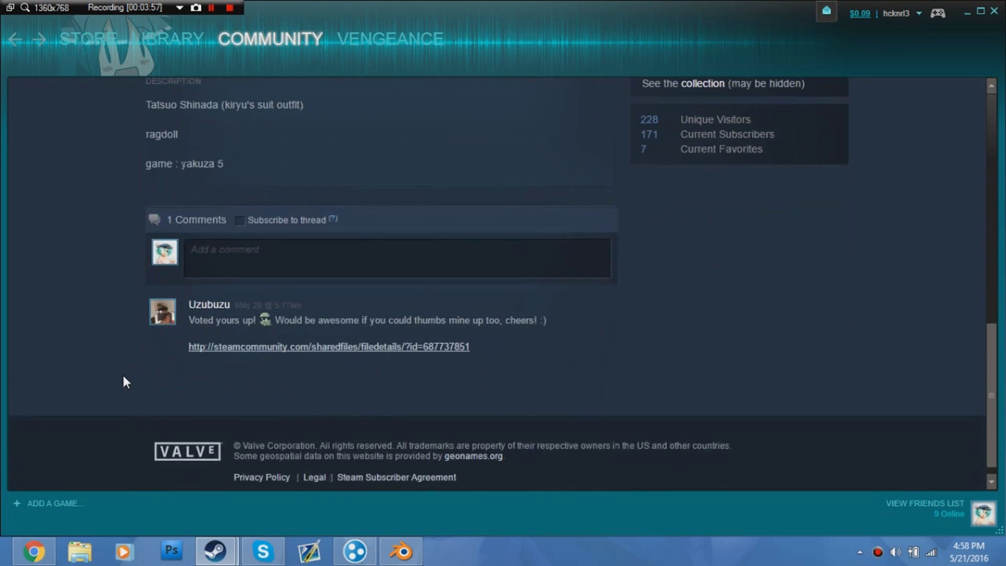
pyautogui.scroll(2, 122, 381)
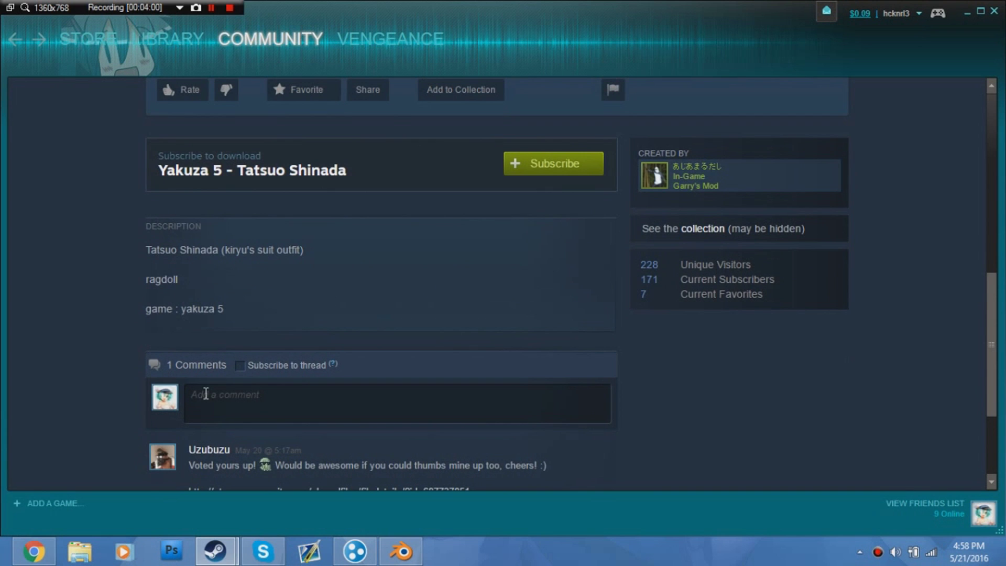
pyautogui.click(521, 166)
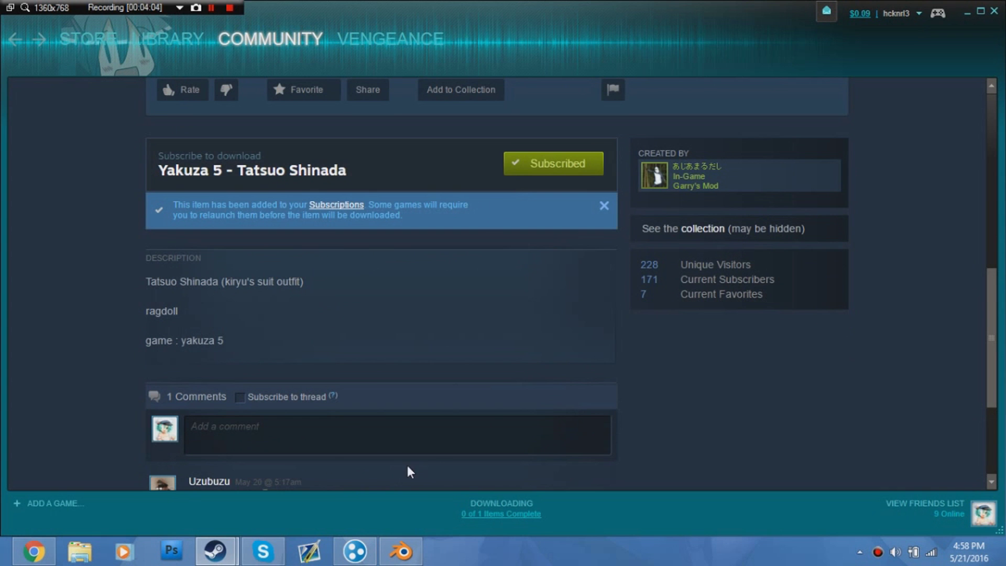
pyautogui.scroll(2, 119, 435)
pyautogui.scroll(4, 119, 434)
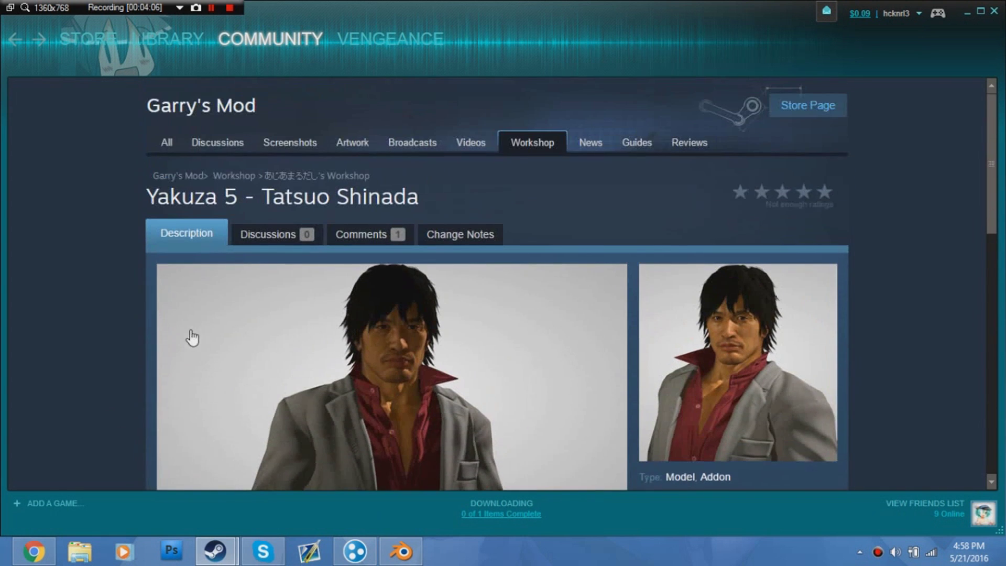
# Step: Go to the Badasses addon page from the subscribed Workshop items
pyautogui.click(527, 149)
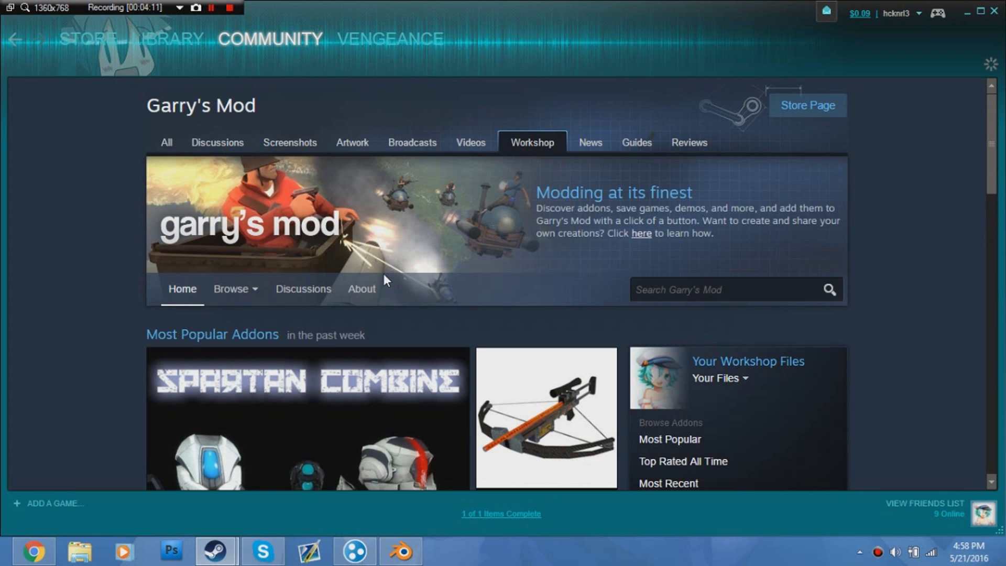
pyautogui.scroll(-2, 385, 276)
pyautogui.scroll(-2, 391, 284)
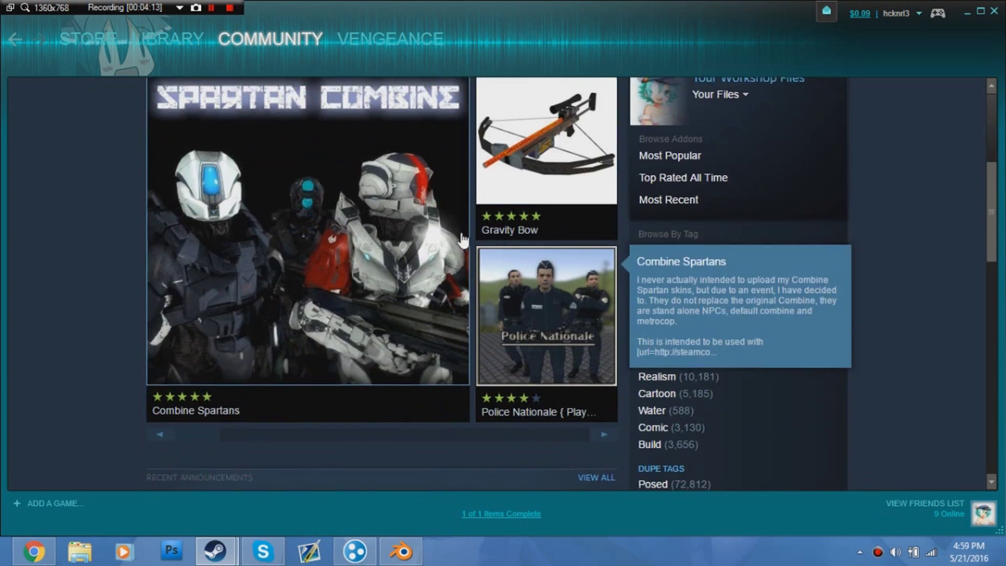
pyautogui.scroll(1, 460, 236)
pyautogui.scroll(3, 393, 259)
pyautogui.moveTo(236, 289)
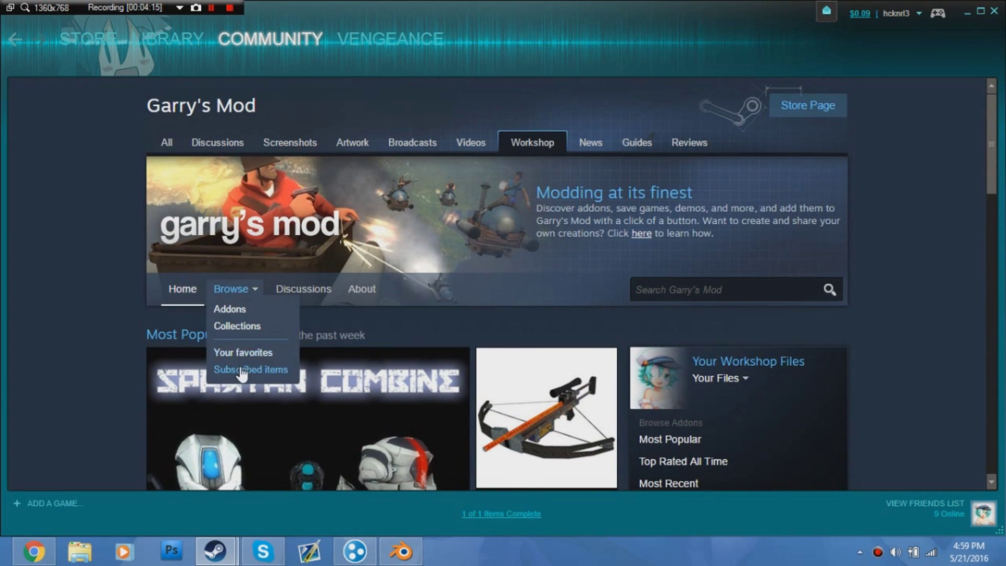
pyautogui.click(235, 369)
pyautogui.scroll(-2, 65, 345)
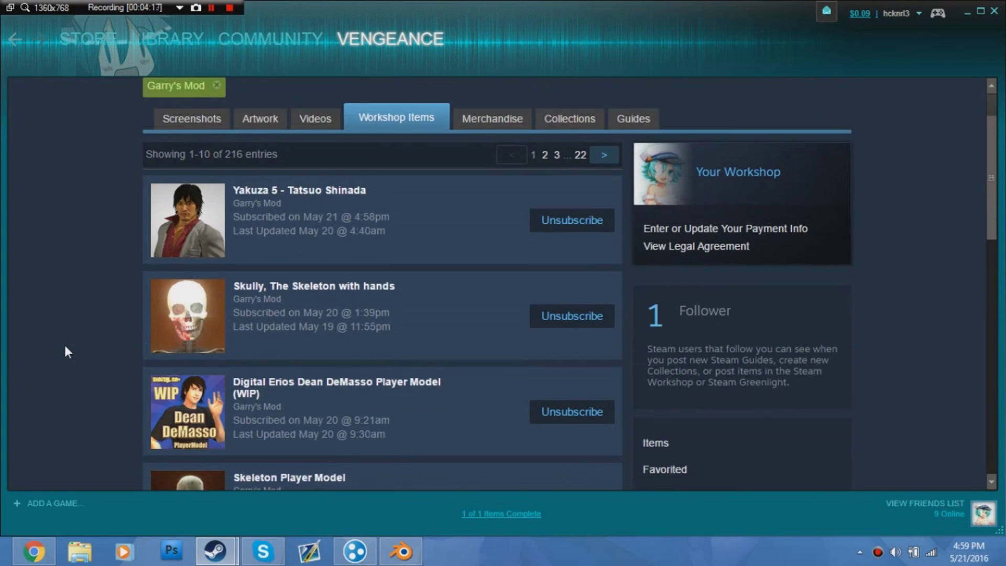
pyautogui.scroll(-2, 65, 346)
pyautogui.scroll(-2, 65, 346)
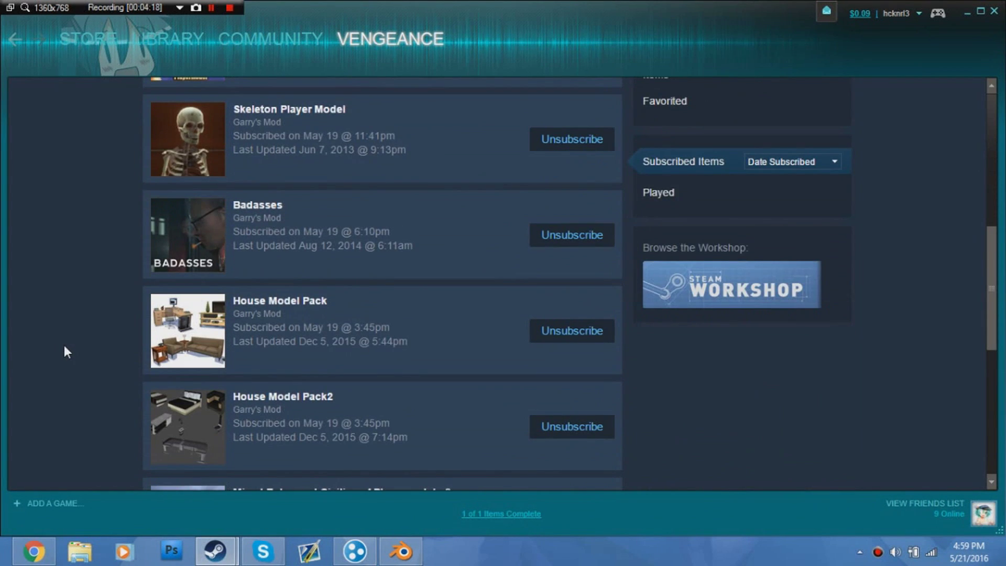
pyautogui.moveTo(187, 236)
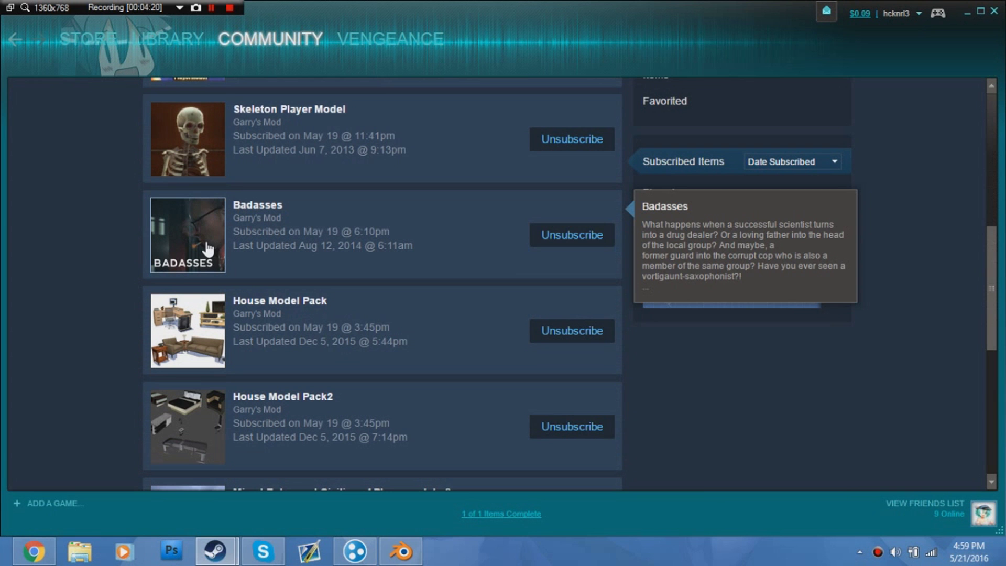
pyautogui.click(207, 248)
pyautogui.scroll(-5, 82, 357)
pyautogui.scroll(-2, 82, 358)
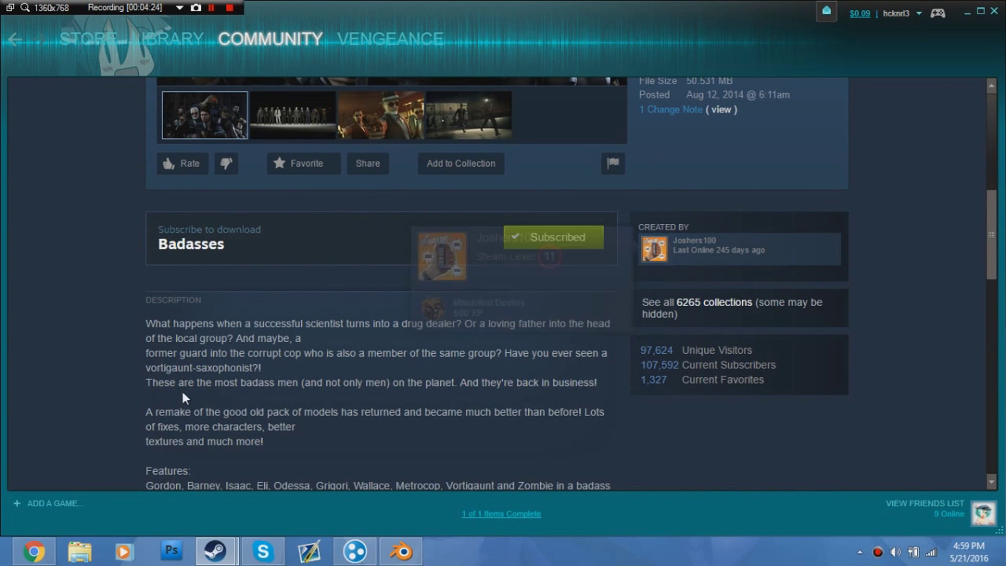
pyautogui.scroll(1, 60, 398)
pyautogui.scroll(3, 61, 399)
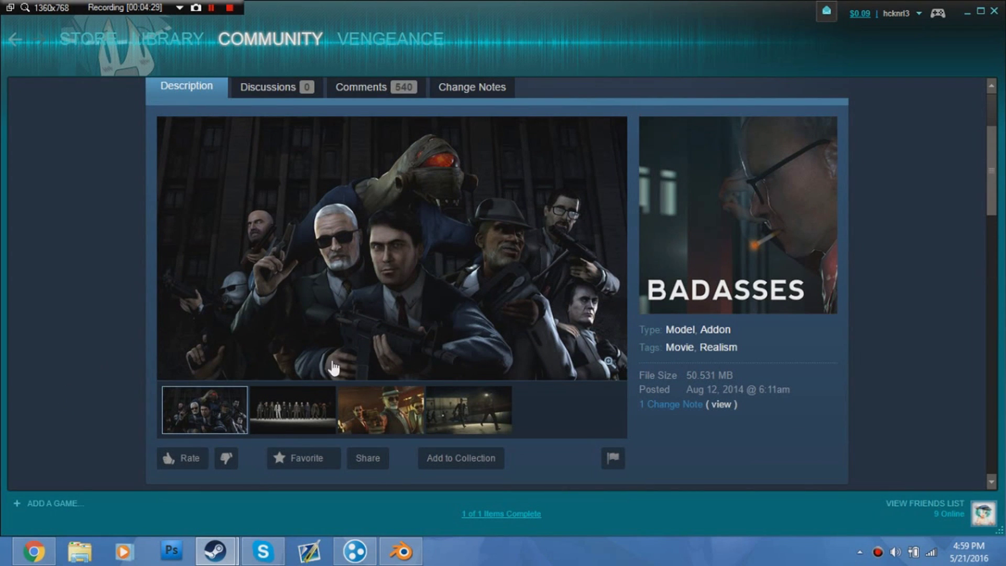
# Step: Look through the Badasses screenshots, then view the download progress
pyautogui.click(299, 401)
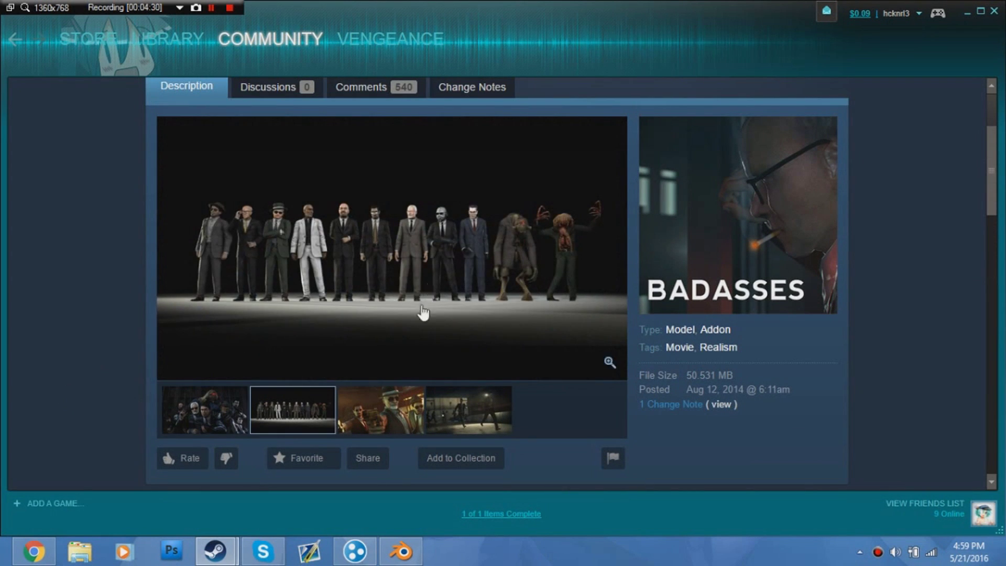
pyautogui.click(407, 354)
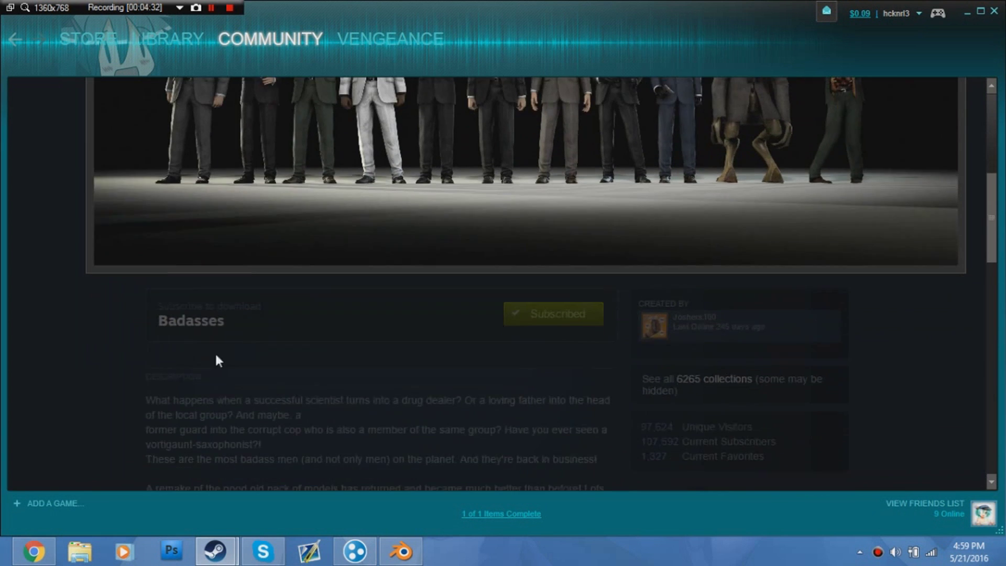
pyautogui.click(63, 382)
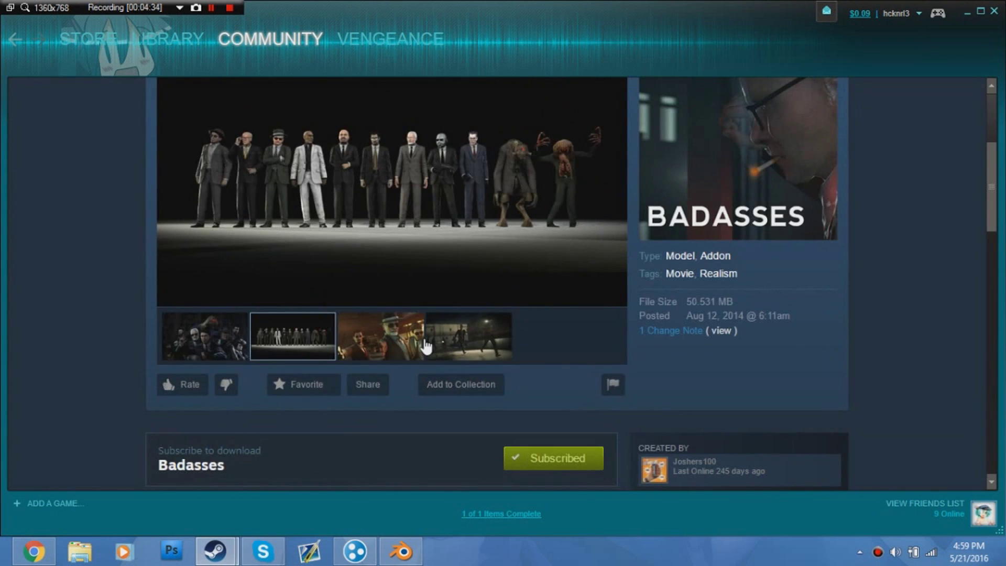
pyautogui.click(405, 342)
pyautogui.scroll(2, 314, 369)
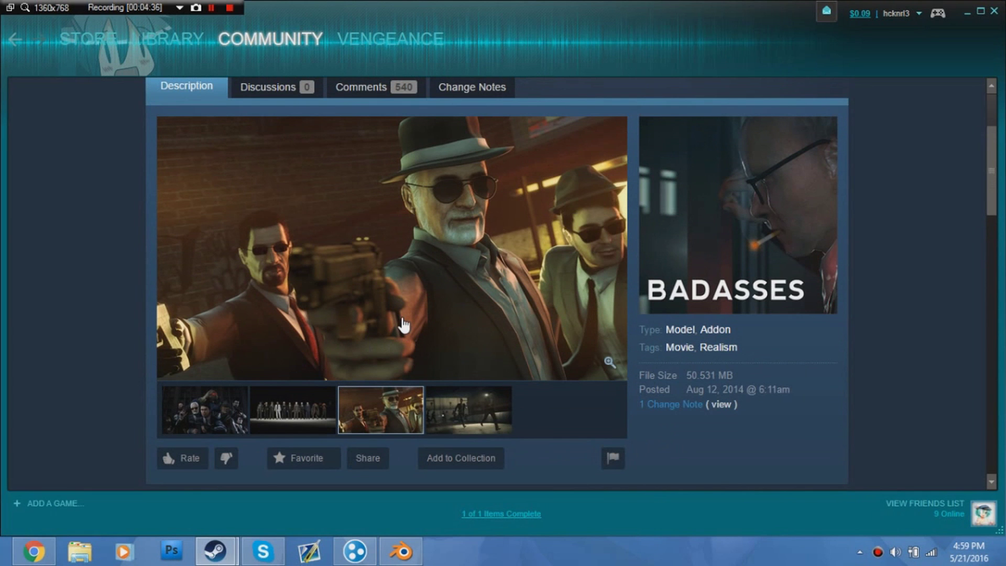
pyautogui.click(455, 420)
pyautogui.scroll(-5, 381, 348)
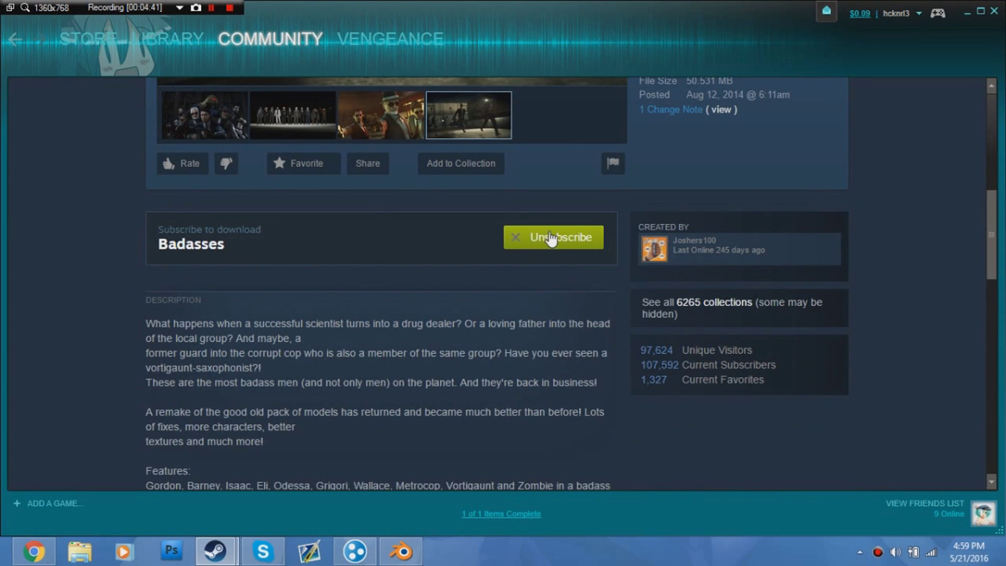
pyautogui.click(504, 514)
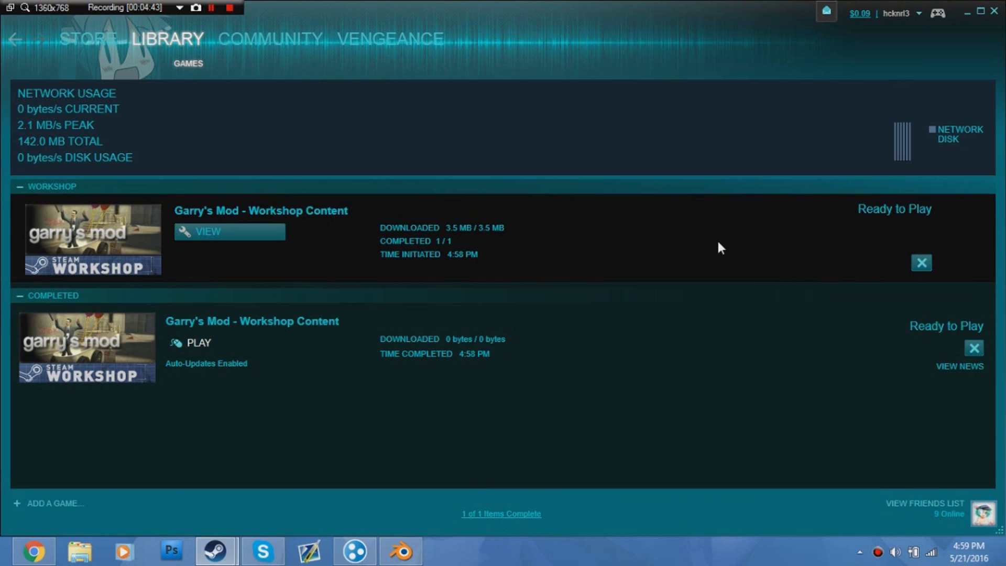
# Step: Remove both finished download entries and launch Garry's Mod from the library
pyautogui.click(921, 263)
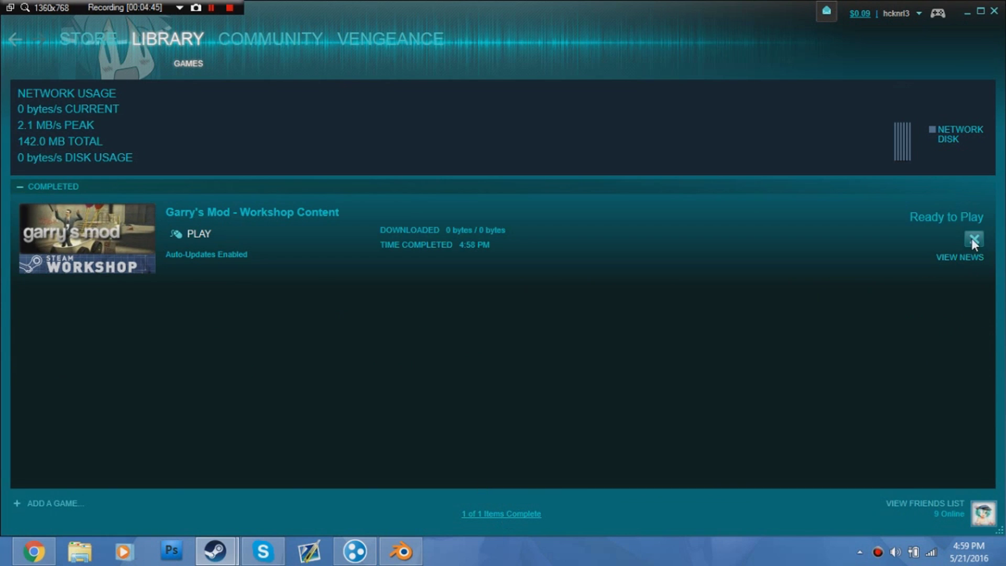
pyautogui.click(974, 239)
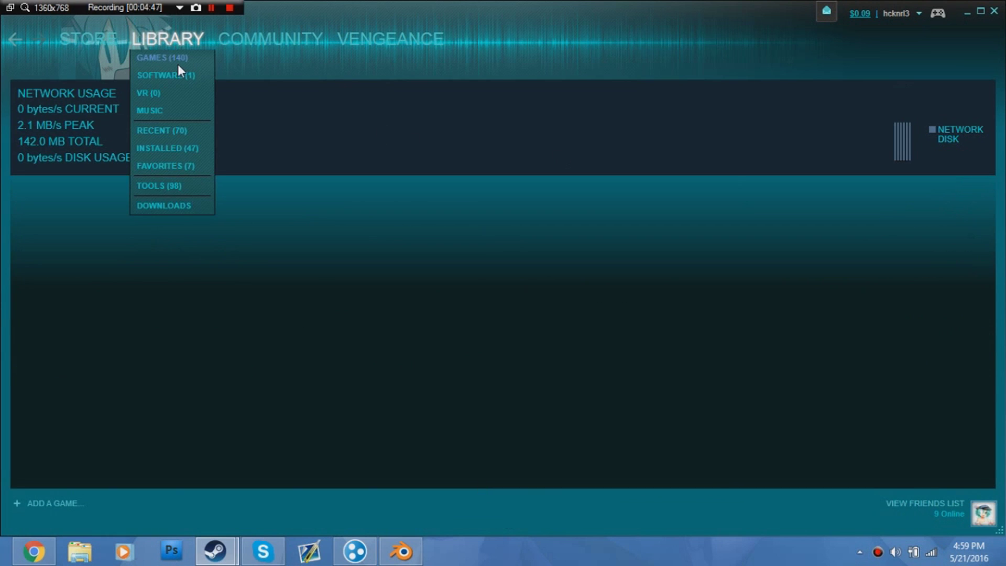
pyautogui.click(178, 62)
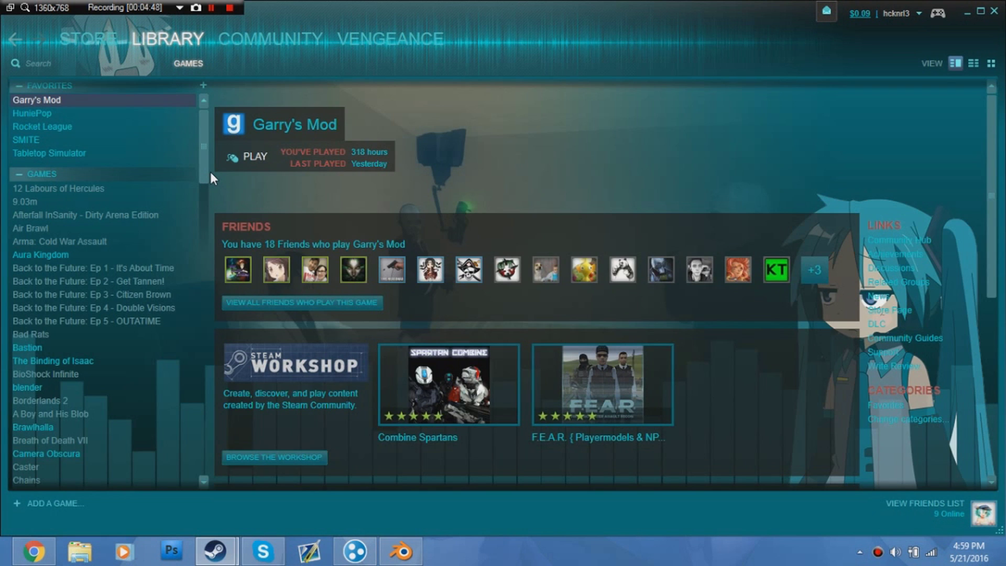
pyautogui.click(260, 159)
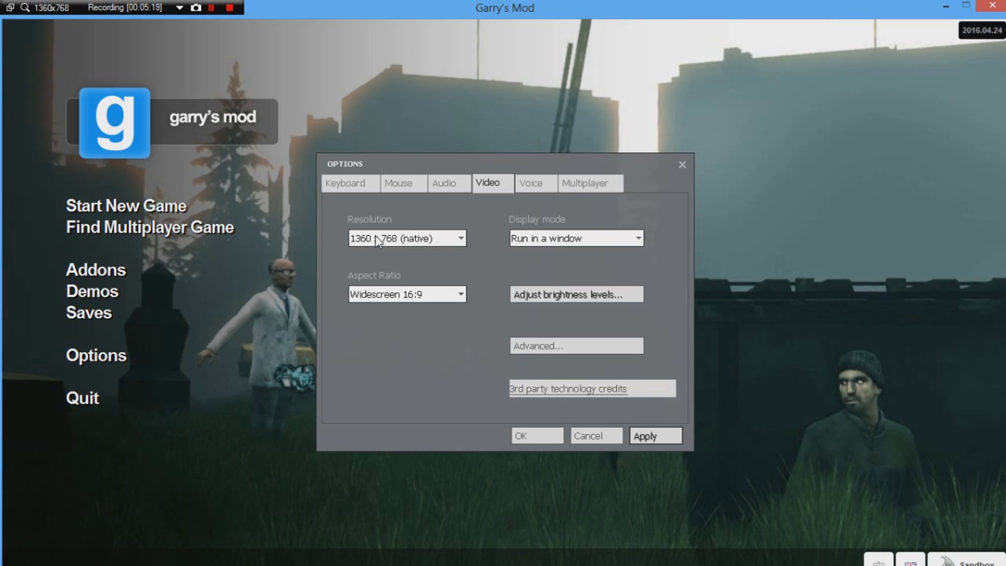
# Step: Confirm the video Options and start a Sandbox game on gm_construct
pyautogui.click(544, 436)
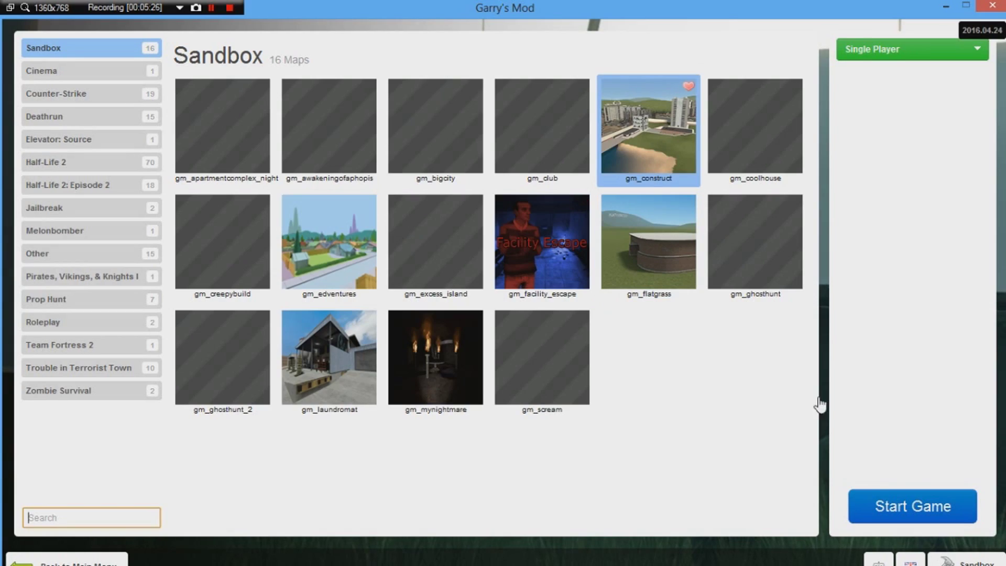
pyautogui.click(879, 505)
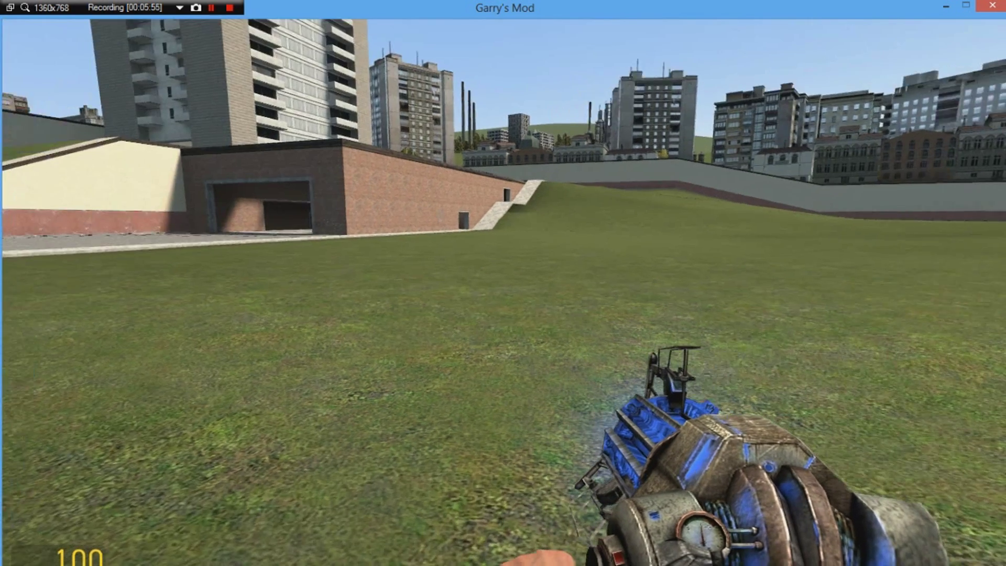
# Step: Walk toward the brick building along the concrete path and open the spawn menu
pyautogui.press('w')
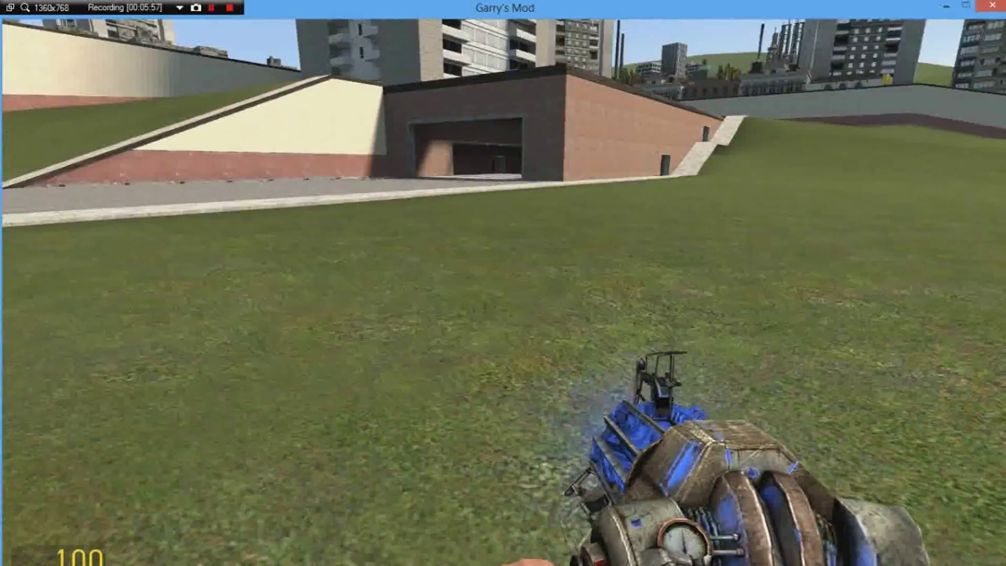
pyautogui.press('w')
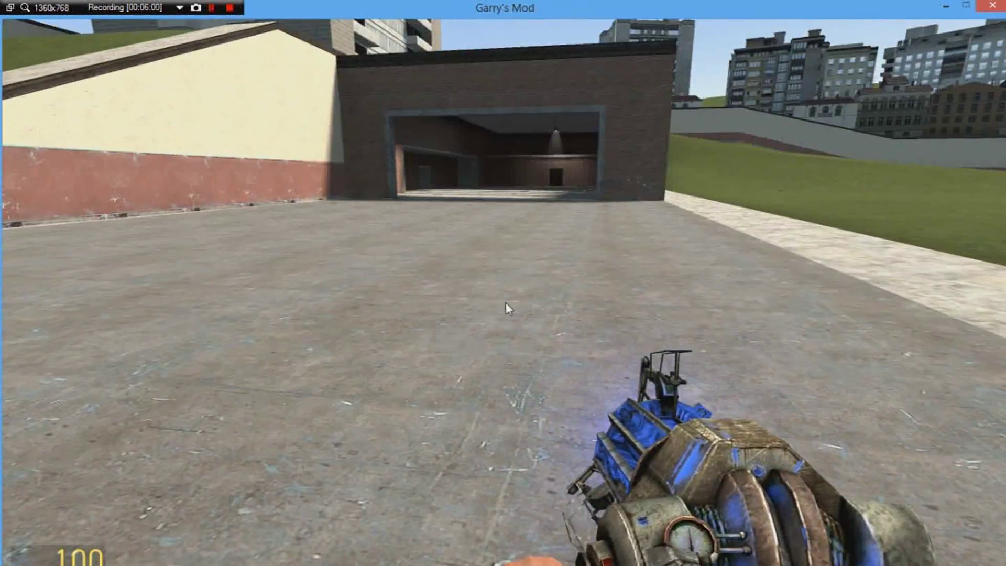
pyautogui.press('q')
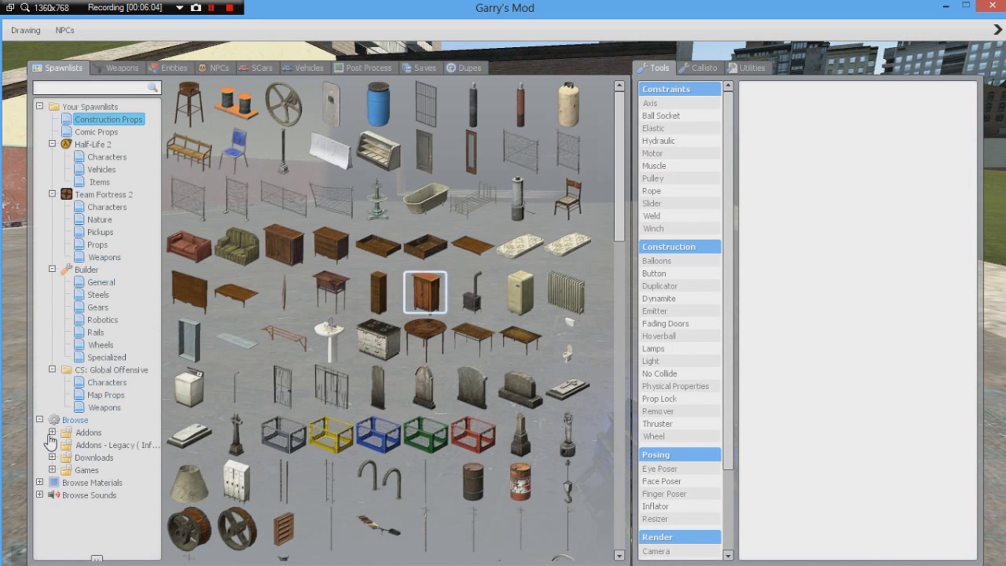
# Step: Spawn the shinada_kiryu ragdoll from the Tatsuo_Shinada addon spawnlist
pyautogui.click(50, 433)
pyautogui.scroll(-5, 79, 408)
pyautogui.scroll(-5, 83, 401)
pyautogui.scroll(-5, 89, 390)
pyautogui.scroll(-3, 88, 391)
pyautogui.scroll(-3, 89, 391)
pyautogui.scroll(-3, 89, 391)
pyautogui.scroll(-2, 89, 390)
pyautogui.scroll(-3, 89, 390)
pyautogui.scroll(-3, 89, 390)
pyautogui.scroll(-3, 89, 391)
pyautogui.scroll(-3, 88, 391)
pyautogui.scroll(-3, 88, 391)
pyautogui.scroll(-3, 89, 391)
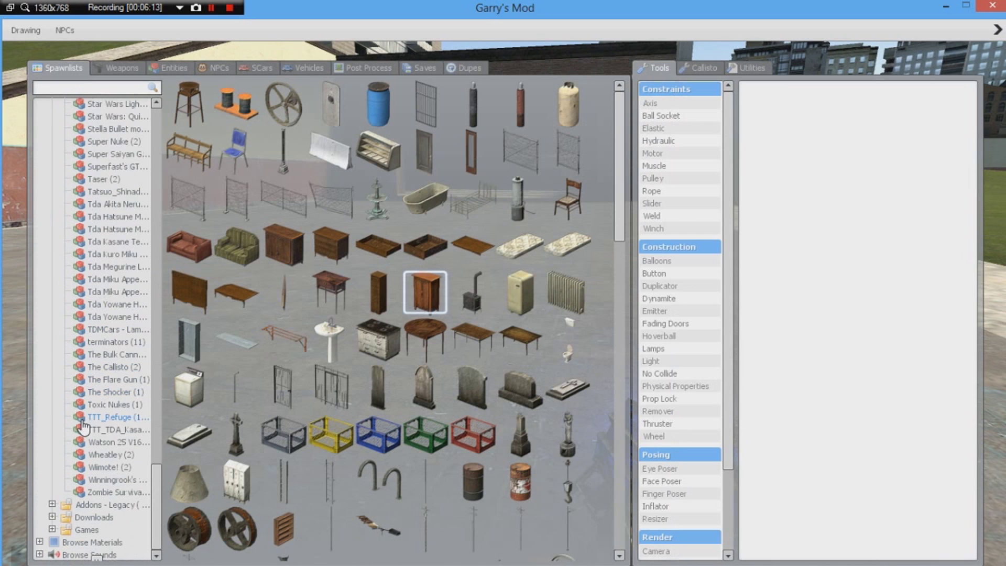
pyautogui.scroll(3, 79, 494)
pyautogui.scroll(3, 80, 493)
pyautogui.scroll(-3, 80, 493)
pyautogui.scroll(-3, 79, 493)
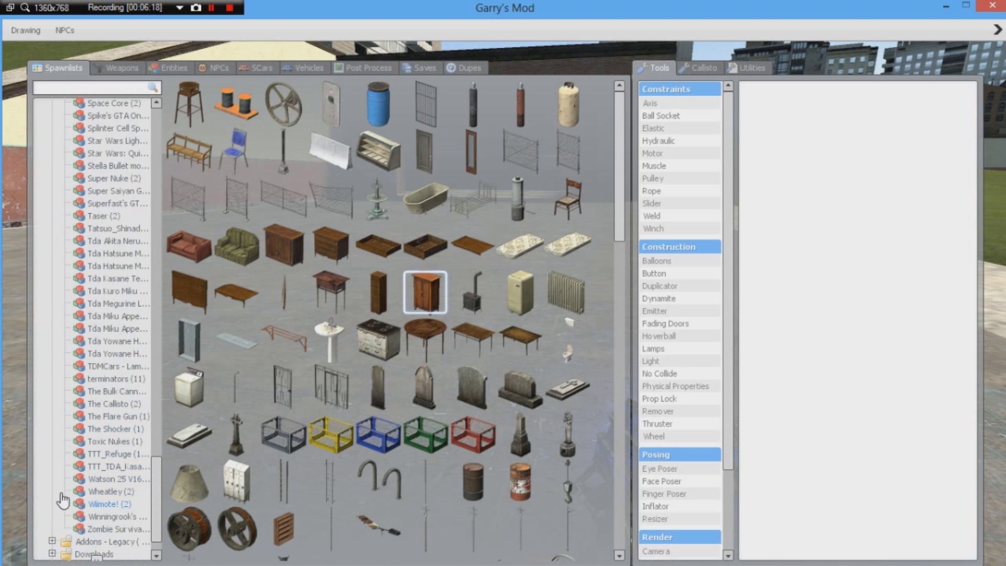
pyautogui.scroll(5, 65, 496)
pyautogui.scroll(5, 65, 496)
pyautogui.scroll(5, 64, 495)
pyautogui.scroll(5, 64, 495)
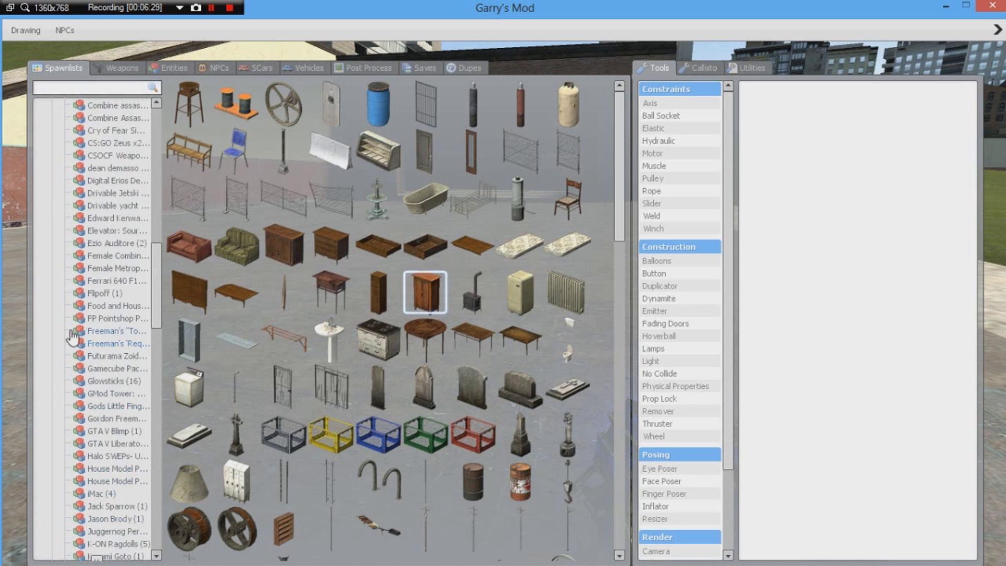
pyautogui.scroll(5, 72, 330)
pyautogui.scroll(5, 73, 330)
pyautogui.scroll(-5, 73, 330)
pyautogui.scroll(-5, 73, 330)
pyautogui.scroll(-5, 73, 330)
pyautogui.scroll(-3, 73, 330)
pyautogui.scroll(-5, 72, 330)
pyautogui.scroll(-5, 72, 331)
pyautogui.scroll(-5, 72, 330)
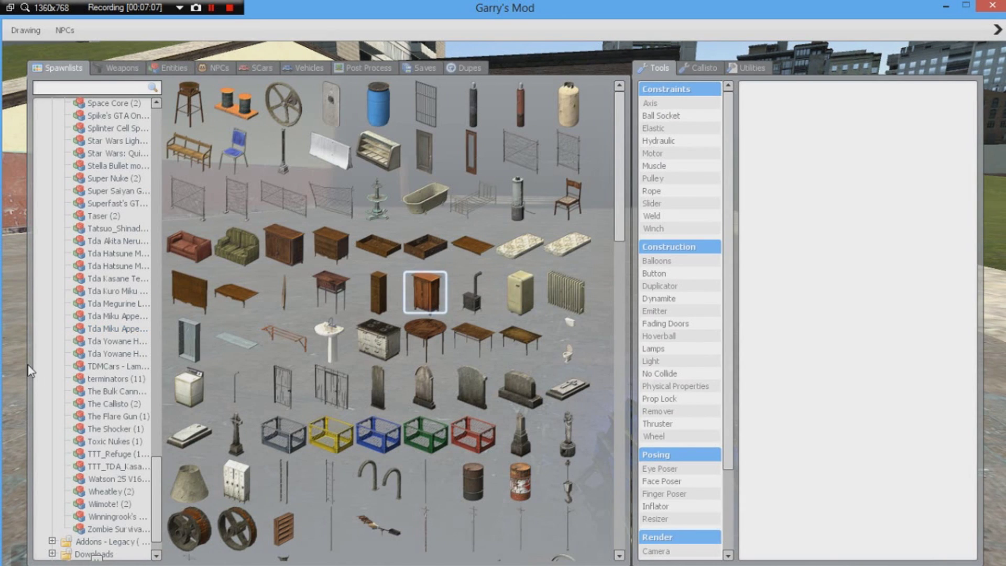
pyautogui.click(126, 229)
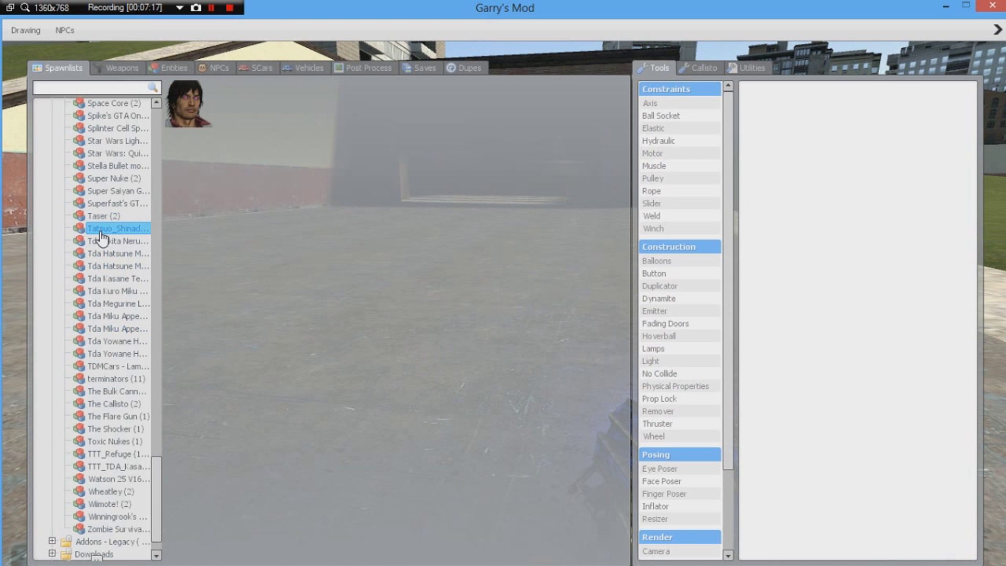
pyautogui.click(197, 114)
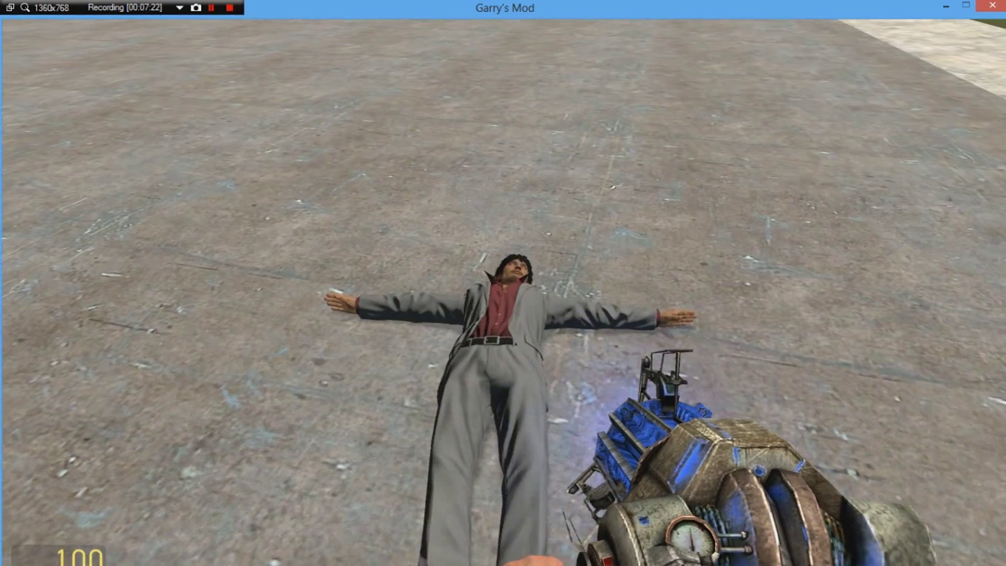
# Step: Lift the suited ragdoll upright with the Physgun and freeze it in place
pyautogui.moveTo(503, 283); pyautogui.dragTo(503, 283)
pyautogui.rightClick(503, 283)
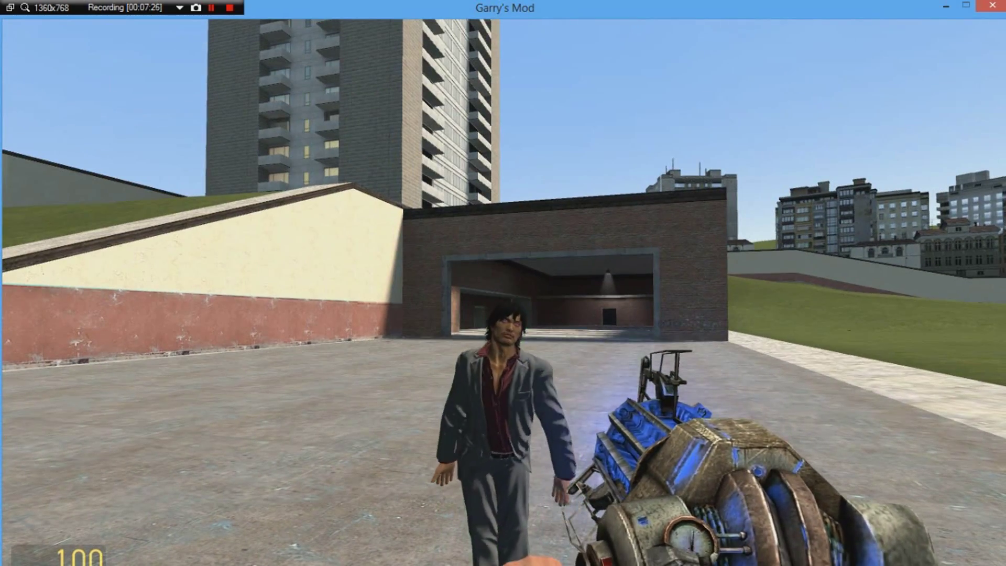
pyautogui.press('w')
pyautogui.press('w')
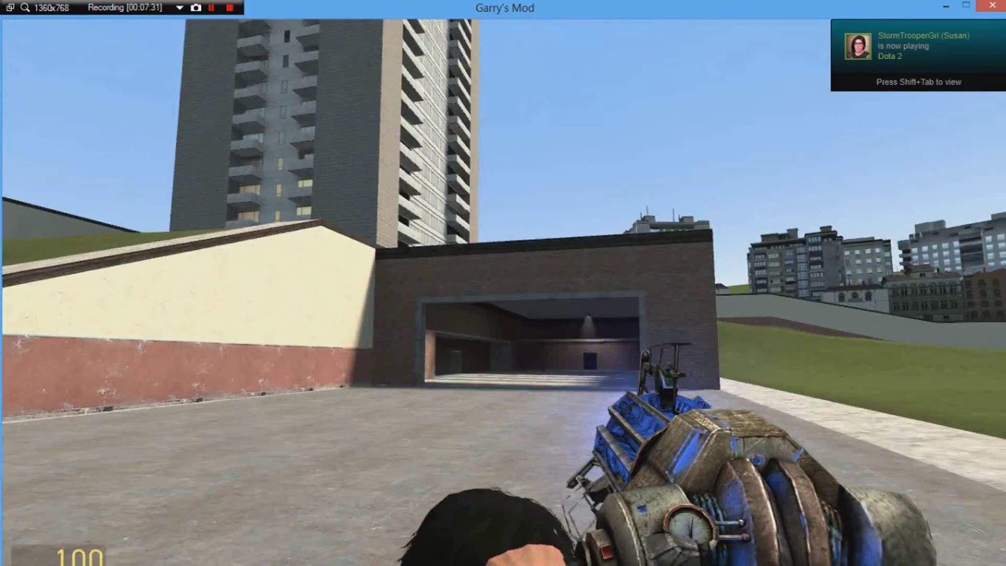
# Step: Move back and forth to inspect the ragdoll's face and full body up close
pyautogui.press('s')
pyautogui.press('w')
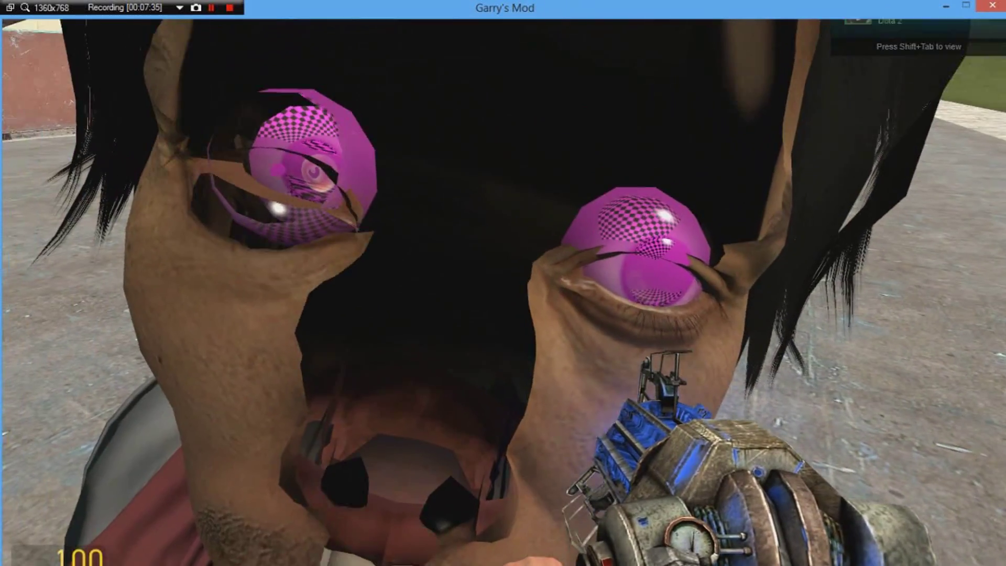
pyautogui.press('s')
pyautogui.press('w')
pyautogui.press('s')
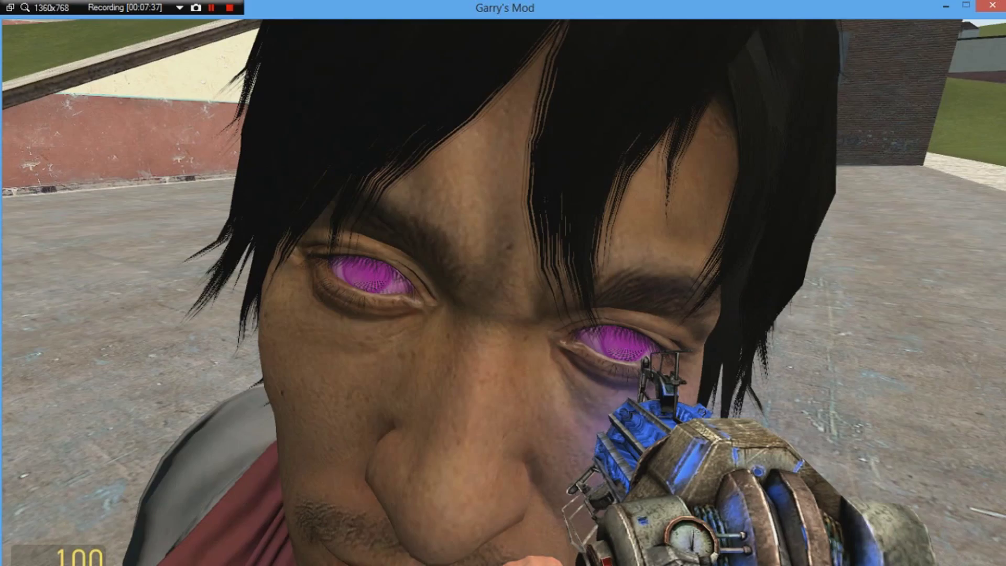
pyautogui.press('s')
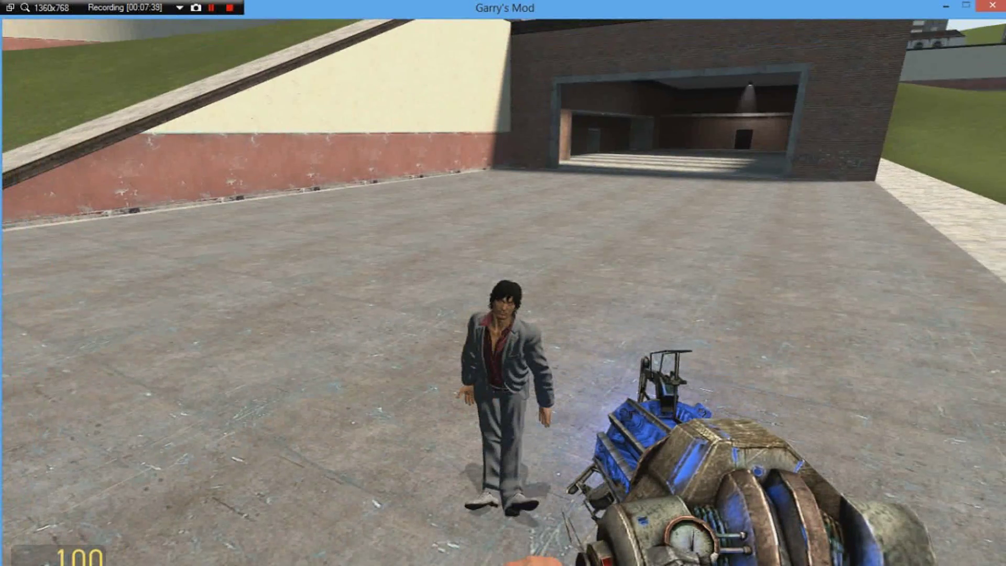
pyautogui.press('w')
pyautogui.press('c')
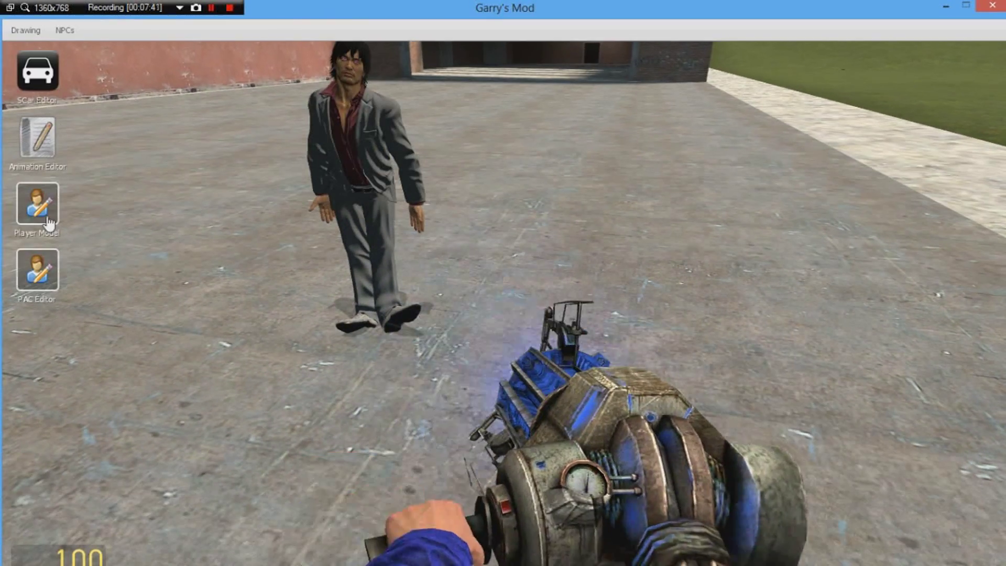
# Step: Preview and rotate the Moira model, then choose the gas-mask hoodie playermodel
pyautogui.click(48, 224)
pyautogui.scroll(-1, 659, 301)
pyautogui.scroll(-3, 658, 301)
pyautogui.scroll(-3, 656, 301)
pyautogui.scroll(-3, 651, 302)
pyautogui.scroll(-3, 646, 302)
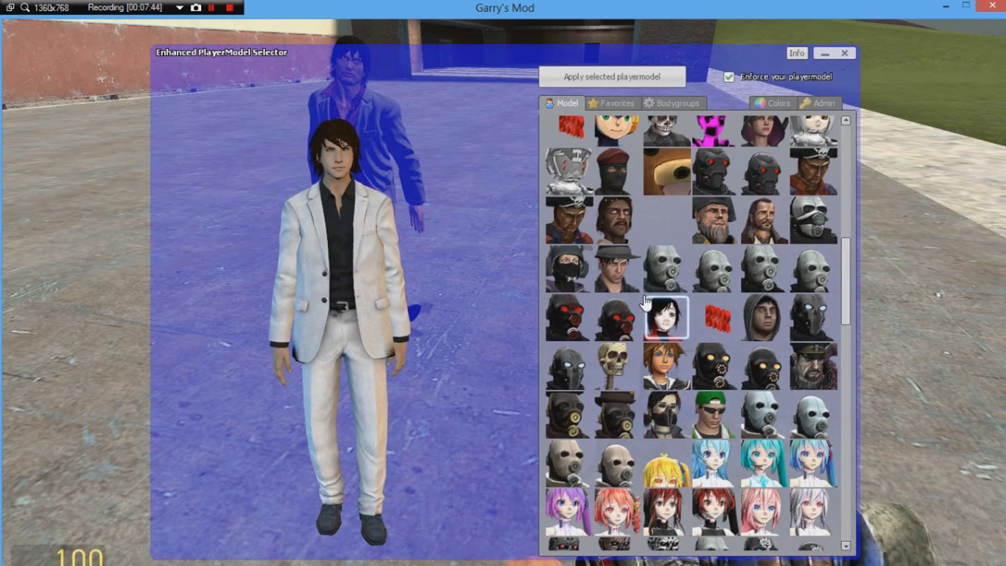
pyautogui.scroll(-1, 646, 303)
pyautogui.scroll(-3, 647, 301)
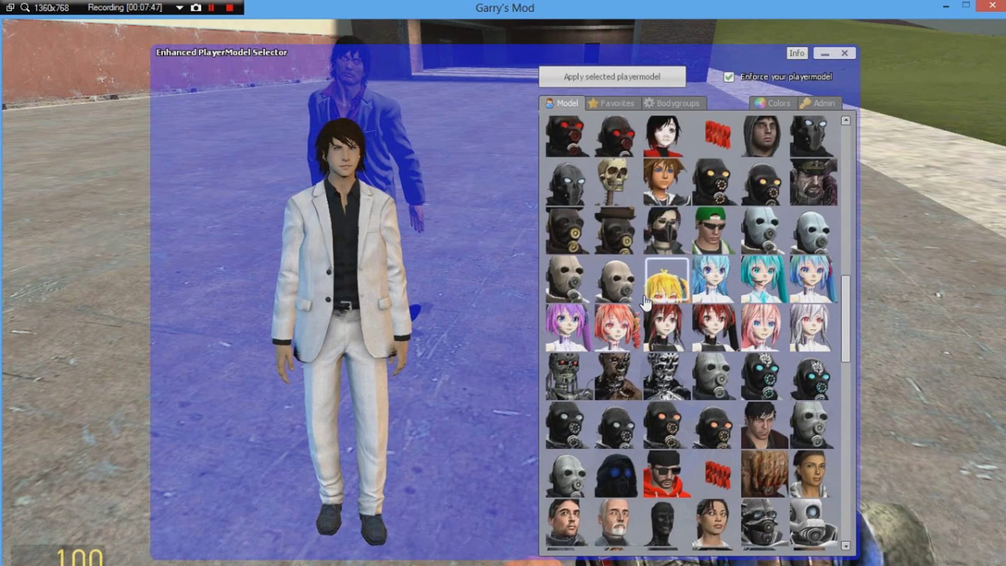
pyautogui.scroll(-3, 646, 300)
pyautogui.scroll(-3, 646, 301)
pyautogui.scroll(-3, 646, 300)
pyautogui.scroll(-3, 646, 301)
pyautogui.scroll(-3, 646, 301)
pyautogui.scroll(5, 621, 330)
pyautogui.scroll(5, 603, 348)
pyautogui.scroll(4, 604, 348)
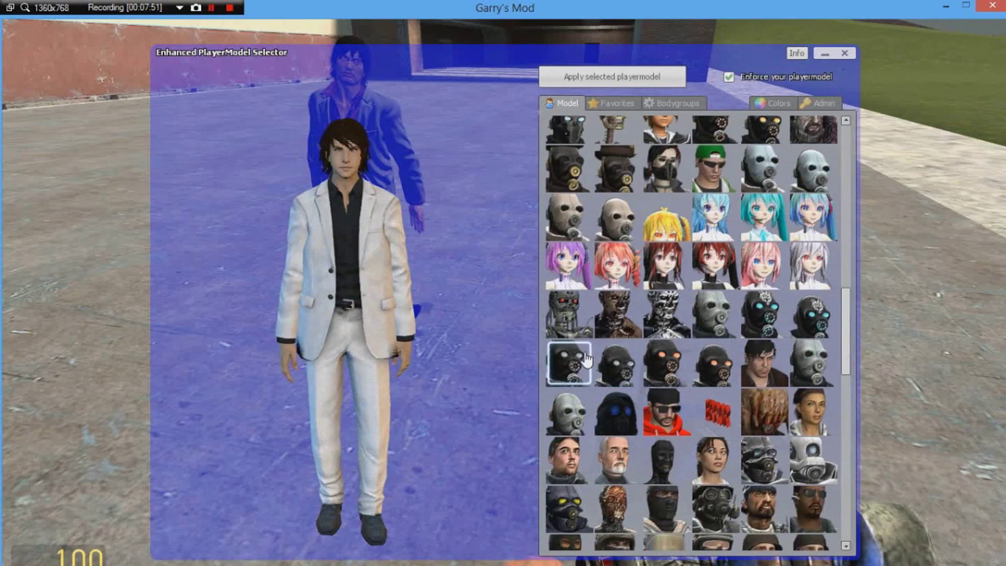
pyautogui.scroll(5, 589, 354)
pyautogui.scroll(2, 577, 360)
pyautogui.scroll(4, 576, 360)
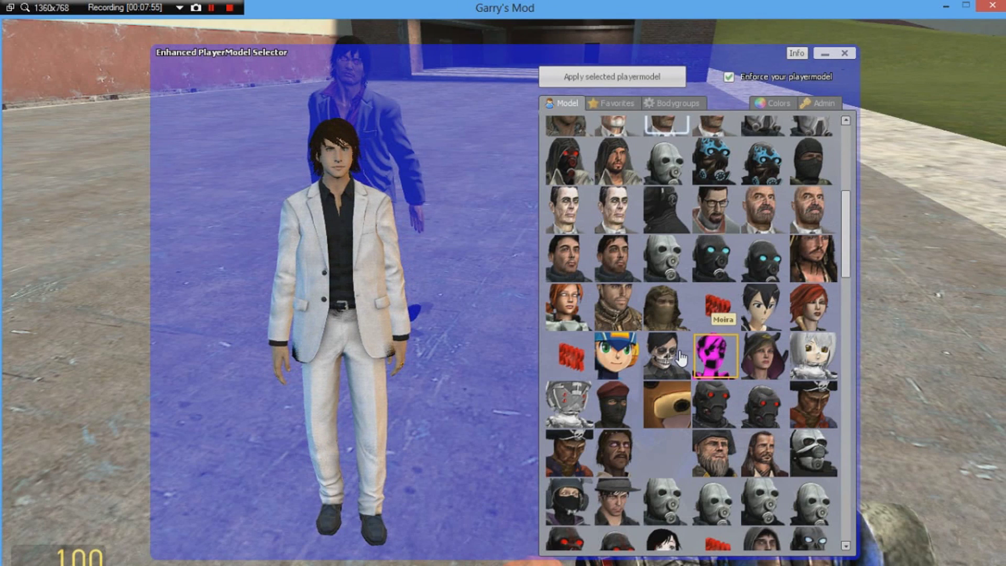
pyautogui.click(728, 360)
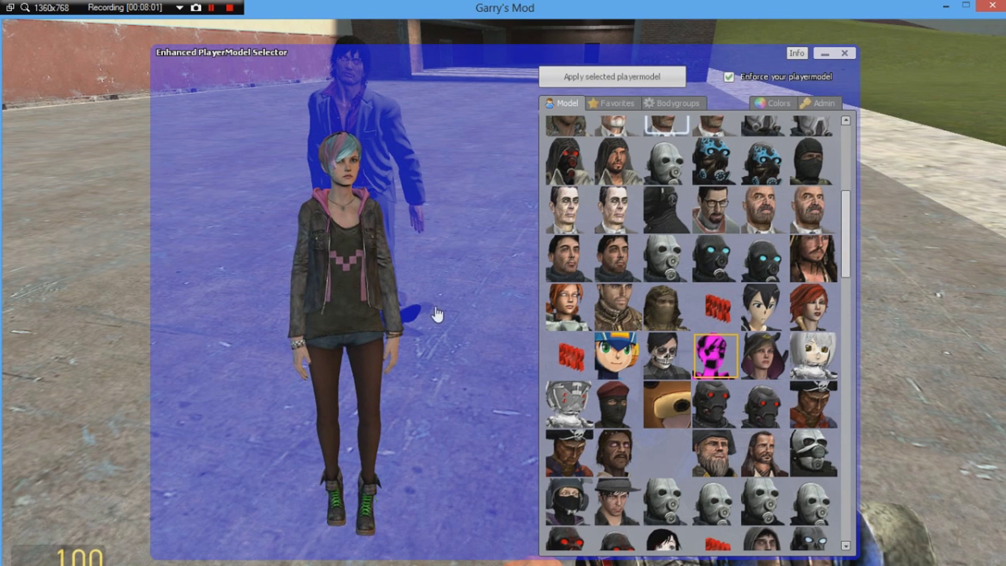
pyautogui.moveTo(344, 306); pyautogui.dragTo(349, 320)
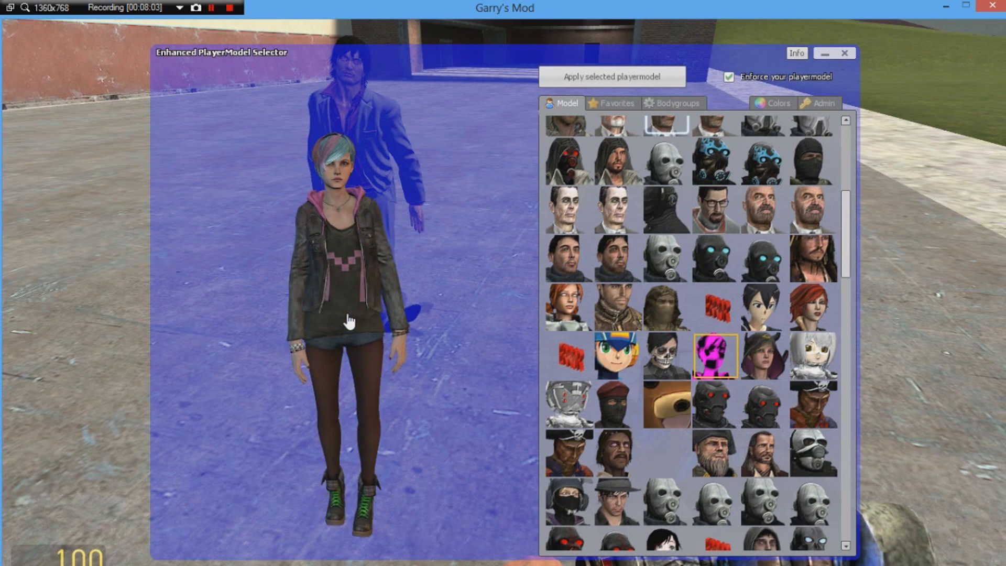
pyautogui.scroll(2, 600, 346)
pyautogui.scroll(1, 605, 351)
pyautogui.scroll(2, 613, 358)
pyautogui.scroll(1, 621, 364)
pyautogui.scroll(-3, 574, 354)
pyautogui.scroll(-3, 578, 358)
pyautogui.scroll(-3, 580, 362)
pyautogui.scroll(3, 580, 362)
pyautogui.scroll(-3, 578, 361)
pyautogui.scroll(3, 580, 361)
pyautogui.scroll(-6, 581, 359)
pyautogui.scroll(-3, 579, 359)
pyautogui.scroll(-2, 580, 358)
pyautogui.scroll(-3, 579, 356)
pyautogui.scroll(-3, 580, 354)
pyautogui.scroll(-3, 579, 358)
pyautogui.scroll(-3, 597, 373)
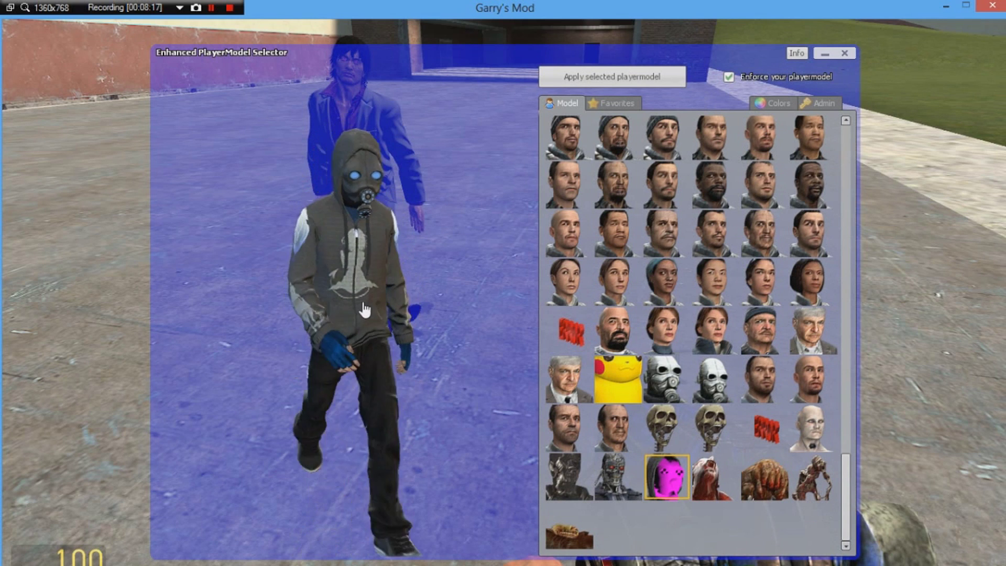
pyautogui.moveTo(343, 312)
pyautogui.mouseDown()
pyautogui.moveTo(403, 310)
pyautogui.moveTo(344, 309)
pyautogui.mouseUp()
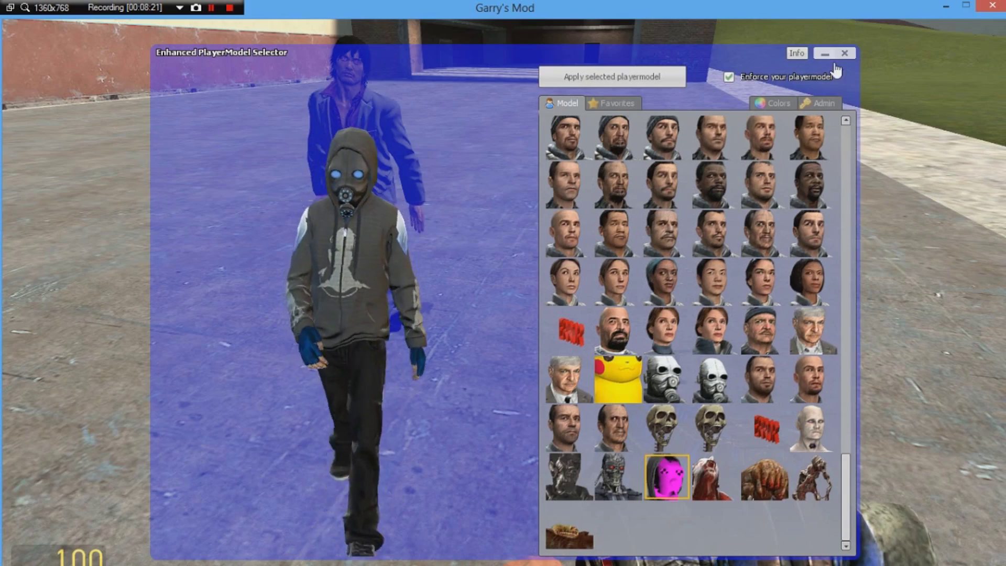
# Step: Close the model chooser, swing and release the suited ragdoll, then pause the game
pyautogui.click(844, 53)
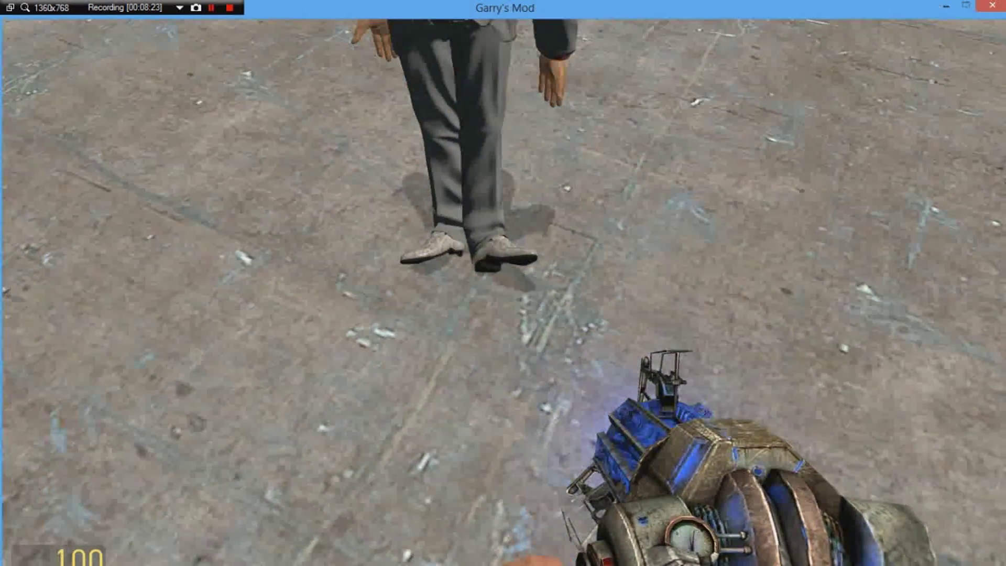
pyautogui.click(503, 311)
pyautogui.moveTo(502, 310); pyautogui.dragTo(525, 364)
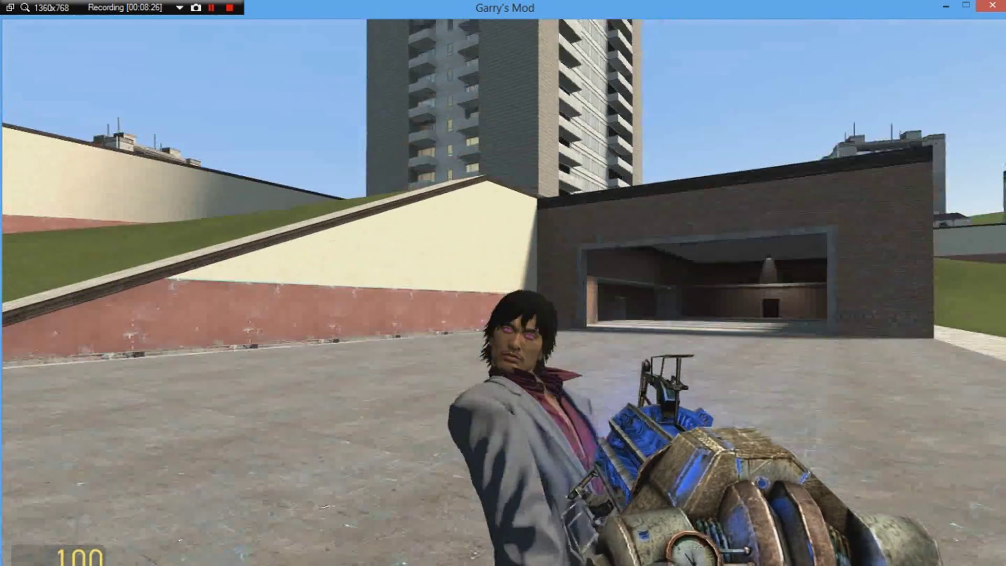
pyautogui.moveTo(503, 283); pyautogui.dragTo(503, 282)
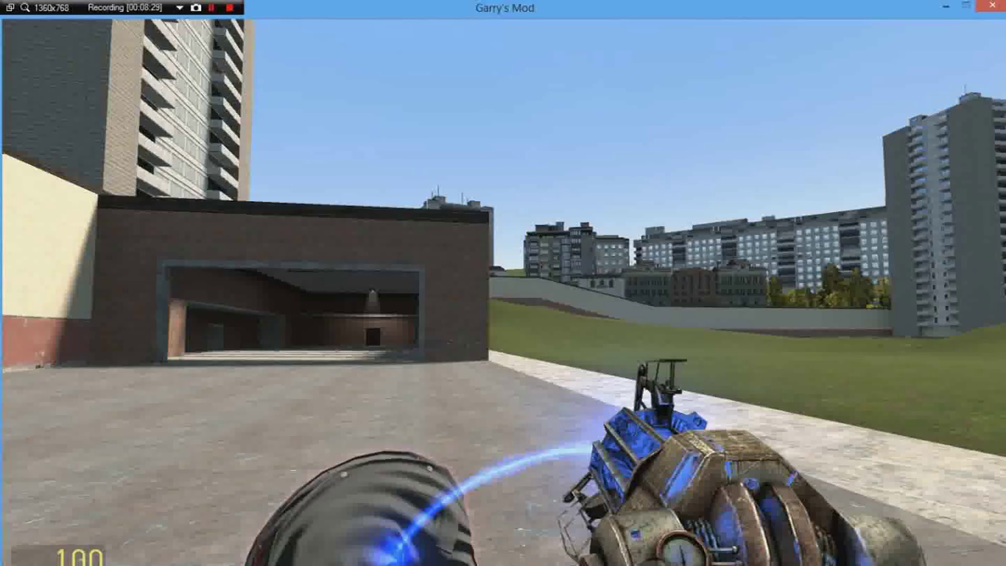
pyautogui.press('`')
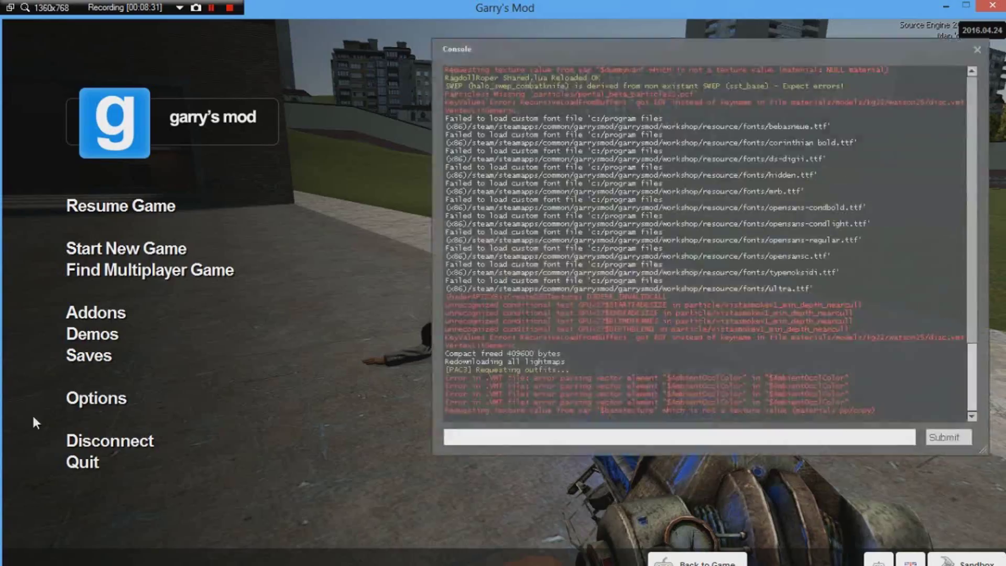
pyautogui.press('Escape')
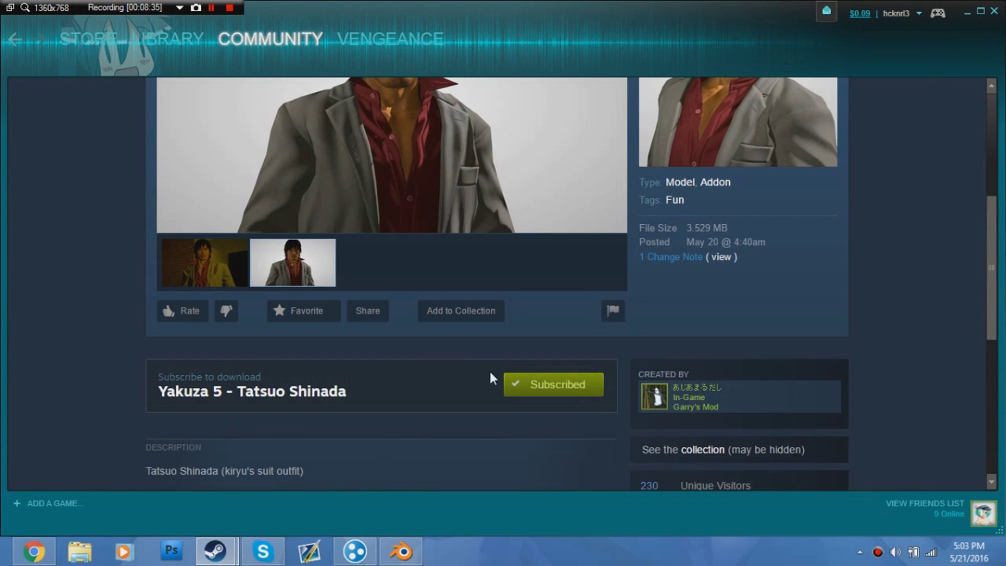
pyautogui.scroll(3, 492, 386)
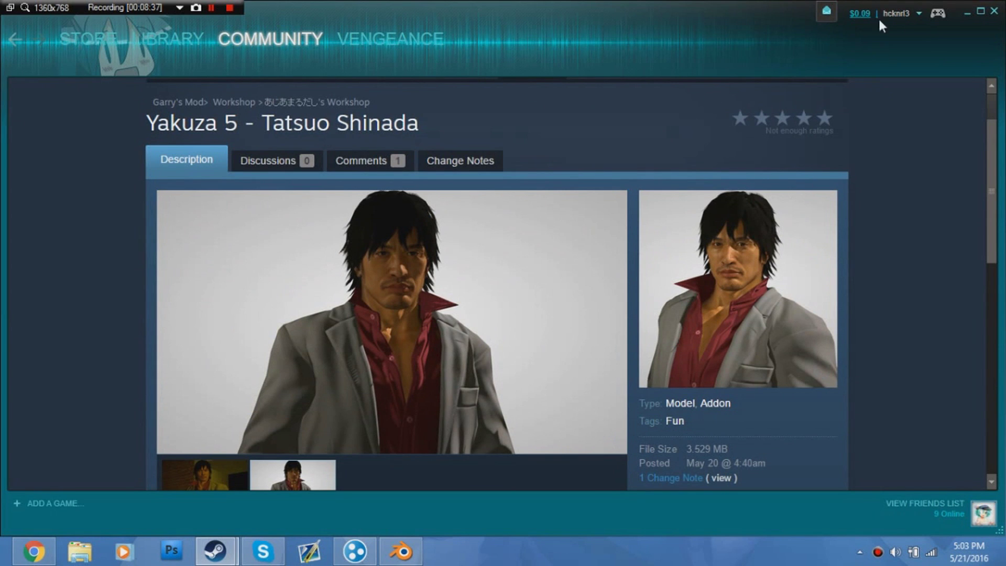
# Step: Minimize Steam and Blender to reveal the Windows desktop
pyautogui.click(967, 14)
pyautogui.click(939, 5)
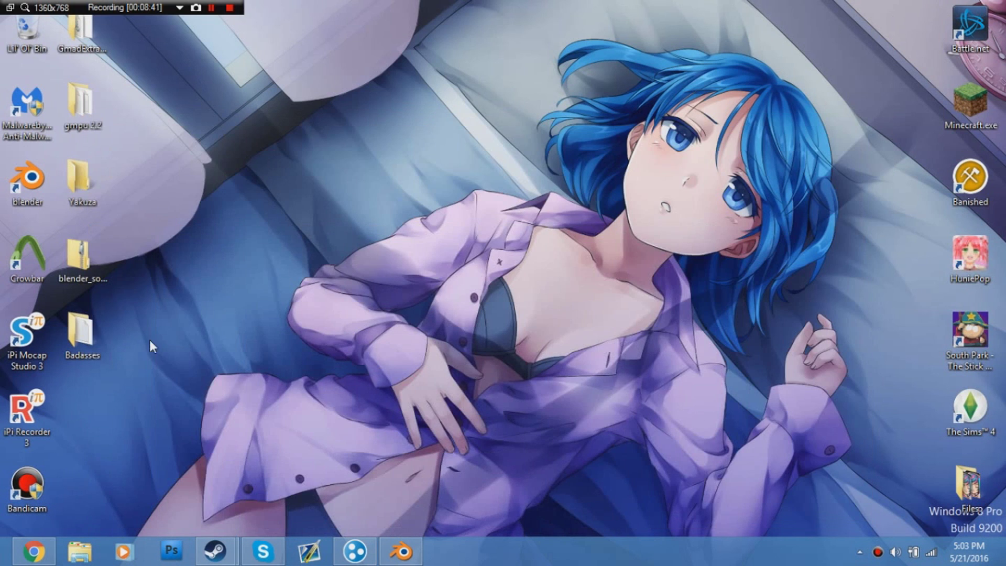
# Step: Open the GmadExtractor_1_6_12_600 folder, then open and close the Badasses folder window
pyautogui.doubleClick(92, 54)
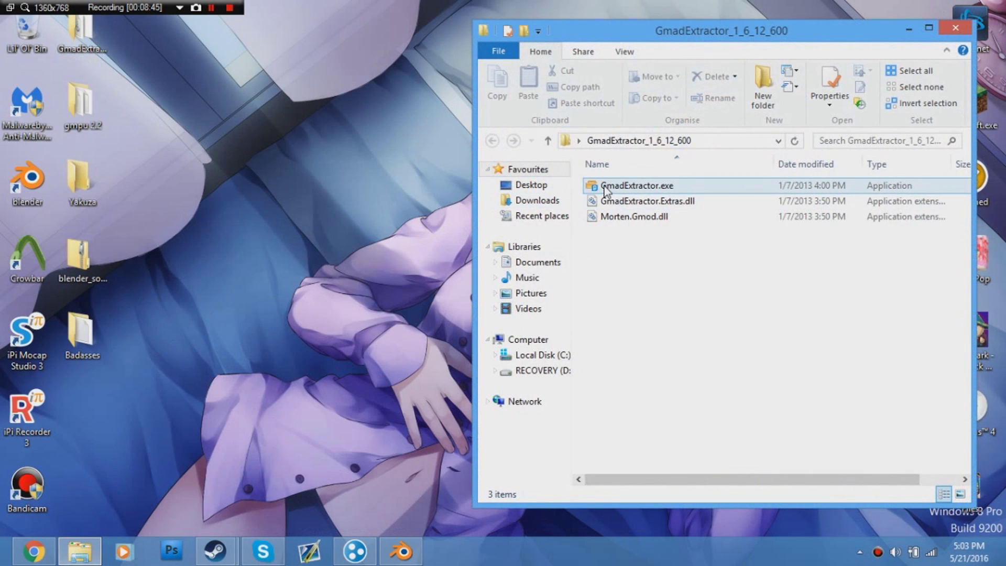
pyautogui.doubleClick(93, 328)
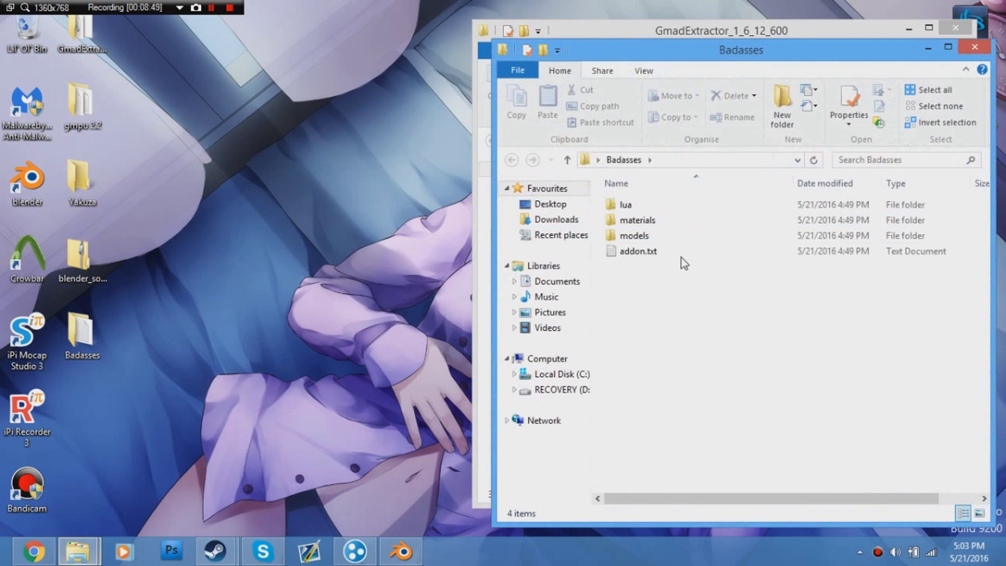
pyautogui.click(975, 47)
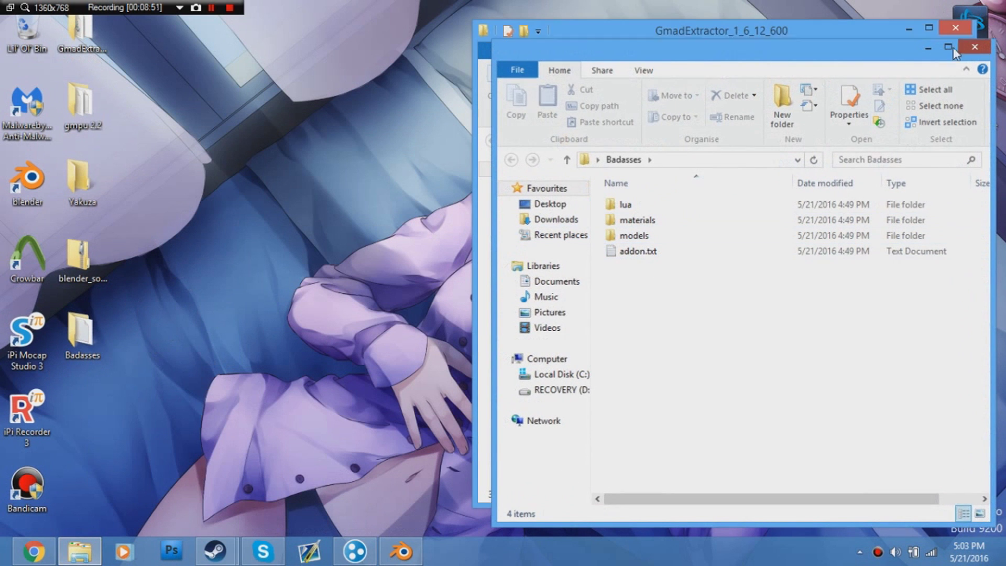
# Step: Launch GMAD Extractor and browse for an archive from C:\Program Files (x86)
pyautogui.doubleClick(672, 186)
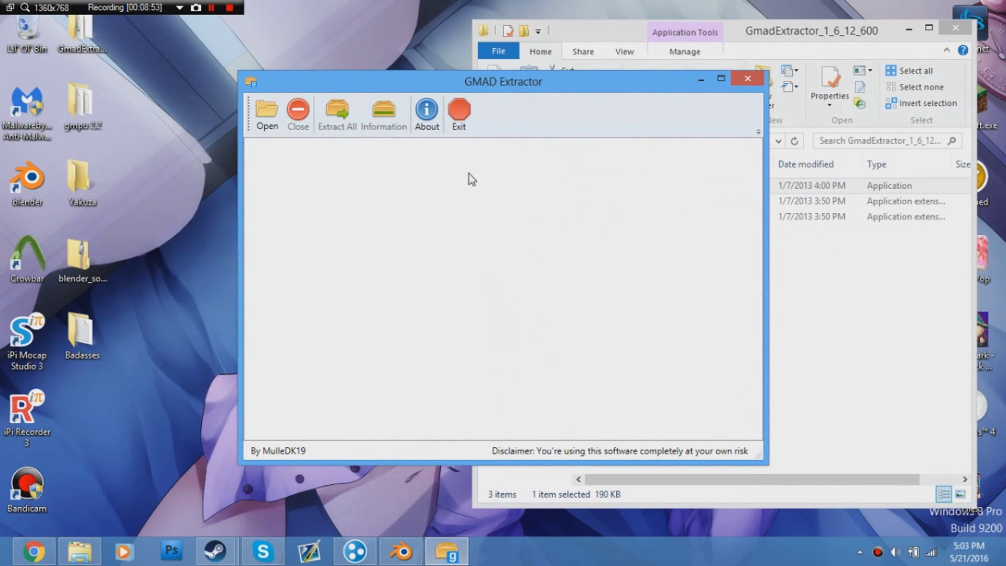
pyautogui.click(267, 117)
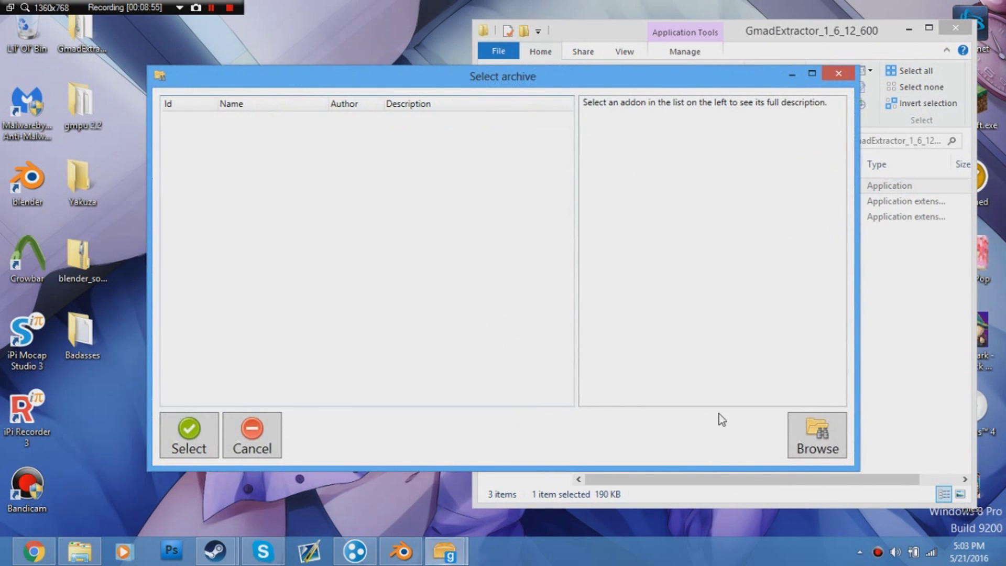
pyautogui.scroll(-2, 263, 354)
pyautogui.scroll(-2, 252, 337)
pyautogui.click(236, 309)
pyautogui.doubleClick(367, 331)
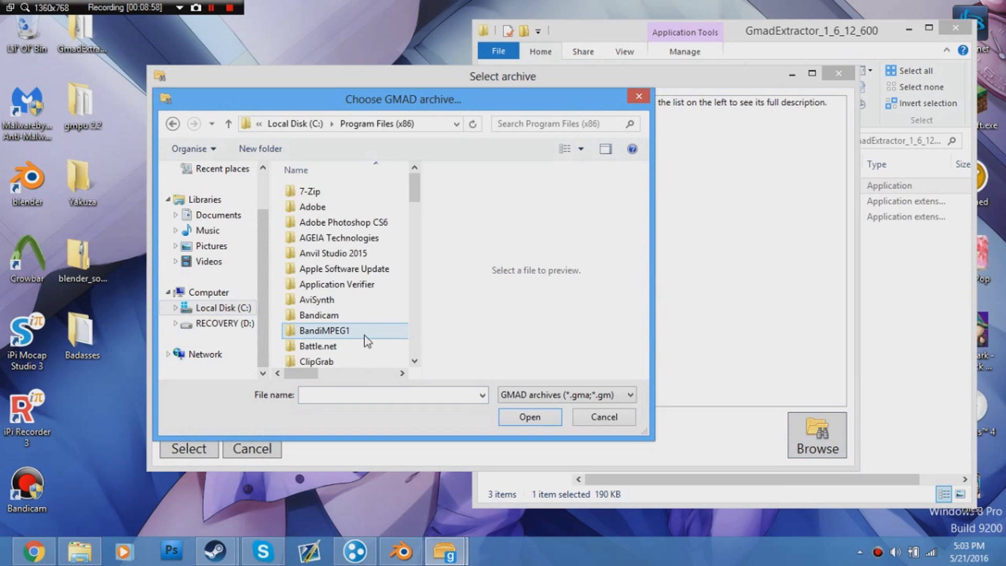
pyautogui.scroll(-3, 367, 322)
pyautogui.scroll(-5, 369, 314)
pyautogui.scroll(-7, 369, 314)
pyautogui.scroll(3, 330, 314)
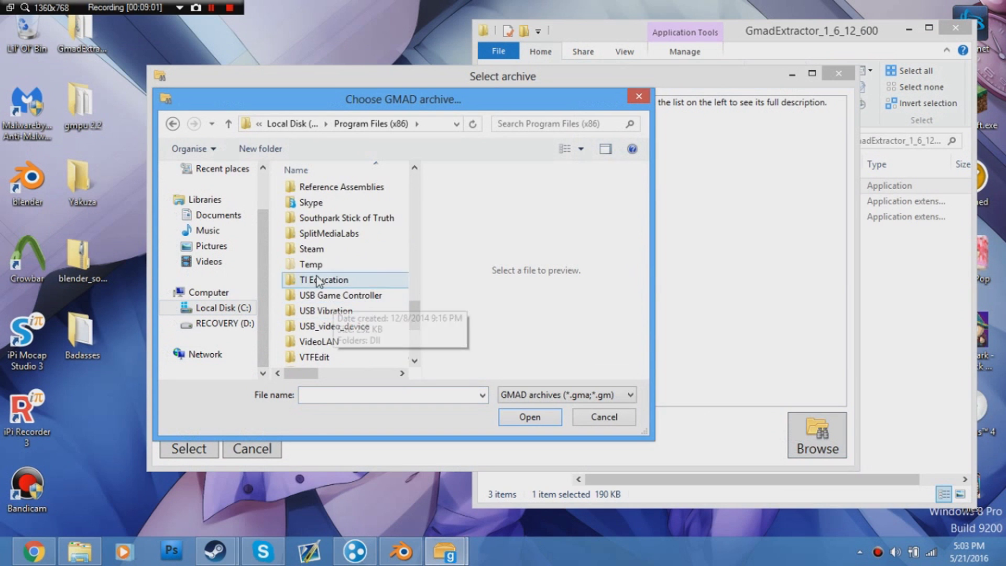
# Step: Pick the yakuza_5 archive in Steam\SteamApps\common\GarrysMod\garrysmod\addons
pyautogui.doubleClick(320, 248)
pyautogui.scroll(-2, 323, 234)
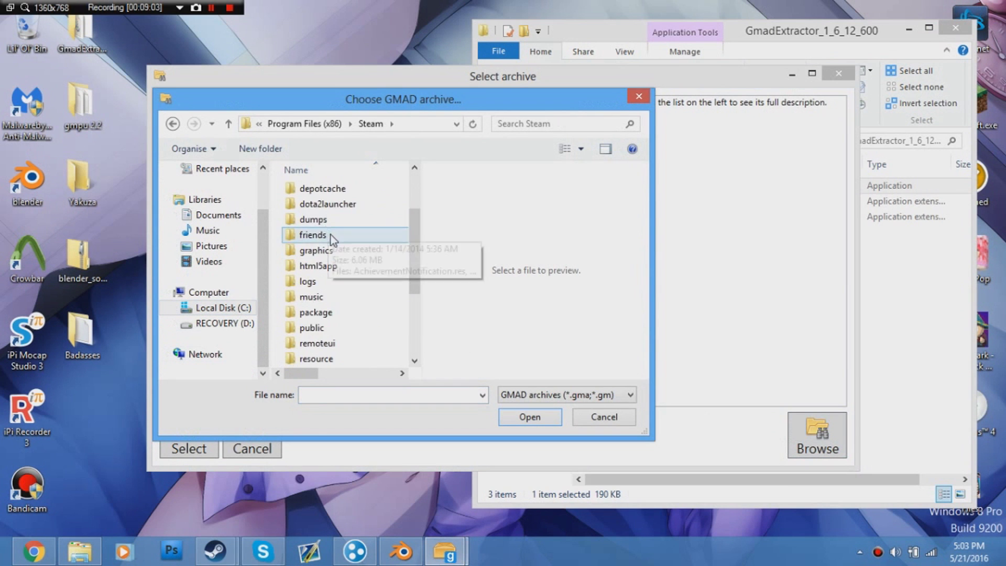
pyautogui.scroll(-3, 339, 275)
pyautogui.doubleClick(342, 291)
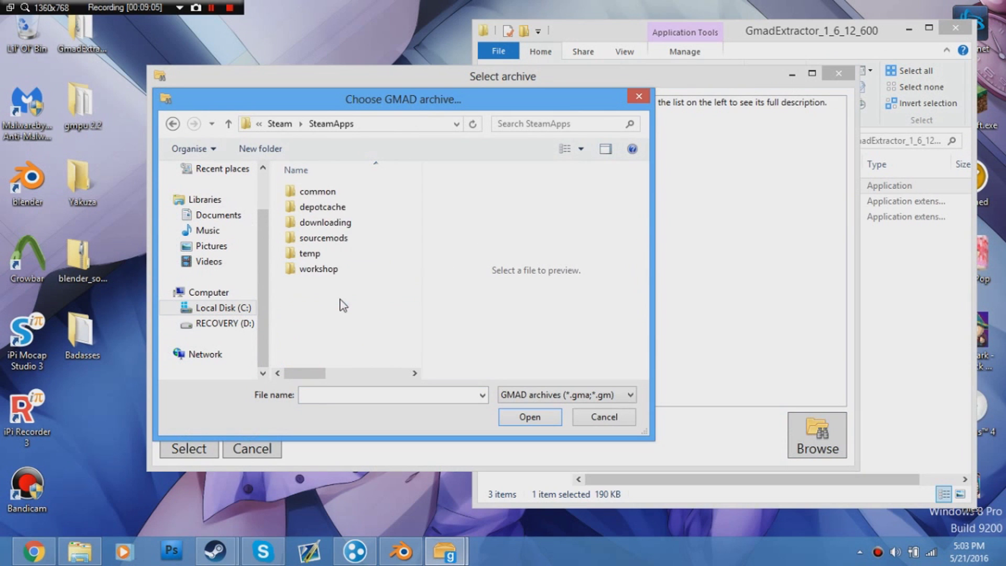
pyautogui.doubleClick(335, 192)
pyautogui.scroll(-3, 346, 209)
pyautogui.scroll(-2, 348, 236)
pyautogui.scroll(-1, 348, 240)
pyautogui.click(347, 206)
pyautogui.doubleClick(346, 208)
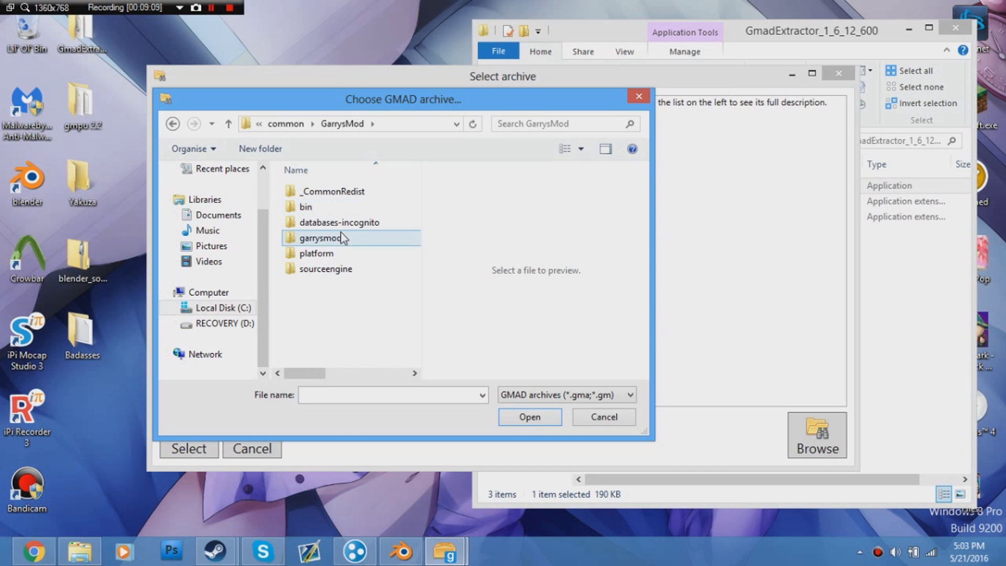
pyautogui.doubleClick(341, 233)
pyautogui.click(340, 197)
pyautogui.doubleClick(341, 194)
pyautogui.scroll(-3, 341, 202)
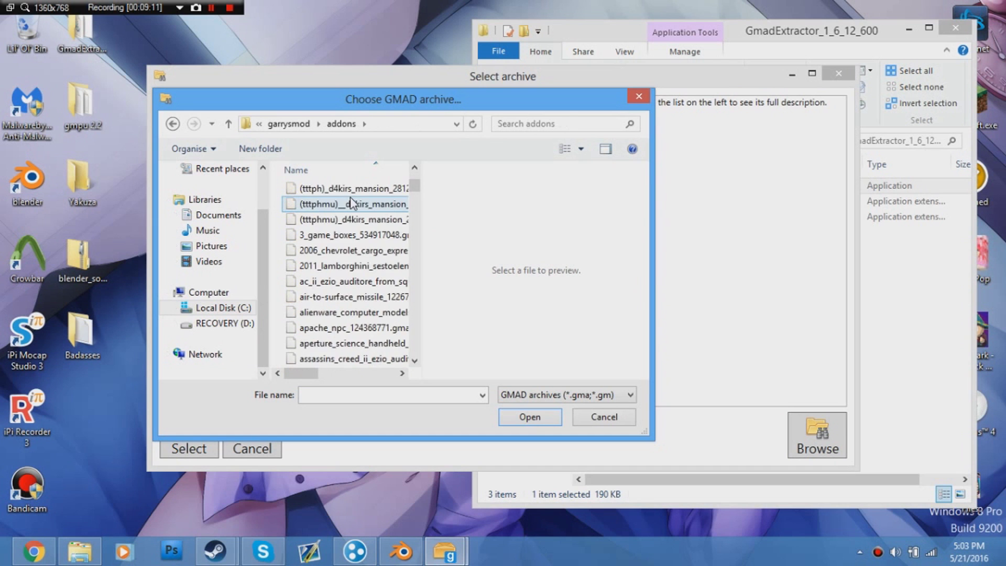
pyautogui.scroll(-3, 341, 202)
pyautogui.scroll(-2, 351, 203)
pyautogui.scroll(-5, 352, 203)
pyautogui.scroll(-5, 352, 203)
pyautogui.scroll(-5, 352, 204)
pyautogui.scroll(-2, 353, 204)
pyautogui.scroll(-5, 353, 205)
pyautogui.scroll(-5, 353, 205)
pyautogui.scroll(-5, 353, 205)
pyautogui.scroll(-5, 354, 228)
pyautogui.scroll(-3, 351, 232)
pyautogui.scroll(-3, 351, 232)
pyautogui.scroll(2, 362, 322)
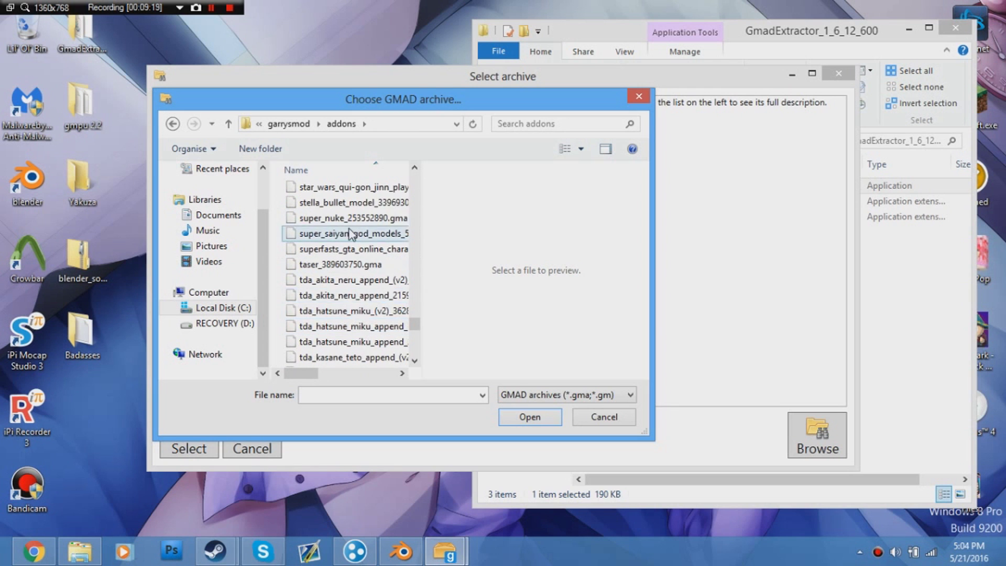
pyautogui.scroll(-4, 349, 256)
pyautogui.scroll(-2, 348, 251)
pyautogui.scroll(-1, 349, 251)
pyautogui.scroll(3, 348, 282)
pyautogui.scroll(3, 349, 315)
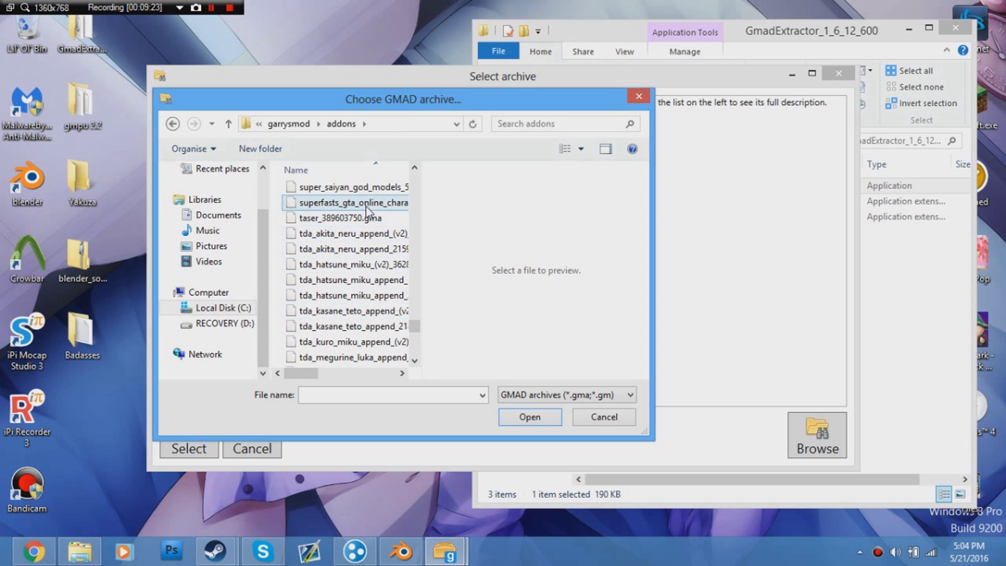
pyautogui.scroll(-2, 364, 228)
pyautogui.scroll(-2, 364, 228)
pyautogui.scroll(-1, 364, 230)
pyautogui.scroll(-2, 364, 230)
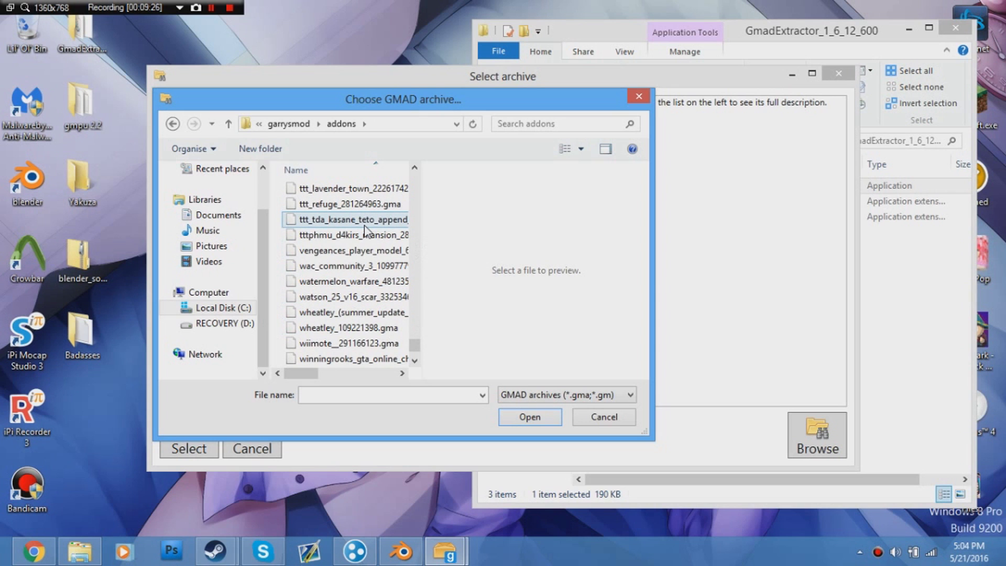
pyautogui.scroll(-1, 368, 271)
pyautogui.scroll(-1, 375, 315)
pyautogui.click(376, 314)
# Step: Load the yakuza archive into GMAD Extractor
pyautogui.doubleClick(350, 315)
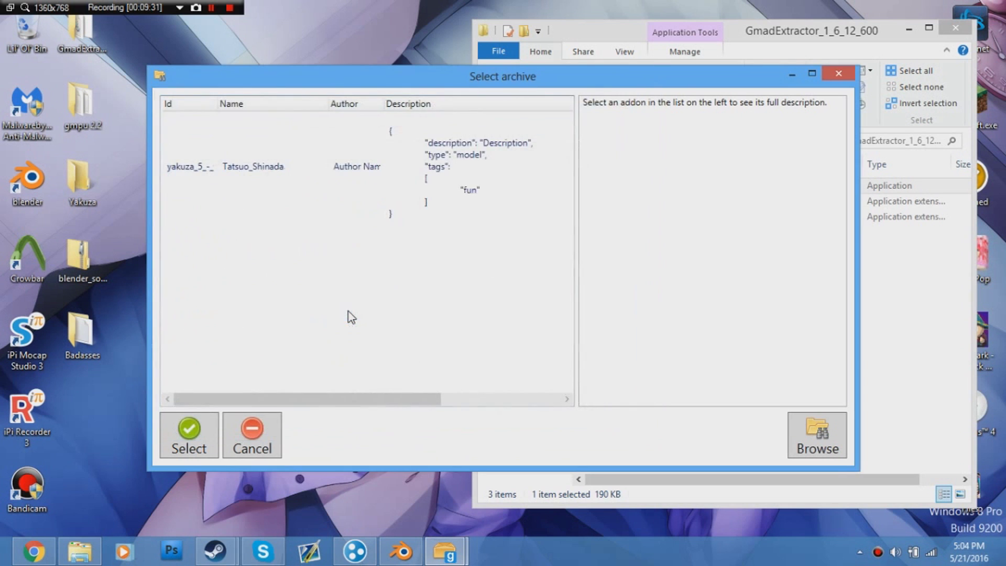
pyautogui.click(359, 179)
pyautogui.click(198, 415)
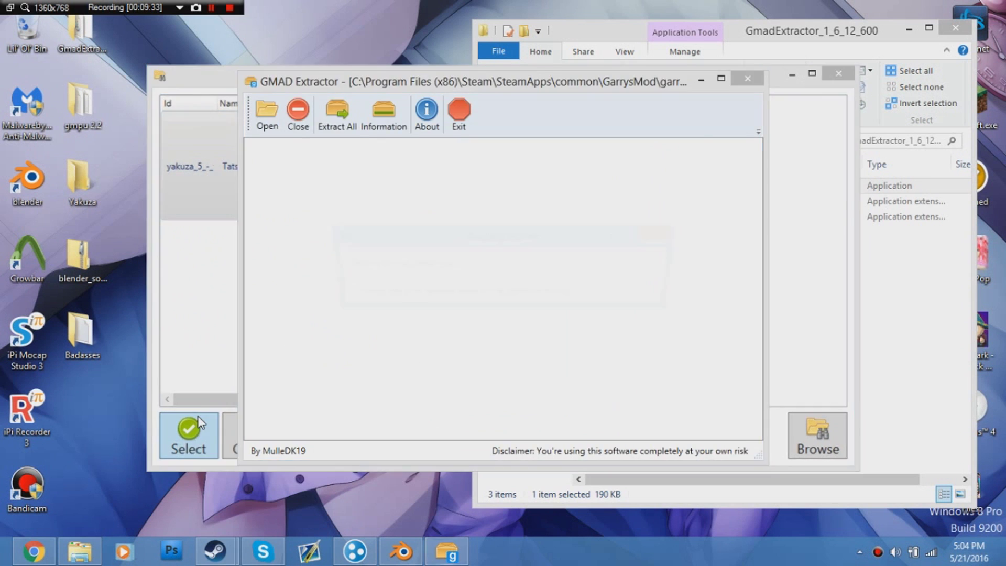
# Step: Extract the entire archive into the Desktop's Yakuza folder and acknowledge the success message
pyautogui.click(322, 119)
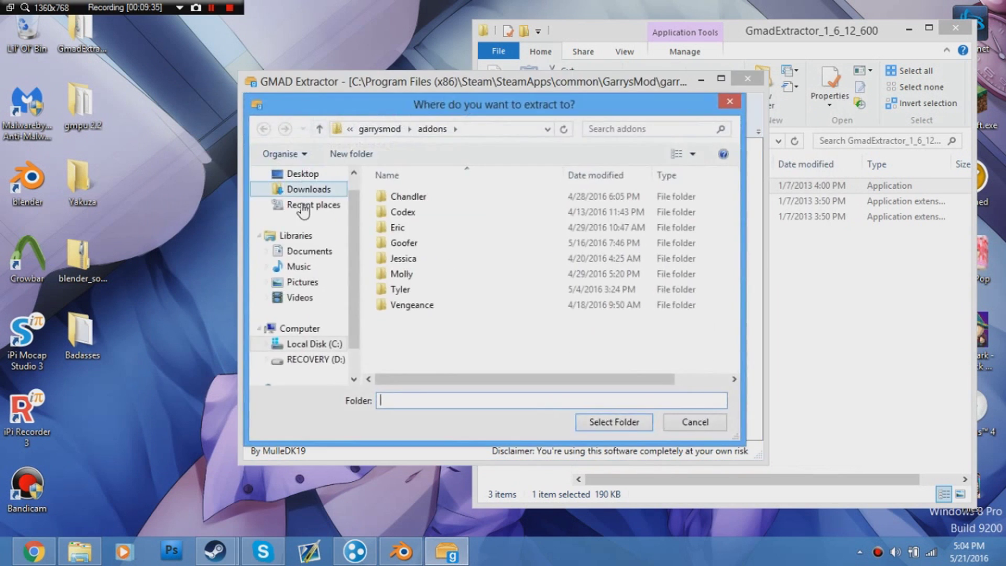
pyautogui.click(298, 174)
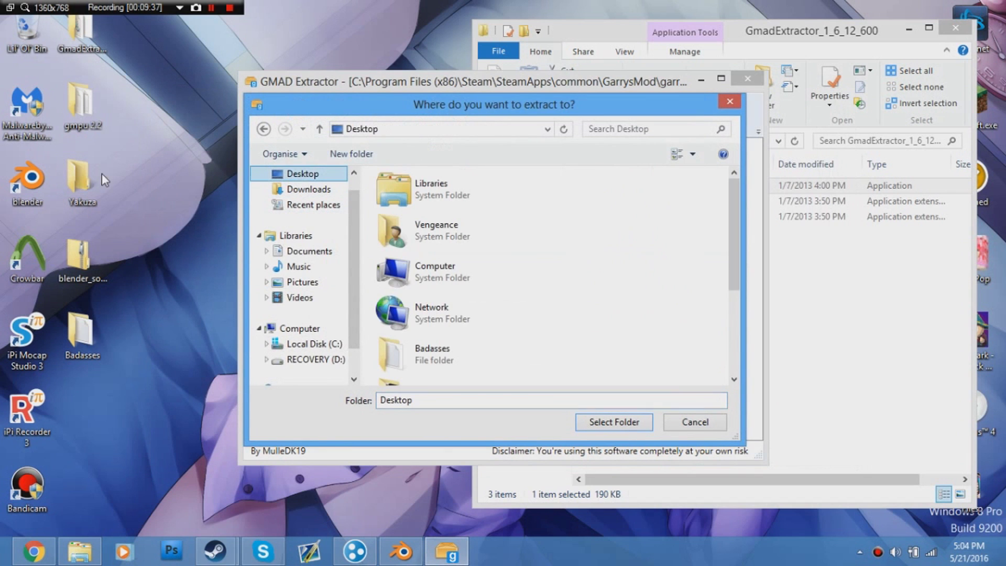
pyautogui.scroll(-3, 605, 318)
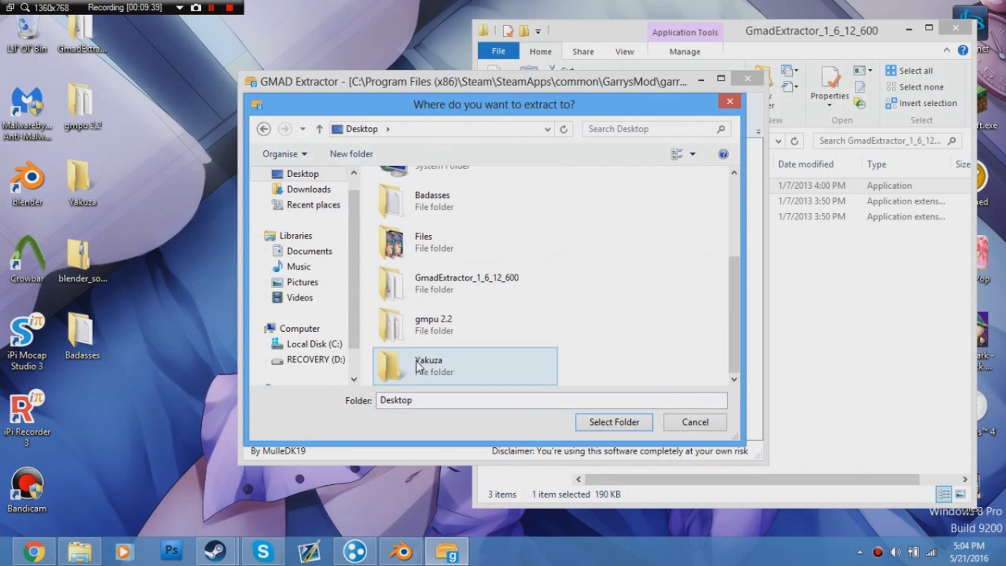
pyautogui.click(463, 374)
pyautogui.click(603, 422)
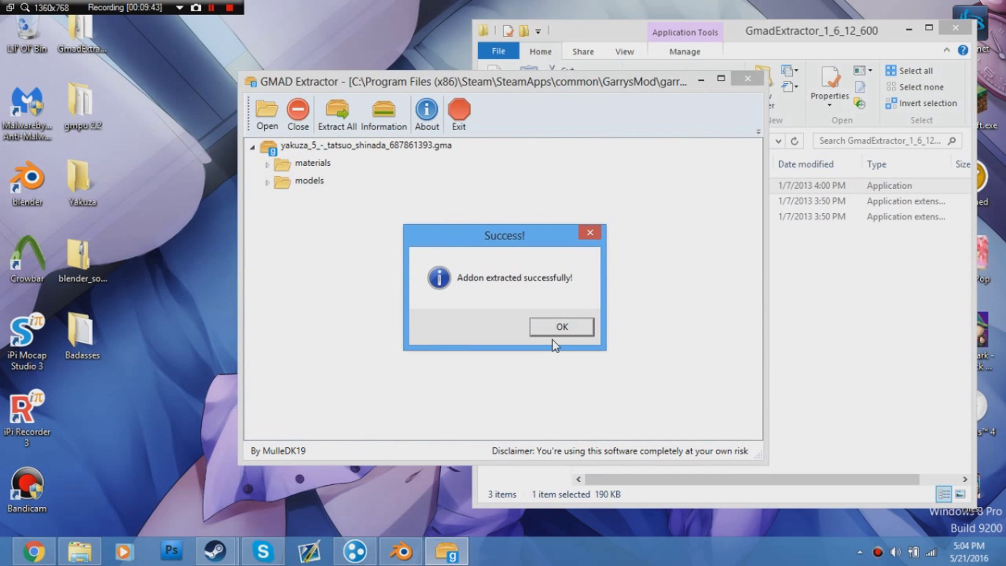
pyautogui.click(556, 329)
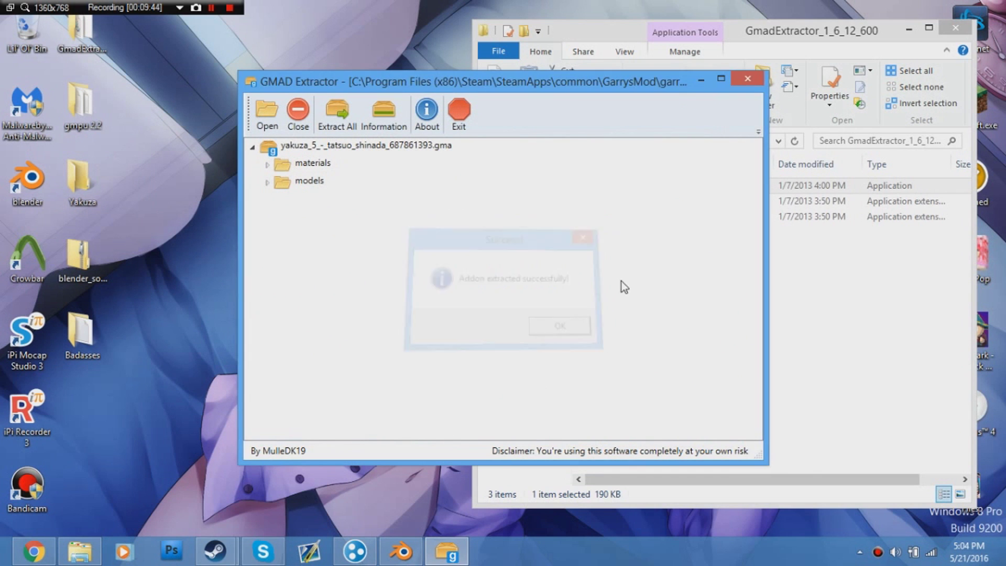
# Step: Close GMAD Extractor, the Badasses folder and the GmadExtractor folder windows
pyautogui.click(748, 80)
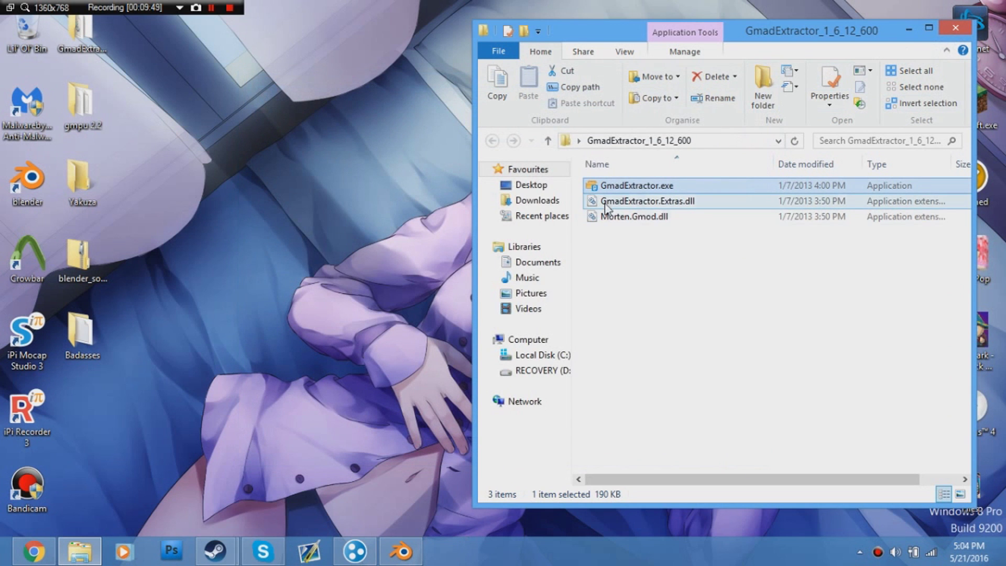
pyautogui.doubleClick(97, 326)
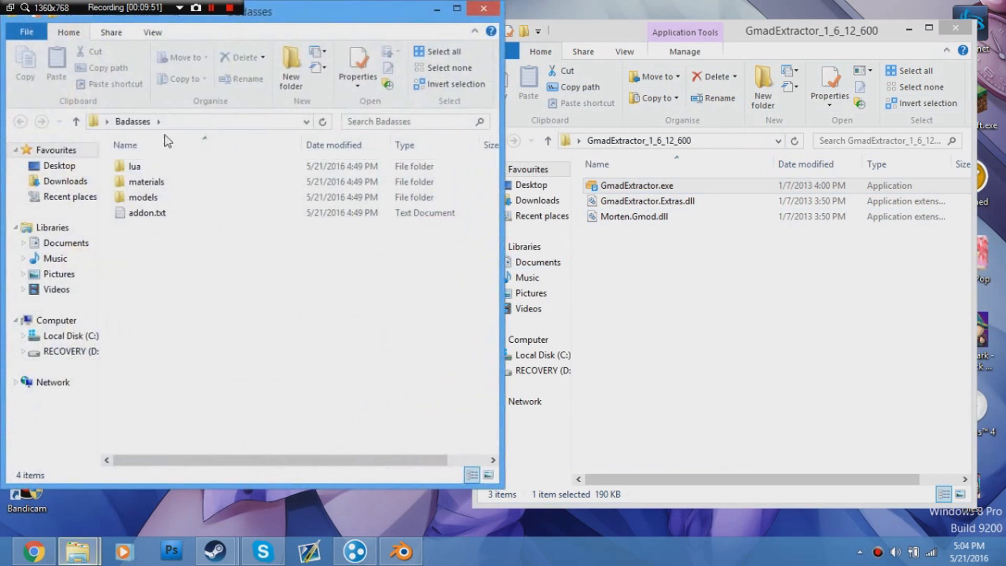
pyautogui.click(496, 11)
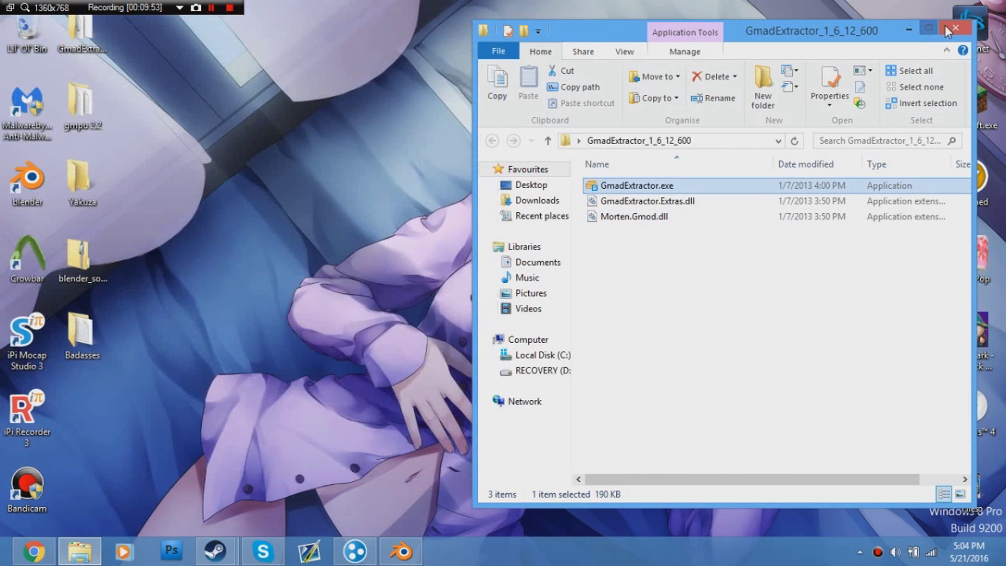
pyautogui.click(945, 26)
# Step: Launch Crowbar from the desktop and move its window further right
pyautogui.click(13, 262)
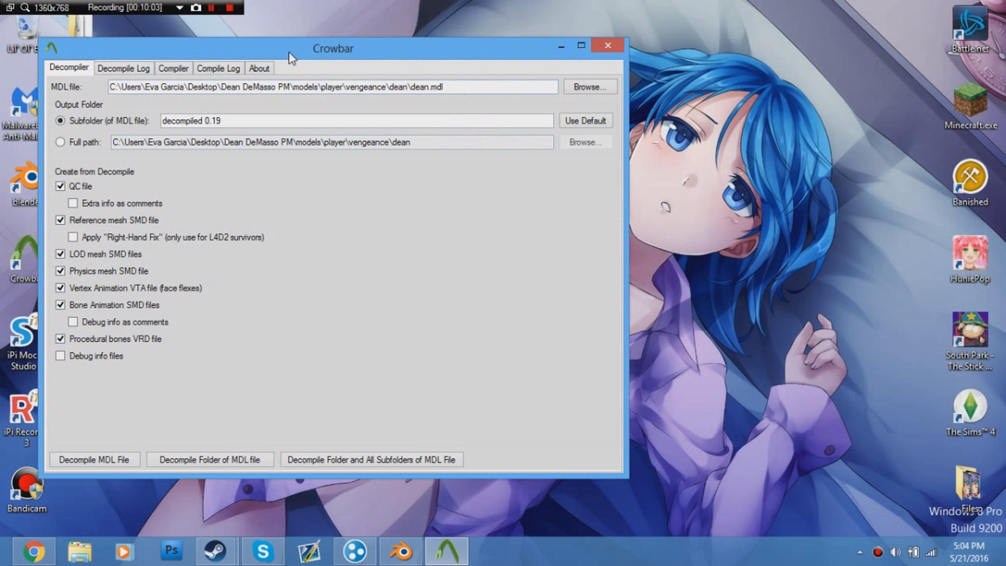
pyautogui.moveTo(343, 58); pyautogui.dragTo(435, 58)
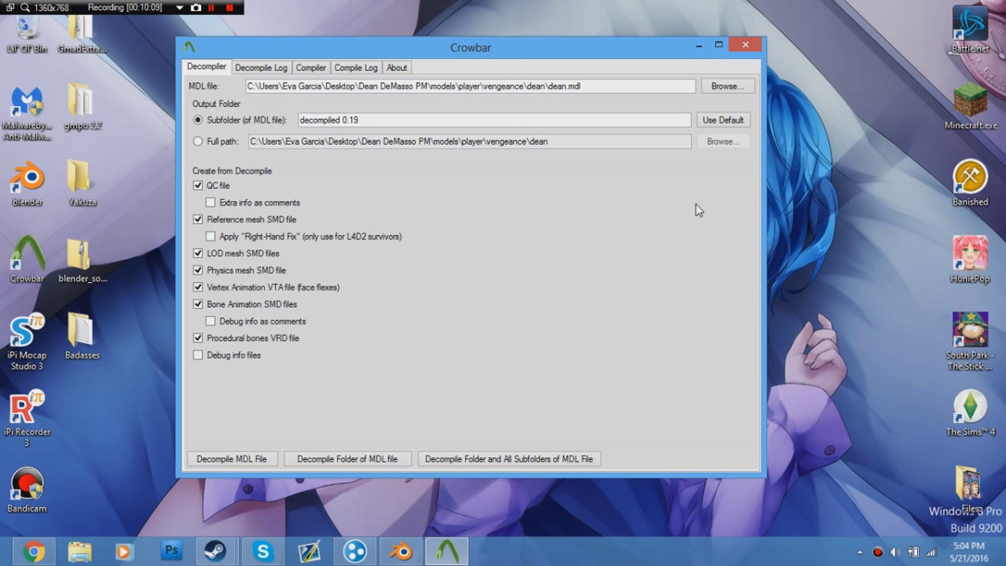
pyautogui.click(723, 86)
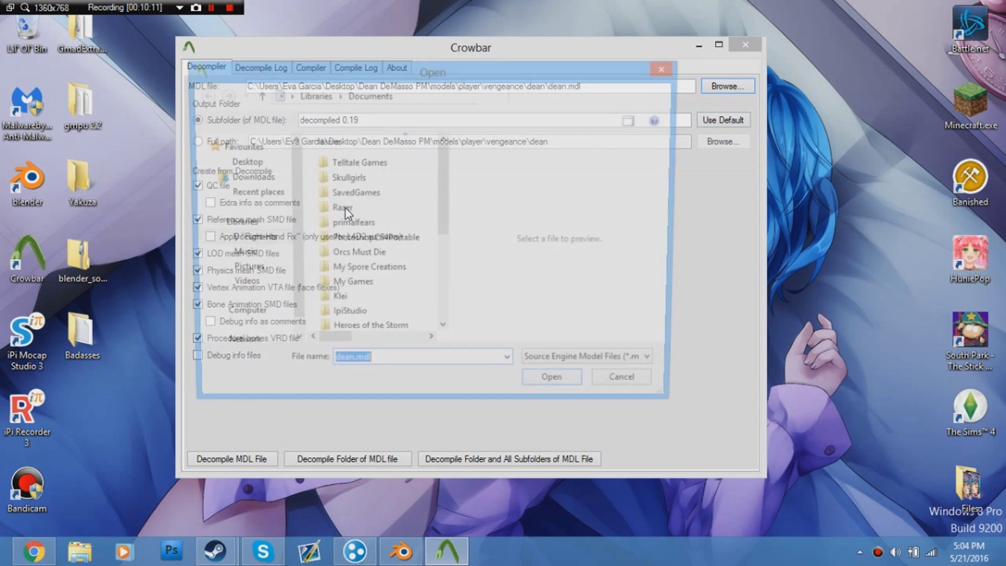
# Step: Choose barney.mdl from Desktop\Badasses\models\joshers\playermodels as the MDL file
pyautogui.click(235, 163)
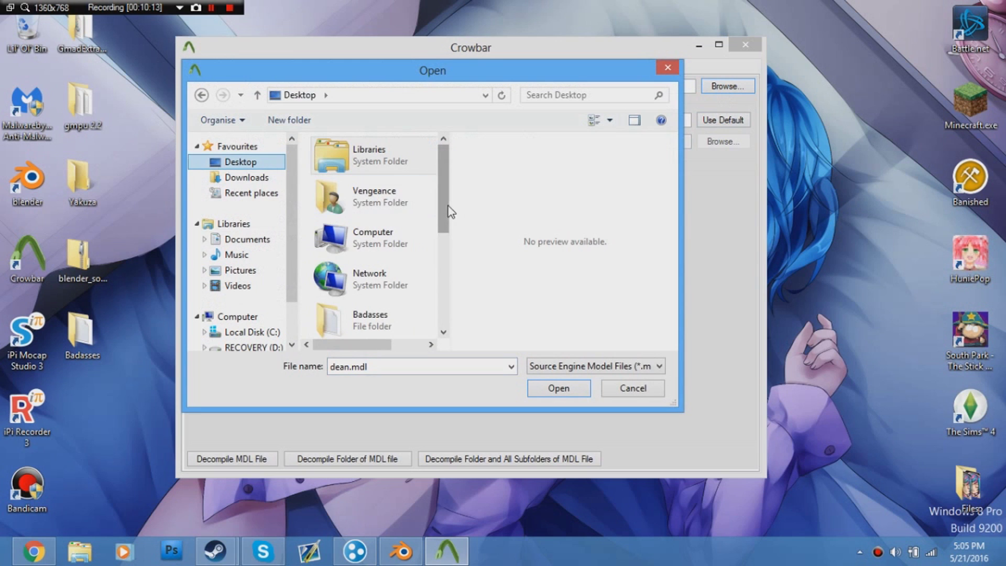
pyautogui.doubleClick(382, 320)
pyautogui.doubleClick(355, 194)
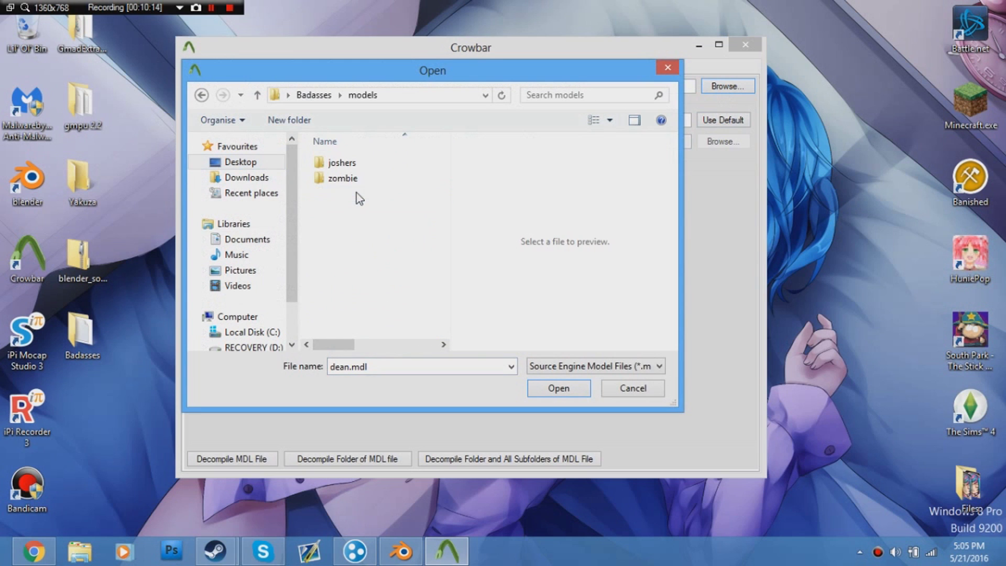
pyautogui.doubleClick(356, 168)
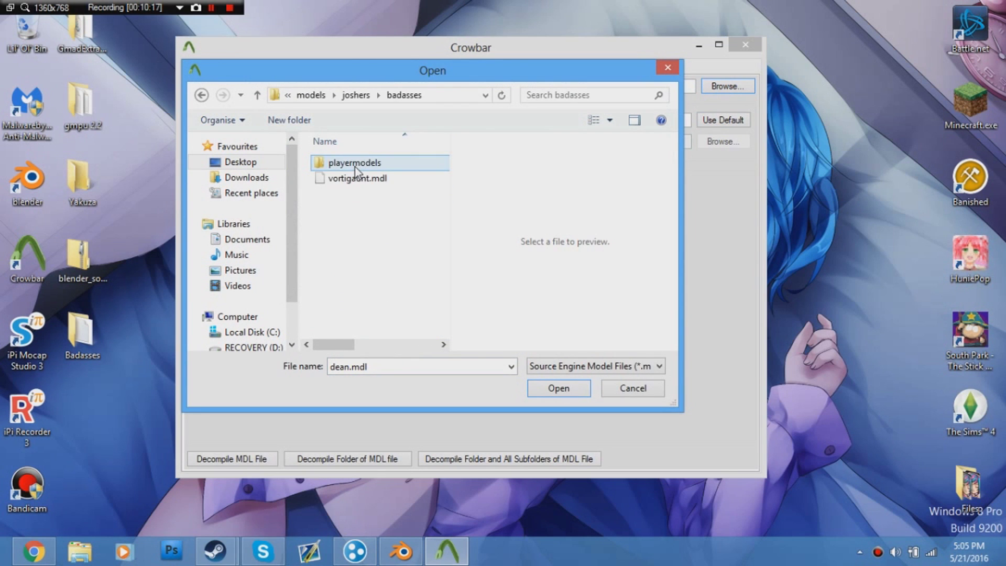
pyautogui.doubleClick(355, 168)
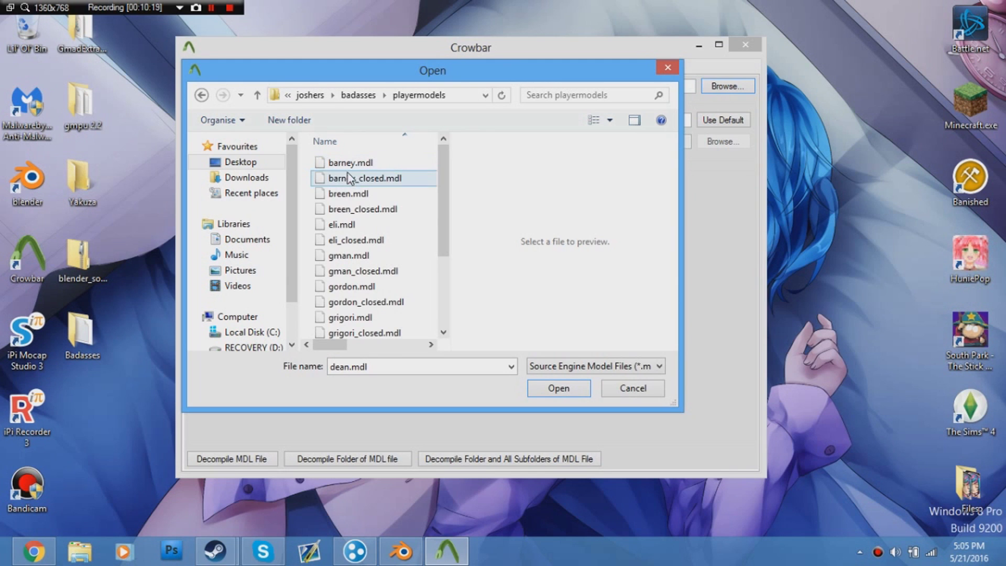
pyautogui.press('g')
pyautogui.scroll(-3, 374, 310)
pyautogui.scroll(3, 381, 241)
pyautogui.click(372, 163)
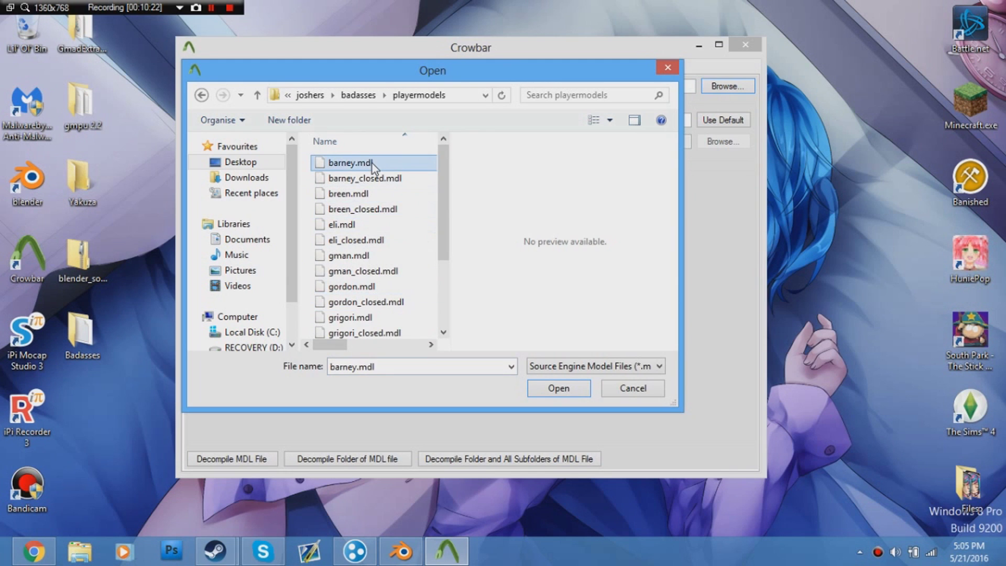
pyautogui.click(542, 393)
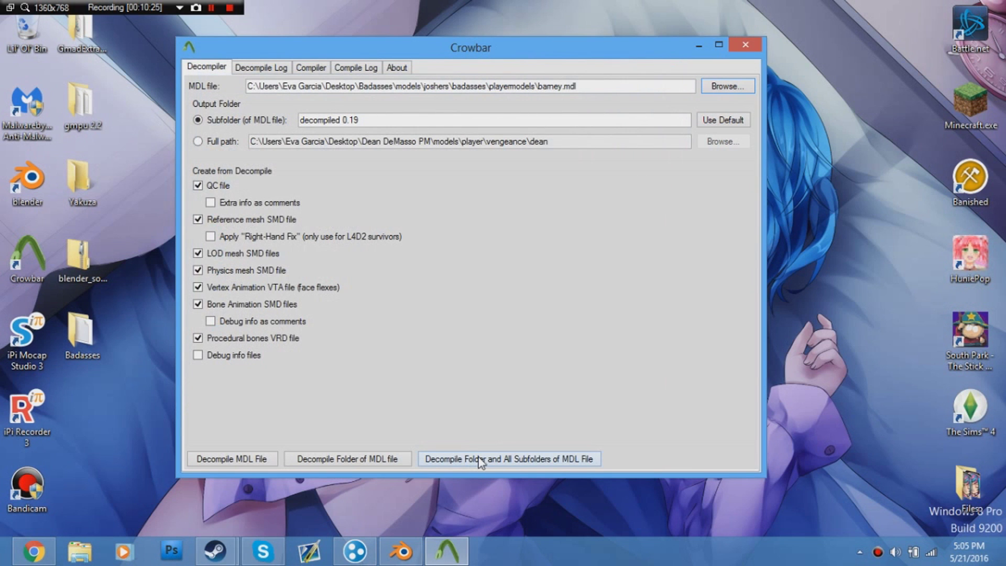
# Step: Run 'Decompile Folder and All Subfolders of MDL File' on the playermodels folder
pyautogui.click(526, 459)
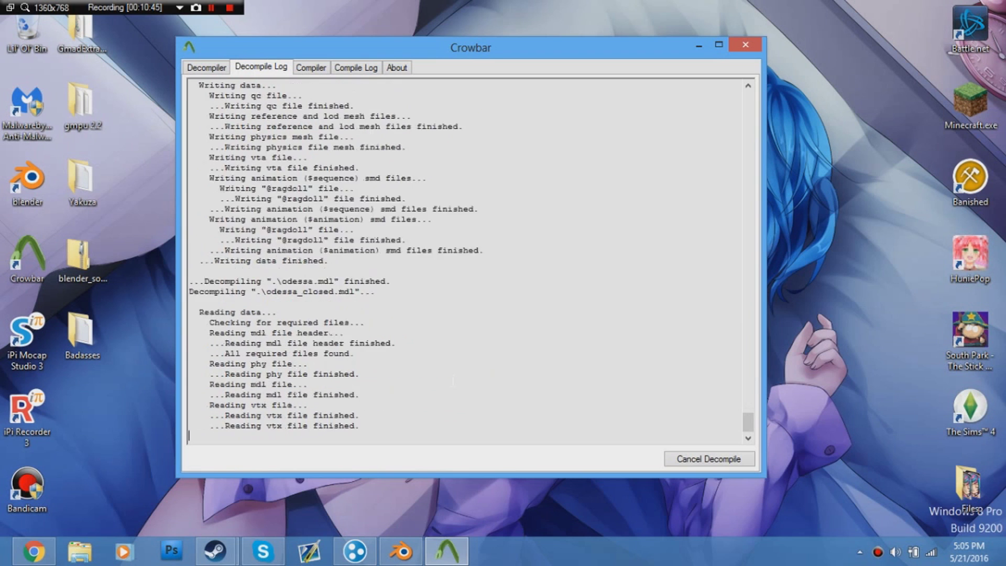
# Step: In Crowbar's Decompiler, browse to Desktop\Yakuza\models\shinada\shinada_kiryu and select shinada_kiryu.mdl
pyautogui.click(186, 70)
pyautogui.click(722, 92)
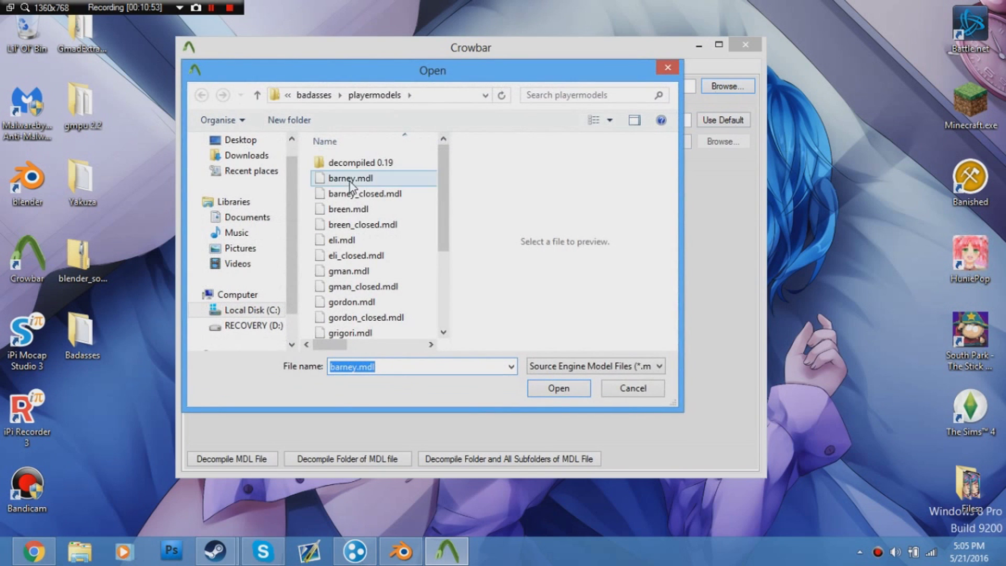
pyautogui.click(283, 159)
pyautogui.click(240, 139)
pyautogui.moveTo(447, 178); pyautogui.dragTo(445, 269)
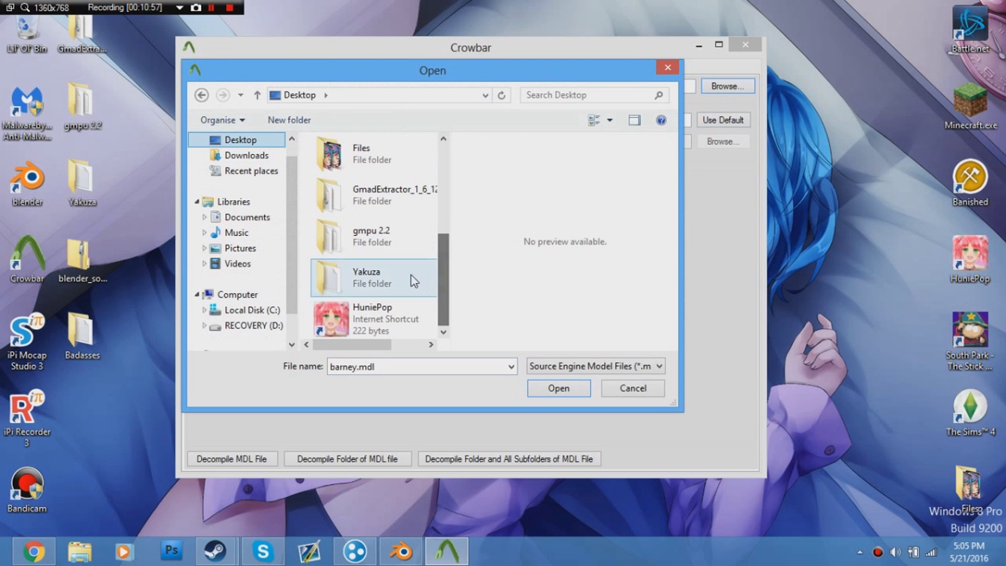
pyautogui.doubleClick(411, 276)
pyautogui.doubleClick(342, 178)
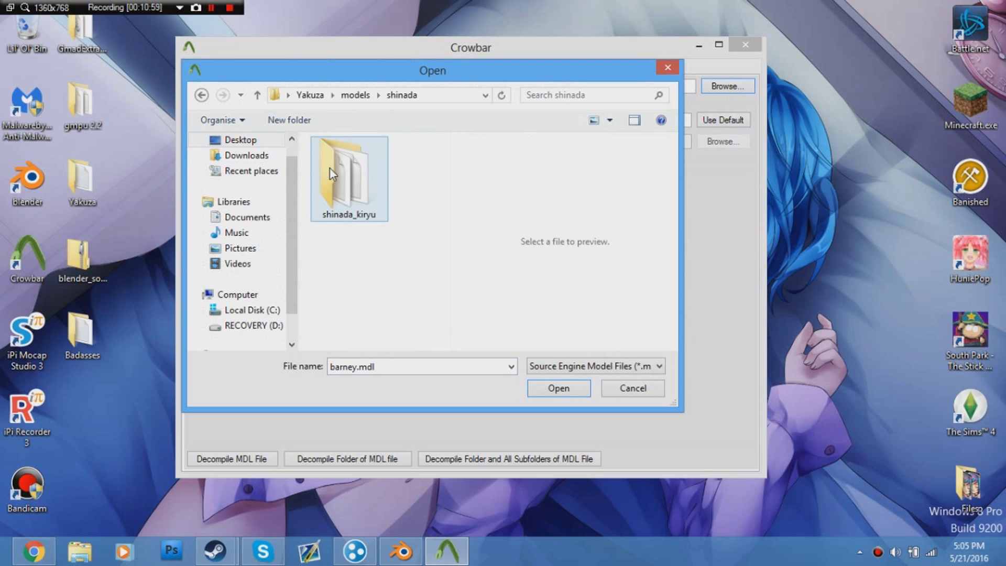
pyautogui.doubleClick(330, 170)
pyautogui.click(330, 169)
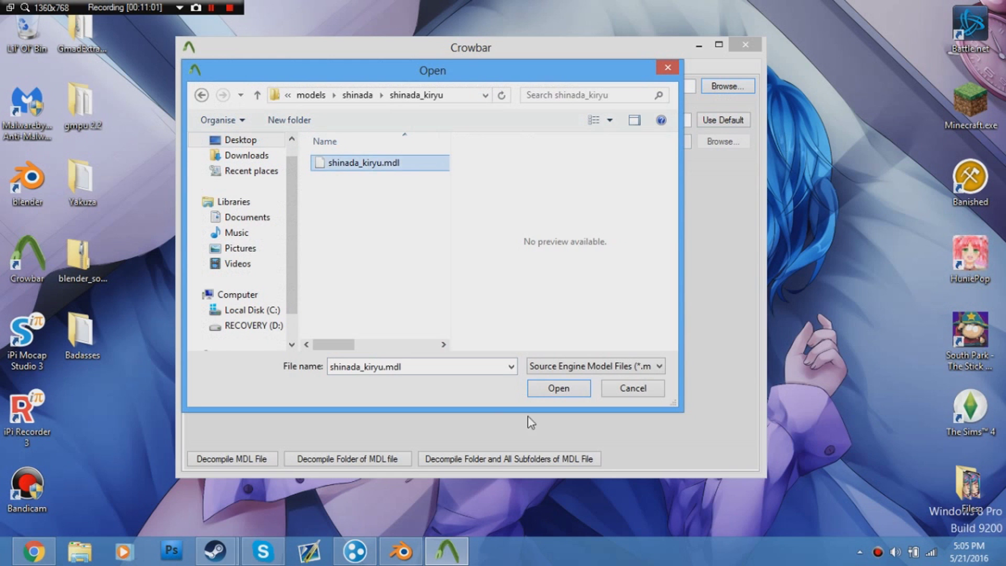
# Step: Open shinada_kiryu.mdl, decompile it, and close Crowbar
pyautogui.click(558, 388)
pyautogui.click(502, 460)
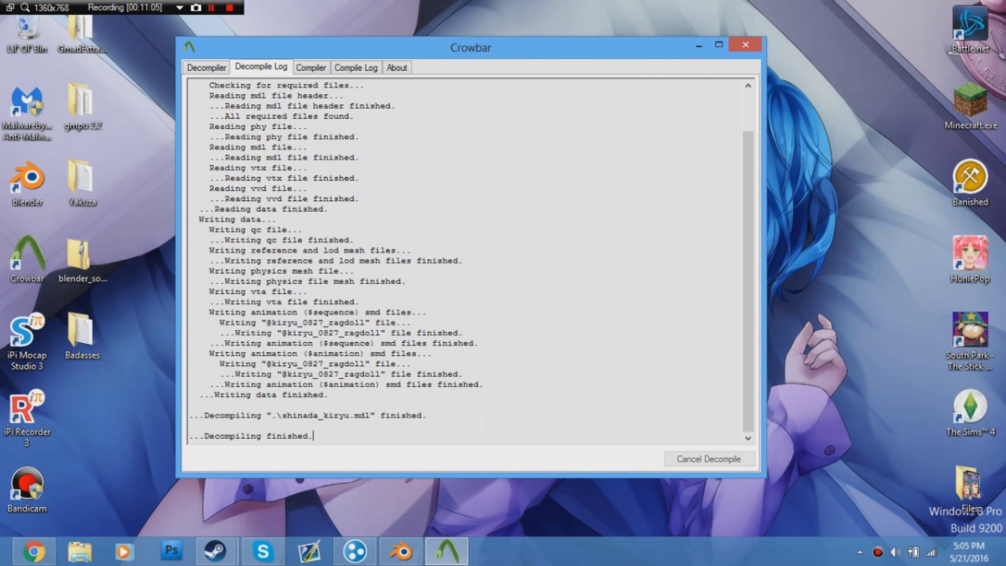
pyautogui.click(745, 47)
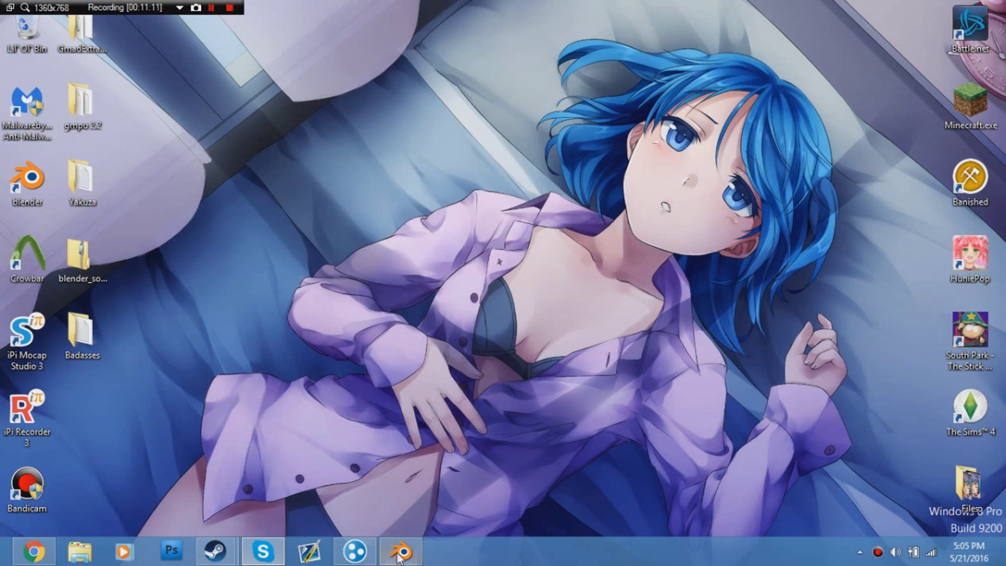
# Step: In Blender, start a Source Engine import and browse to Desktop\Yakuza\models\shinada\shinada_kiryu
pyautogui.moveTo(401, 552)
pyautogui.click(398, 511)
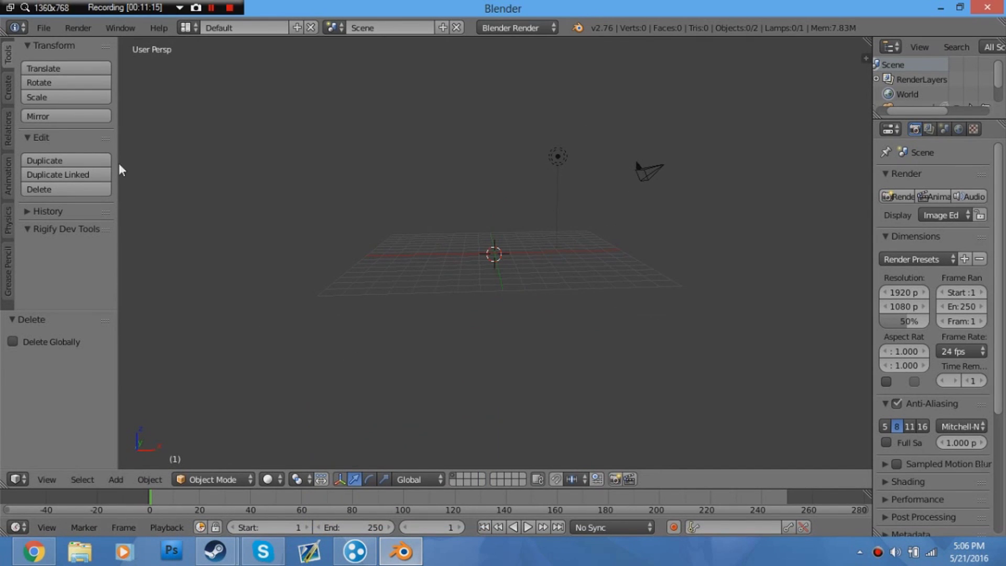
pyautogui.click(51, 22)
pyautogui.moveTo(66, 293)
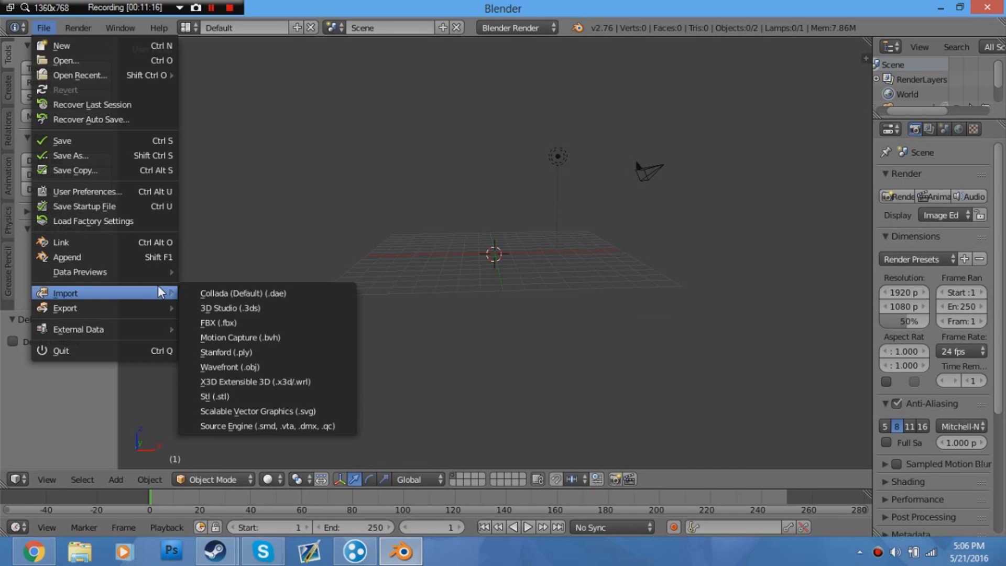
pyautogui.click(267, 425)
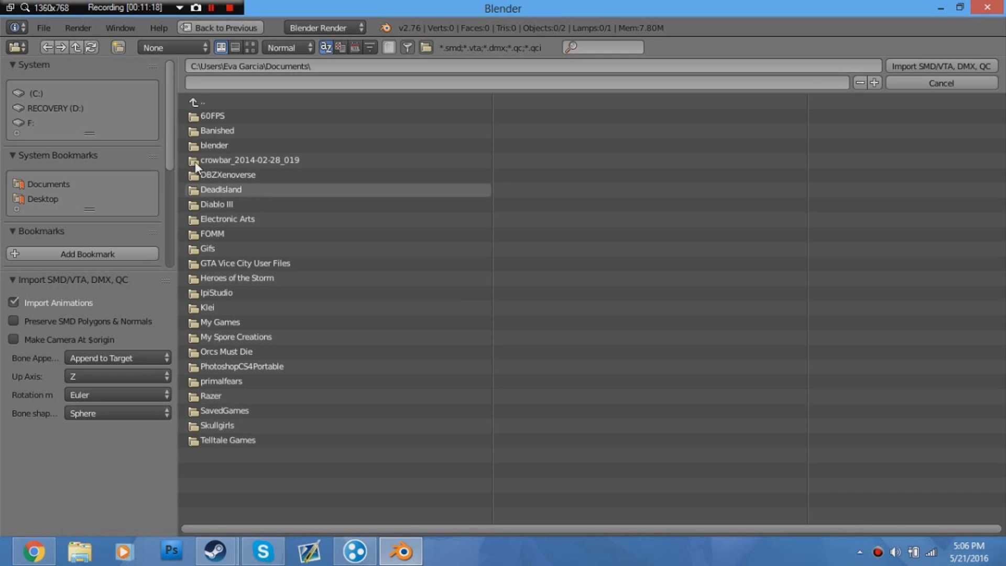
pyautogui.click(201, 105)
pyautogui.click(234, 159)
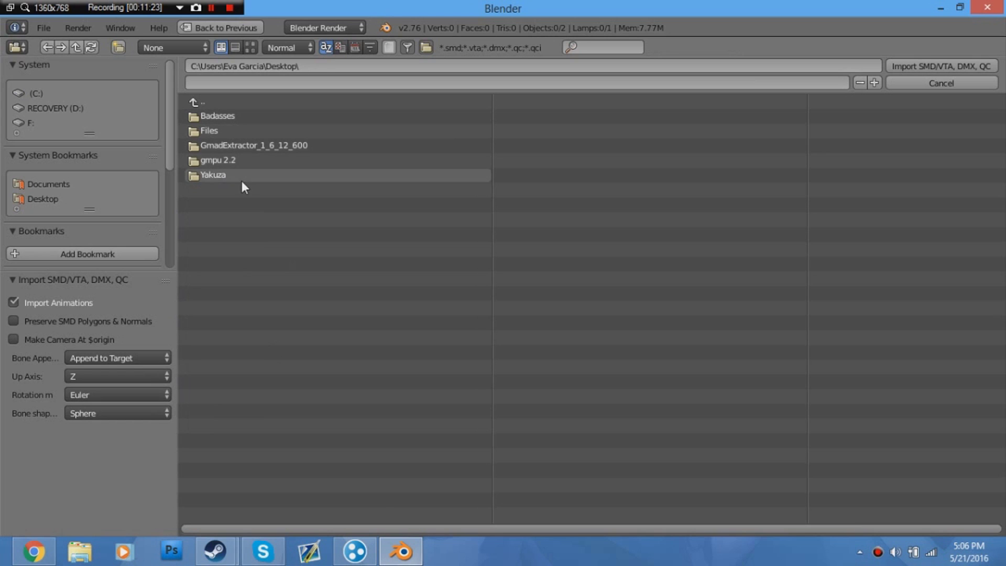
pyautogui.click(241, 179)
pyautogui.click(244, 130)
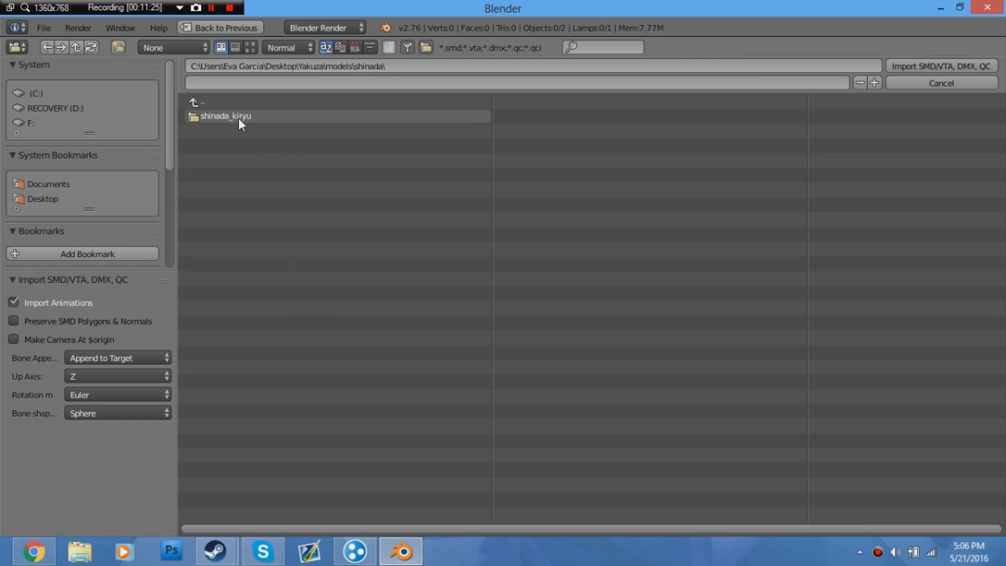
pyautogui.click(238, 118)
# Step: Import shinada_kiryu_reference.smd from the decompiled 0.19 folder
pyautogui.click(237, 119)
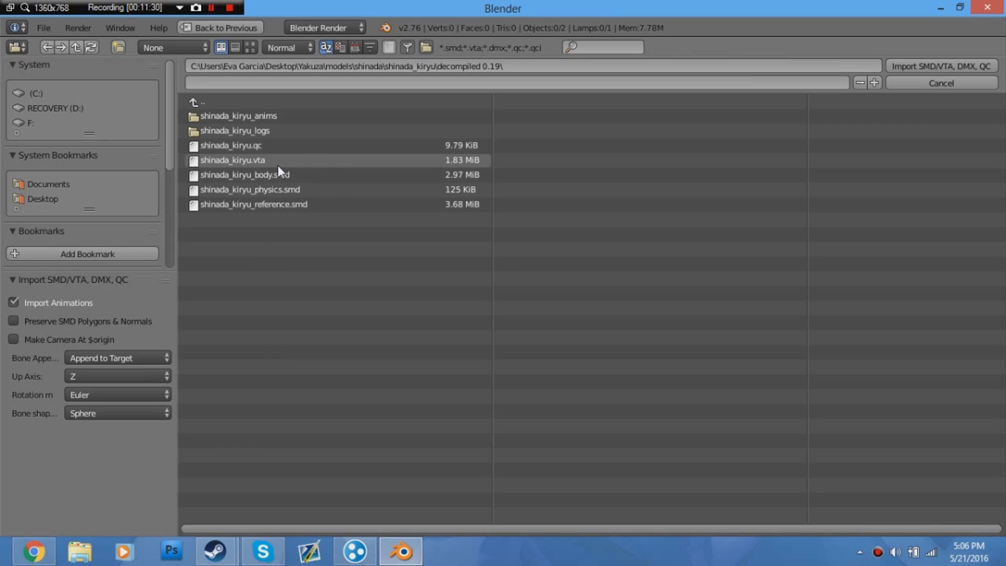
pyautogui.click(312, 209)
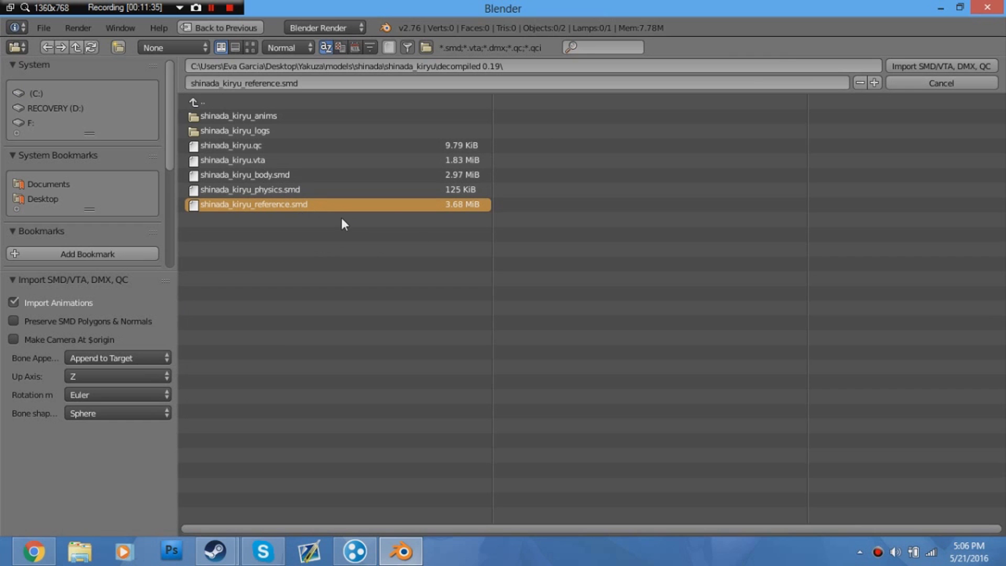
pyautogui.press('Return')
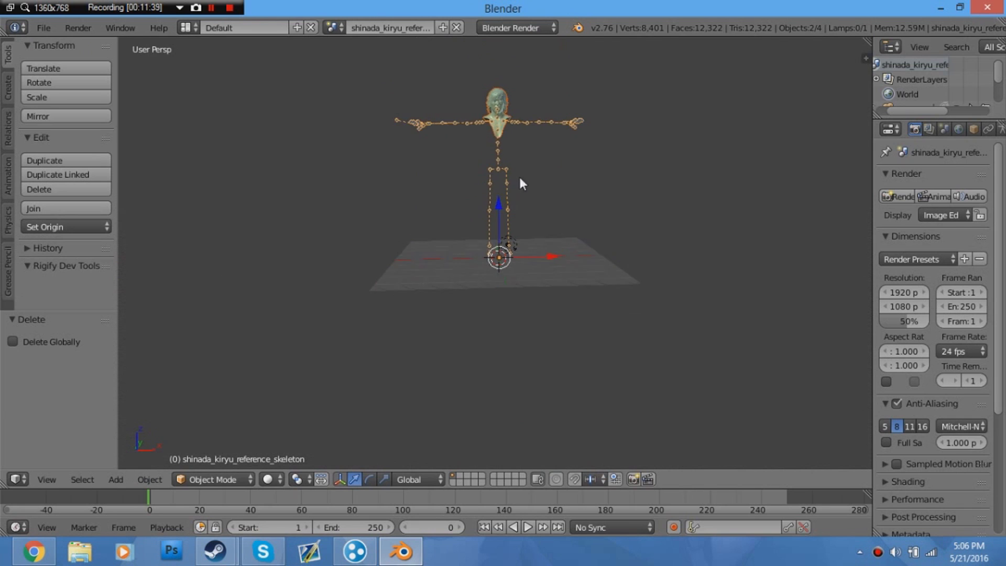
pyautogui.scroll(5, 526, 223)
pyautogui.scroll(2, 517, 291)
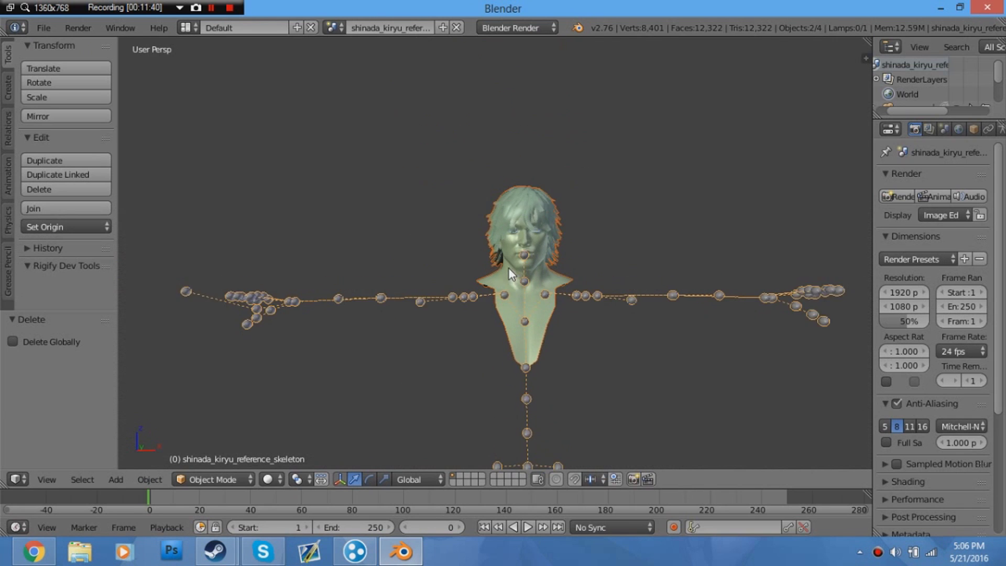
pyautogui.scroll(-3, 517, 388)
# Step: Delete the imported head's armature, leaving only the head mesh
pyautogui.rightClick(508, 372)
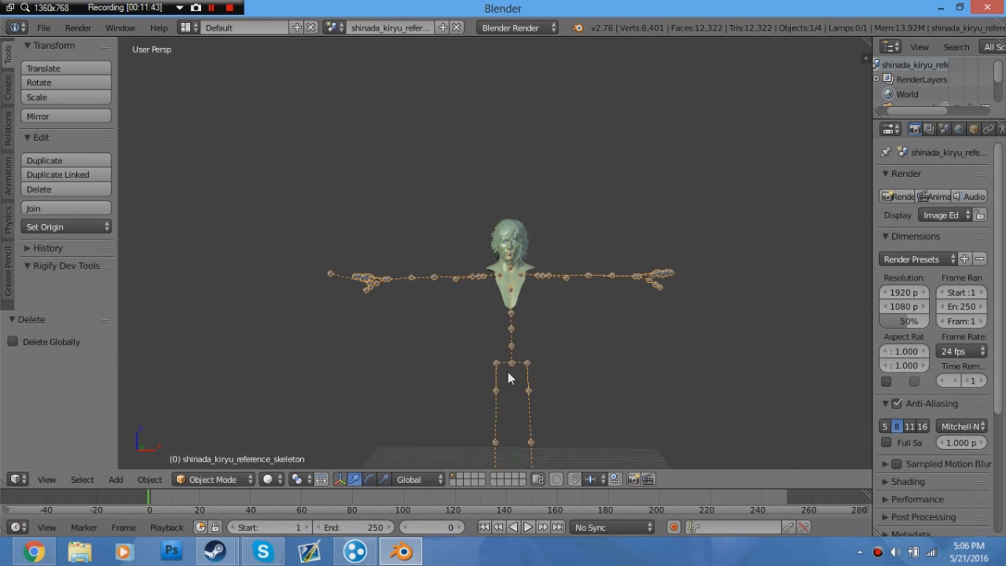
pyautogui.press('x')
pyautogui.click(507, 372)
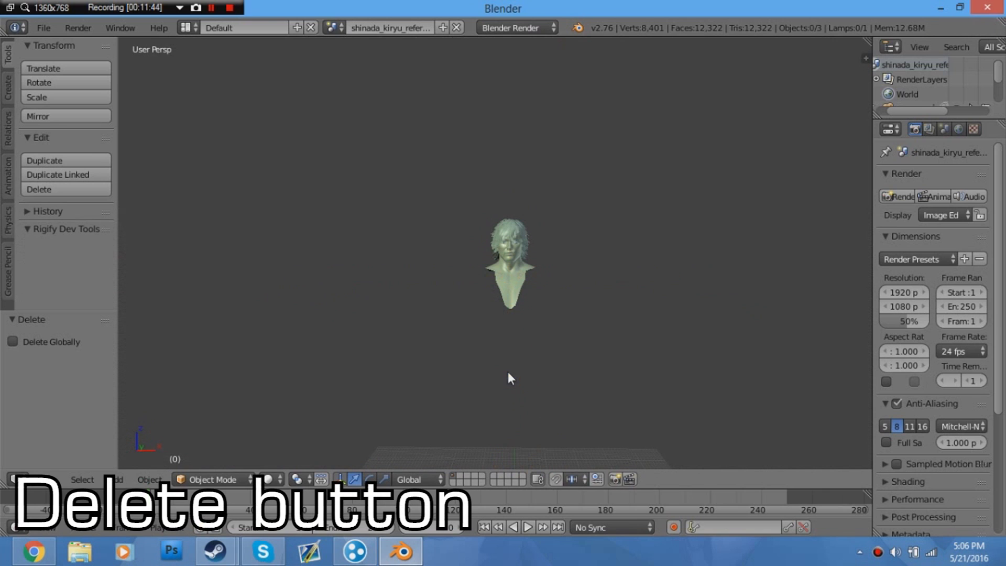
# Step: Import shinada_kiryu_body.smd as a Source Engine model
pyautogui.click(44, 31)
pyautogui.moveTo(94, 293)
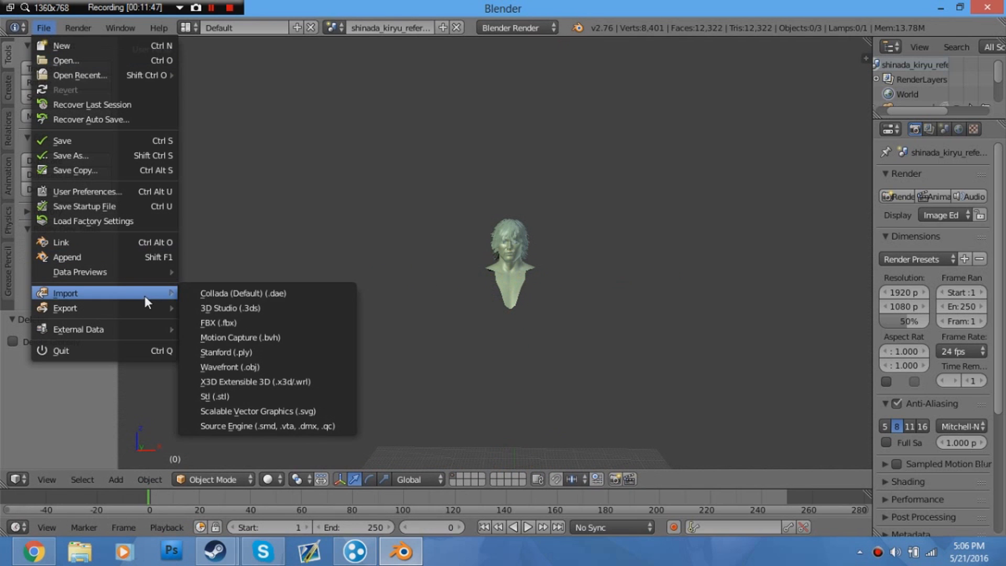
pyautogui.click(287, 428)
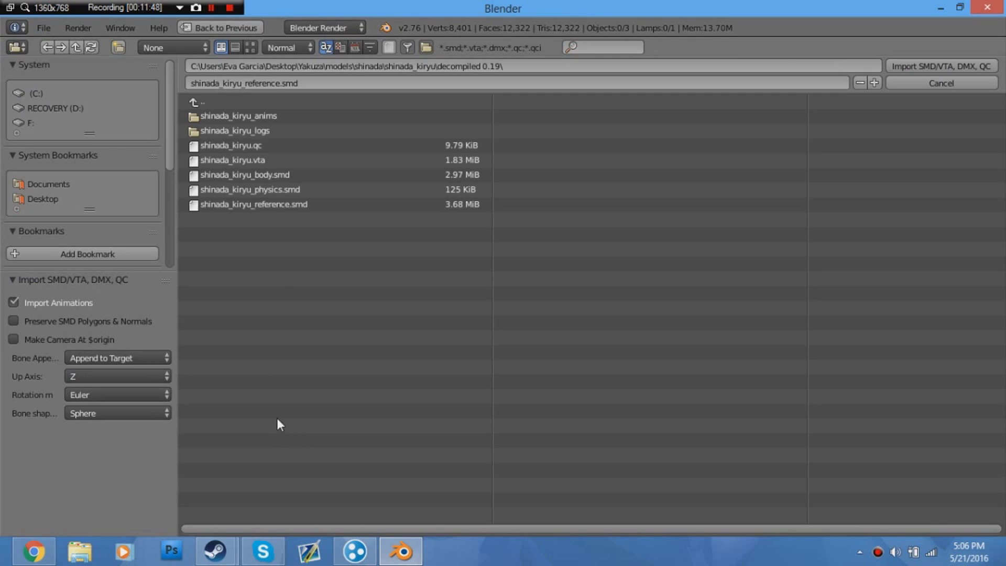
pyautogui.click(294, 176)
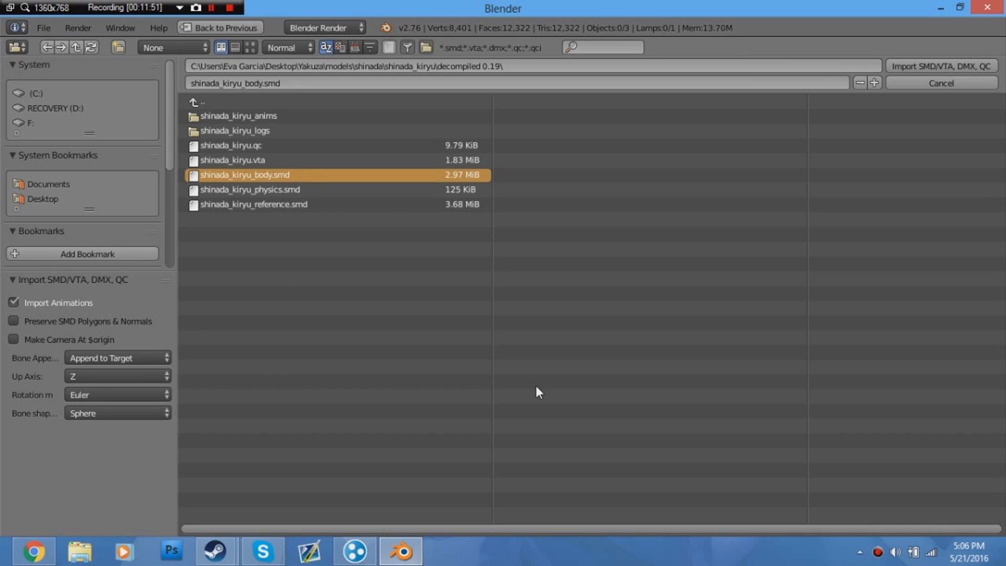
pyautogui.press('Return')
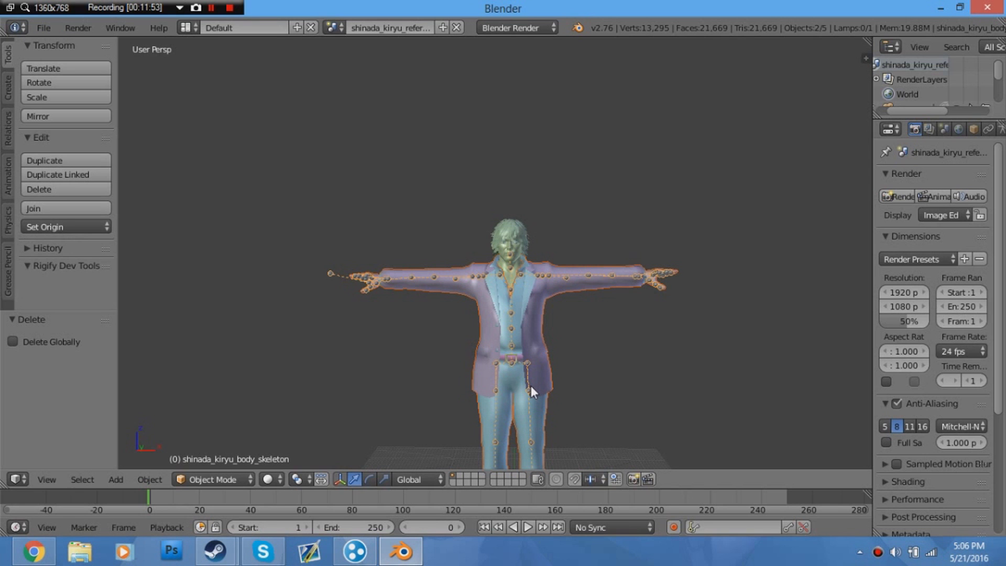
pyautogui.scroll(-3, 533, 383)
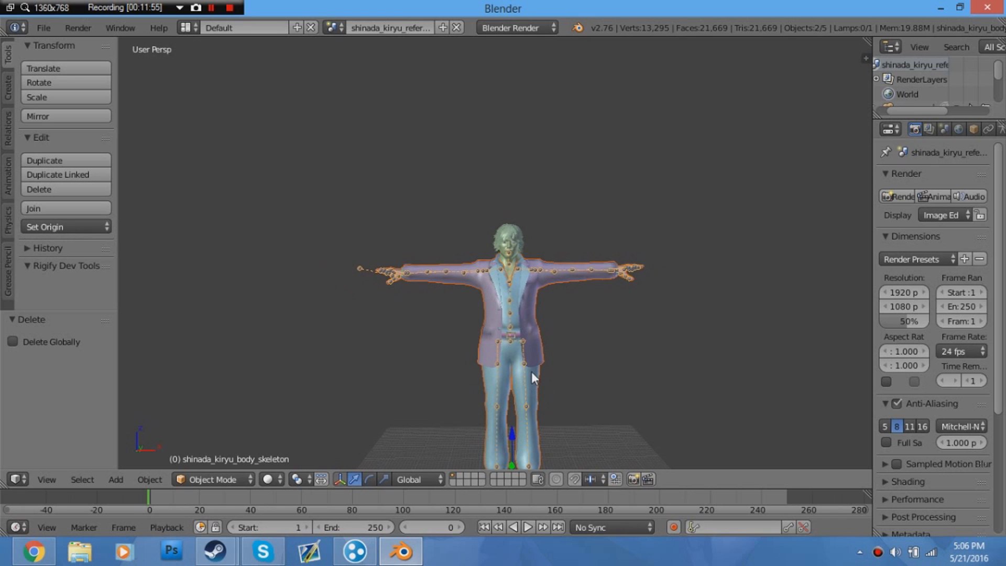
pyautogui.scroll(1, 531, 369)
pyautogui.scroll(2, 527, 349)
# Step: Delete the body's armature and orbit around to inspect the full character
pyautogui.rightClick(513, 332)
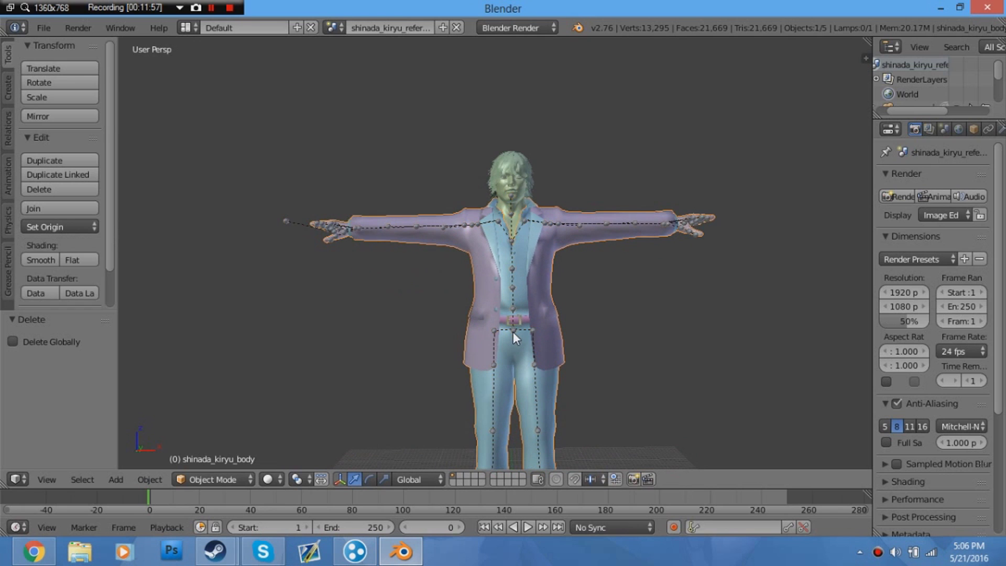
pyautogui.rightClick(512, 326)
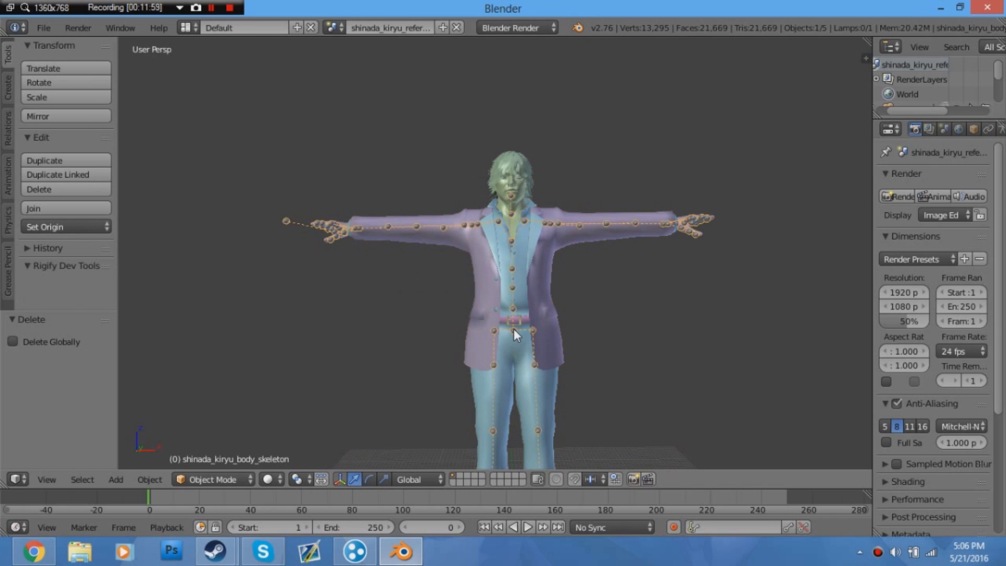
pyautogui.press('x')
pyautogui.click(513, 330)
pyautogui.moveTo(515, 353)
pyautogui.mouseDown(button='middle')
pyautogui.moveTo(435, 350)
pyautogui.moveTo(539, 351)
pyautogui.mouseUp(button='middle')
pyautogui.scroll(2, 566, 356)
pyautogui.scroll(1, 596, 345)
pyautogui.scroll(1, 606, 369)
pyautogui.scroll(2, 604, 275)
pyautogui.scroll(1, 601, 260)
pyautogui.scroll(1, 589, 230)
pyautogui.scroll(2, 585, 283)
pyautogui.scroll(2, 584, 283)
pyautogui.moveTo(570, 310)
pyautogui.mouseDown(button='middle')
pyautogui.moveTo(566, 292)
pyautogui.moveTo(566, 333)
pyautogui.mouseUp(button='middle')
pyautogui.scroll(1, 564, 303)
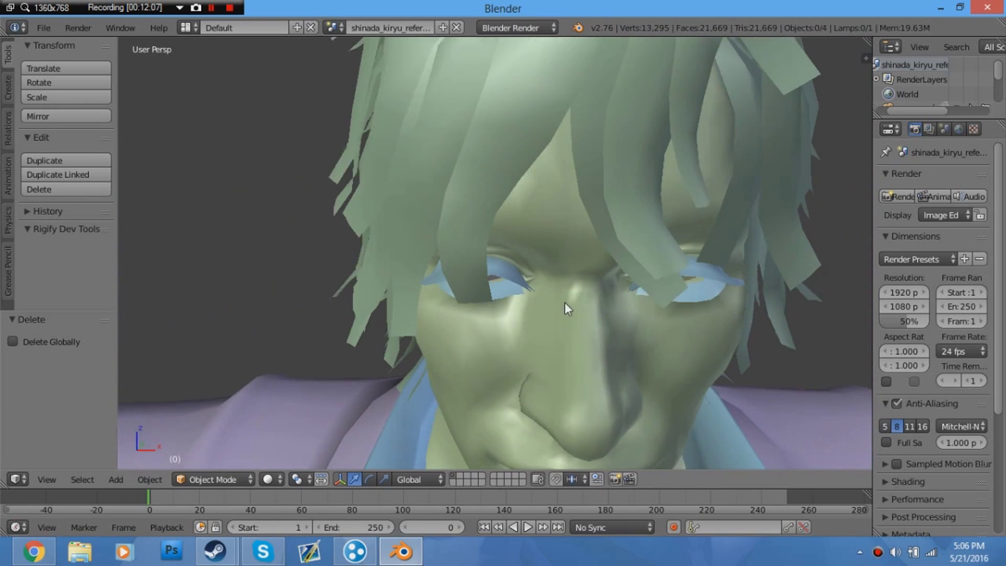
pyautogui.scroll(-1, 564, 301)
pyautogui.scroll(-1, 563, 294)
pyautogui.scroll(-3, 560, 315)
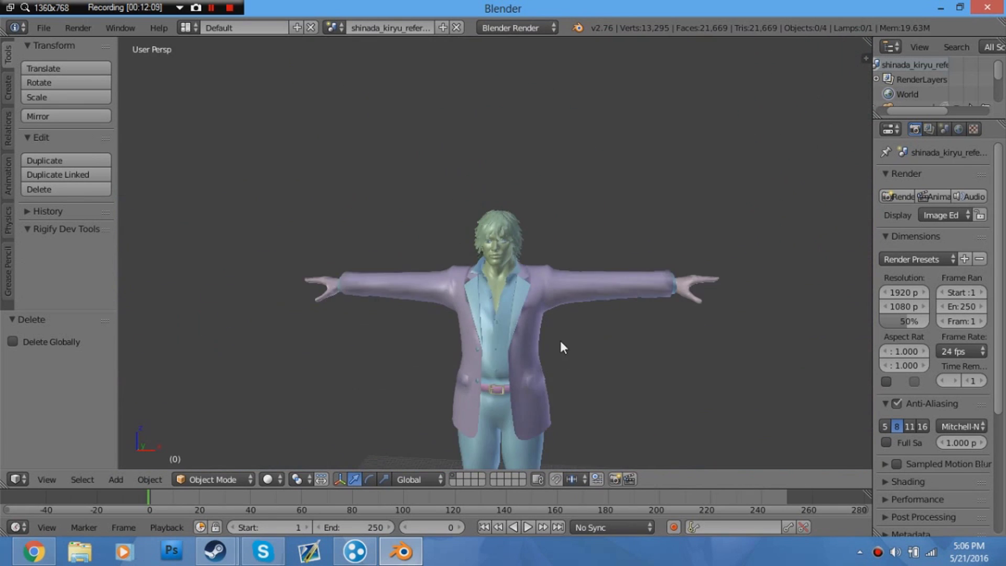
pyautogui.scroll(-1, 558, 330)
pyautogui.moveTo(562, 334)
pyautogui.mouseDown(button='middle')
pyautogui.moveTo(580, 288)
pyautogui.moveTo(447, 306)
pyautogui.moveTo(716, 287)
pyautogui.moveTo(561, 288)
pyautogui.moveTo(550, 236)
pyautogui.mouseUp(button='middle')
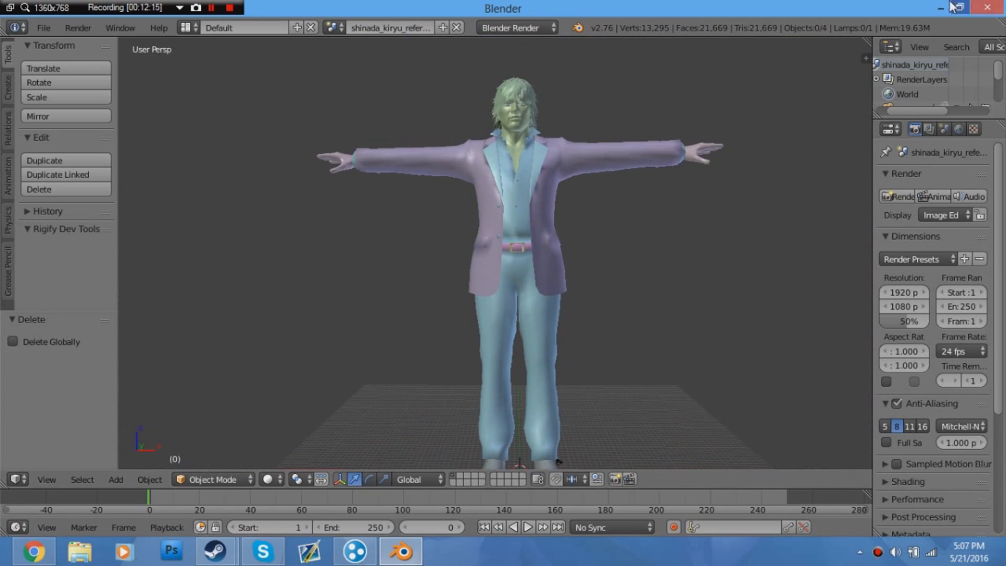
# Step: Launch a second Blender session from the desktop icon and delete its default cube
pyautogui.click(946, 6)
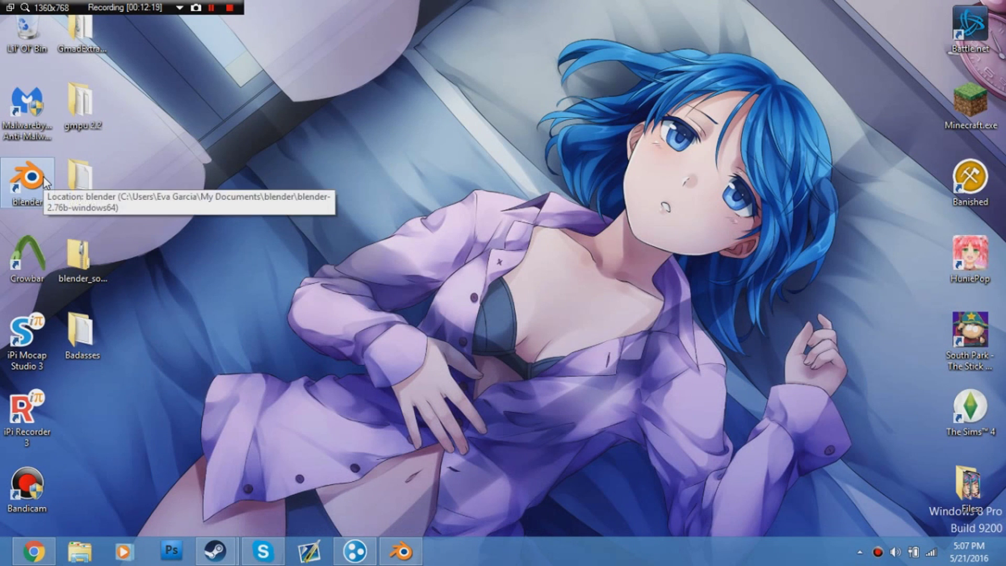
pyautogui.doubleClick(25, 189)
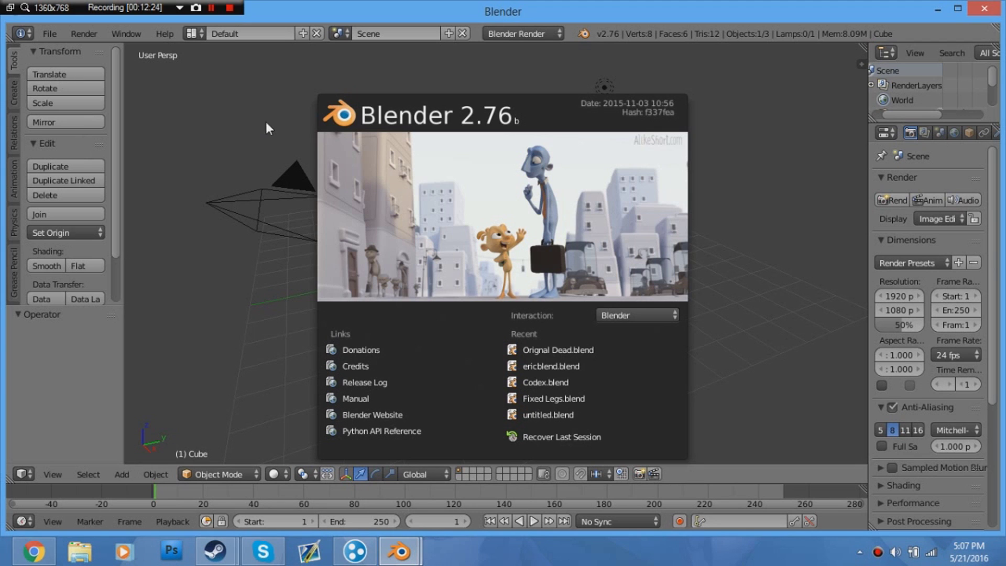
pyautogui.click(231, 129)
pyautogui.press('x')
pyautogui.click(236, 123)
# Step: Start a Source Engine import and browse to Desktop\Badasses\models\joshers\playermodels
pyautogui.click(52, 35)
pyautogui.moveTo(71, 298)
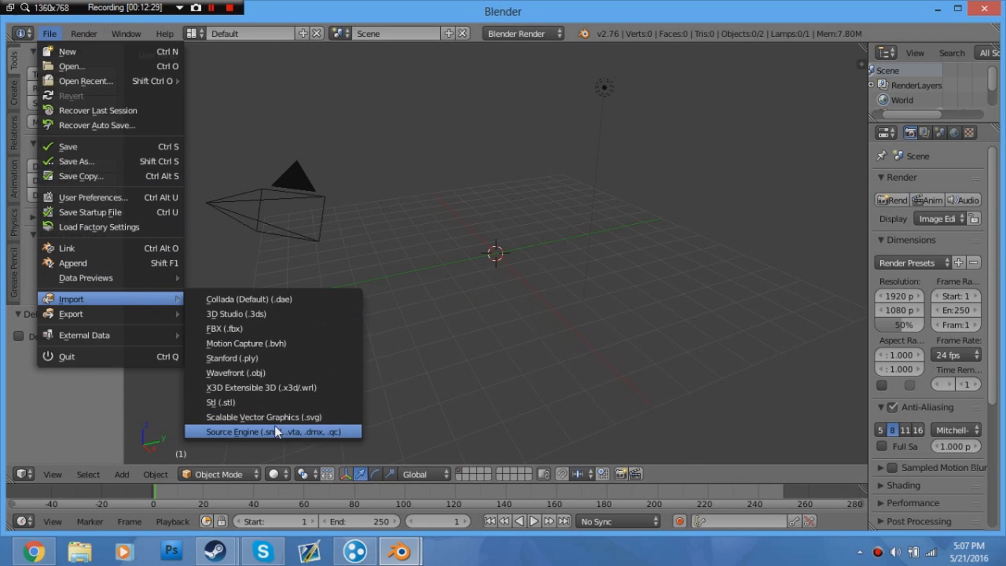
pyautogui.click(274, 430)
pyautogui.click(210, 111)
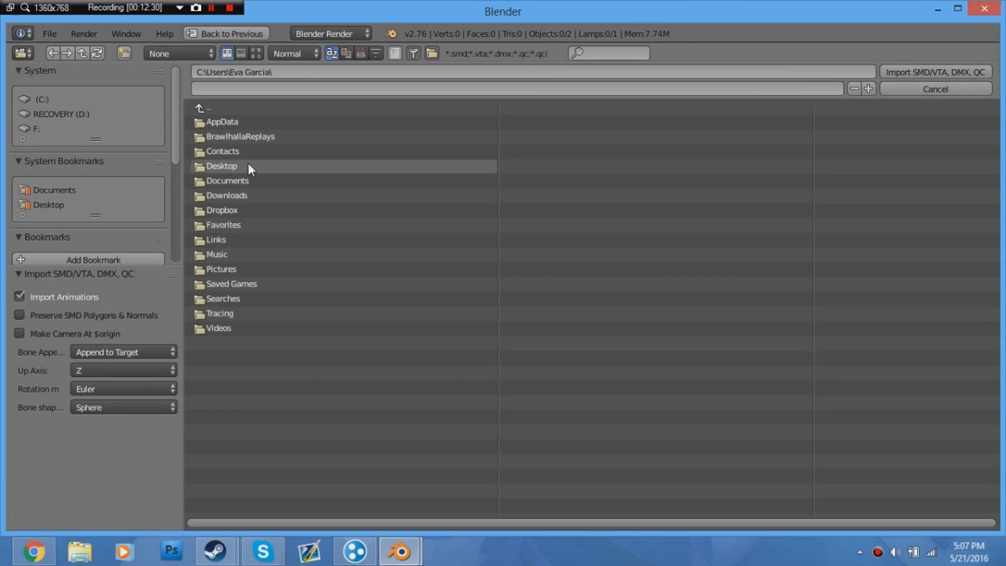
pyautogui.click(248, 163)
pyautogui.click(226, 122)
pyautogui.click(227, 151)
pyautogui.click(227, 124)
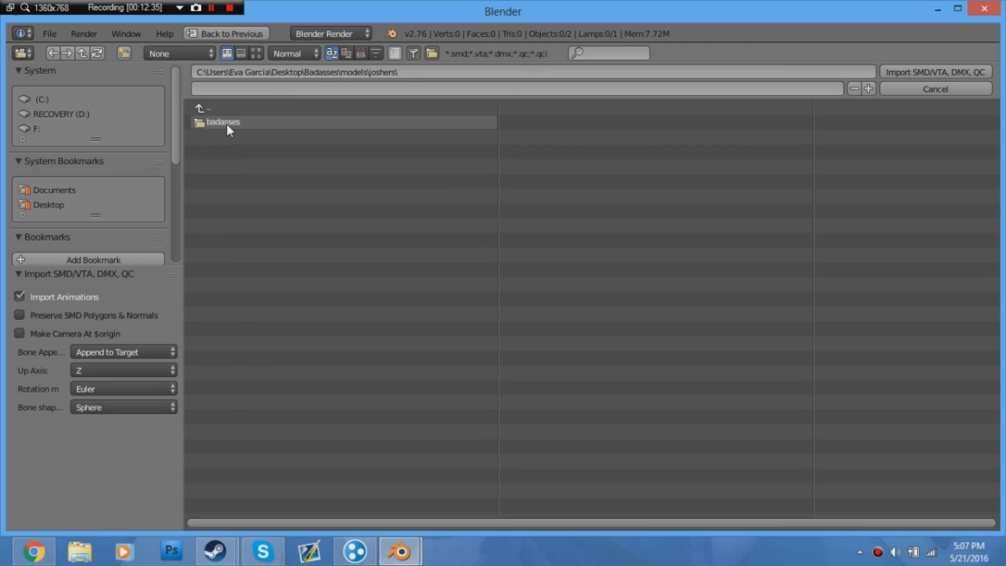
pyautogui.click(227, 123)
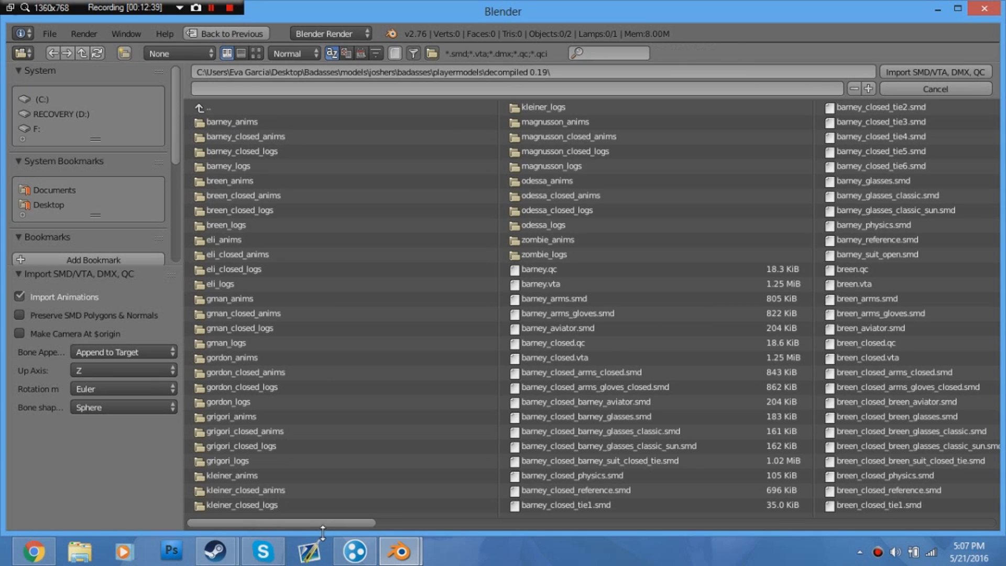
pyautogui.moveTo(318, 524); pyautogui.dragTo(368, 523)
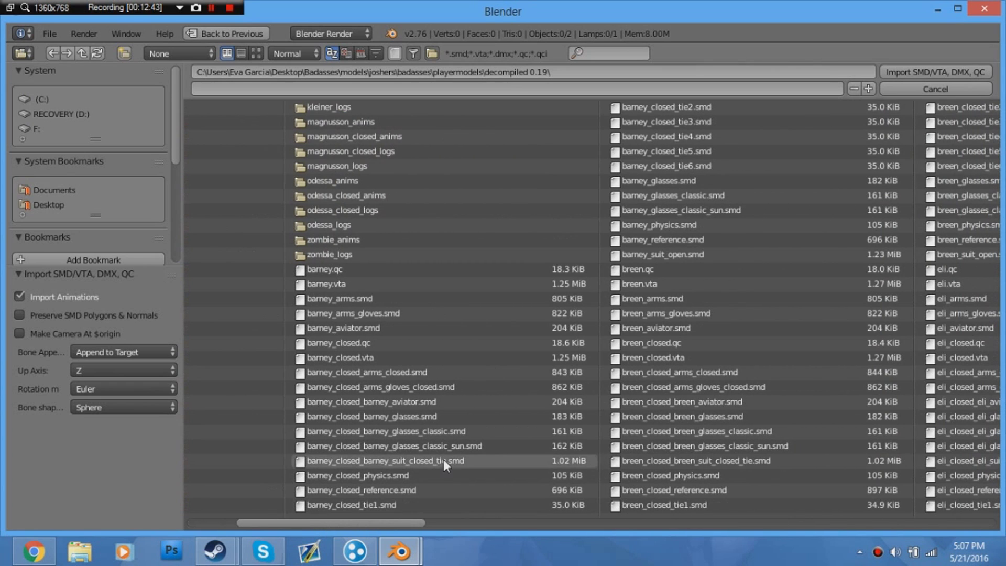
# Step: Import barney_closed_reference.smd and delete its head mesh
pyautogui.click(425, 491)
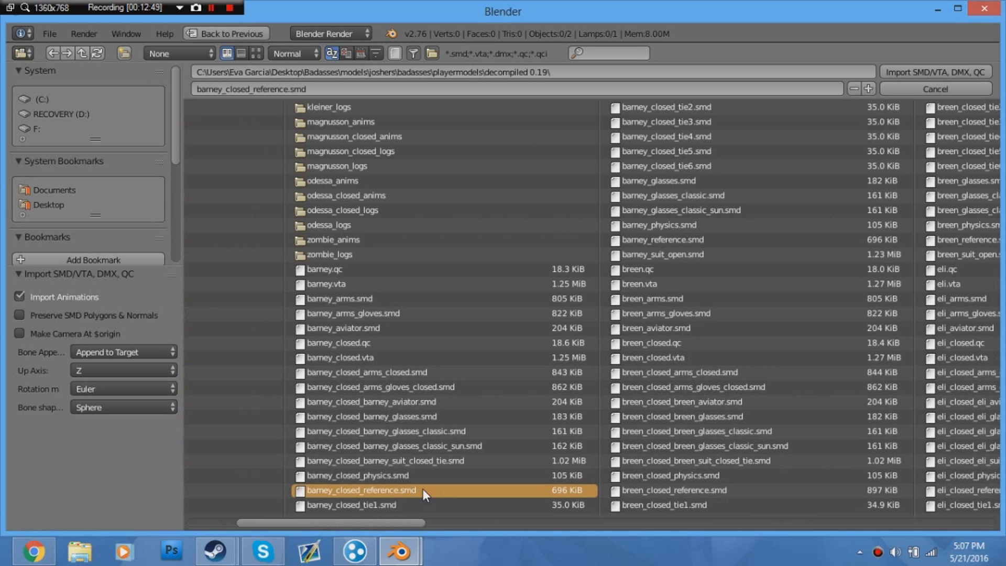
pyautogui.doubleClick(423, 488)
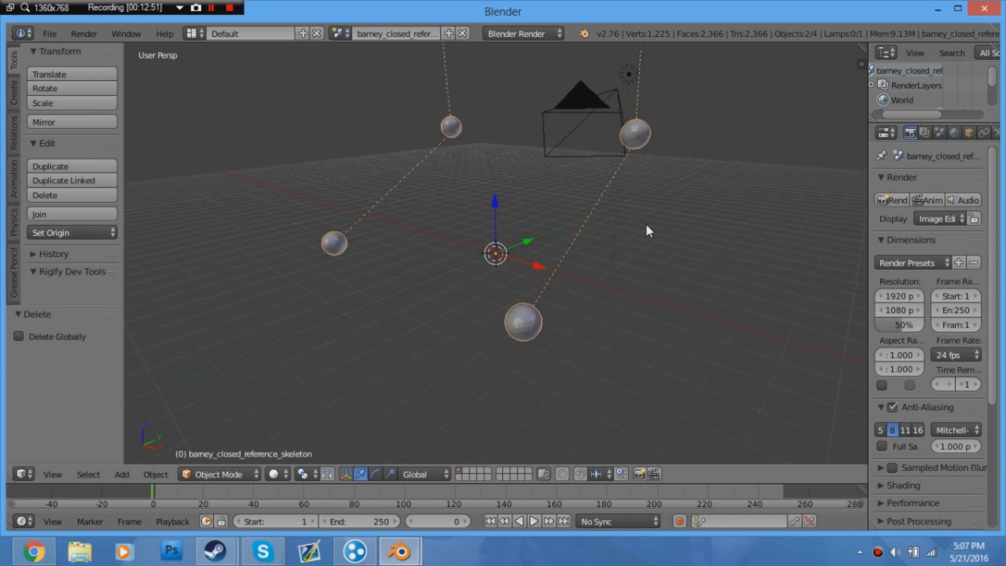
pyautogui.scroll(-3, 645, 230)
pyautogui.scroll(-3, 629, 209)
pyautogui.scroll(-3, 595, 188)
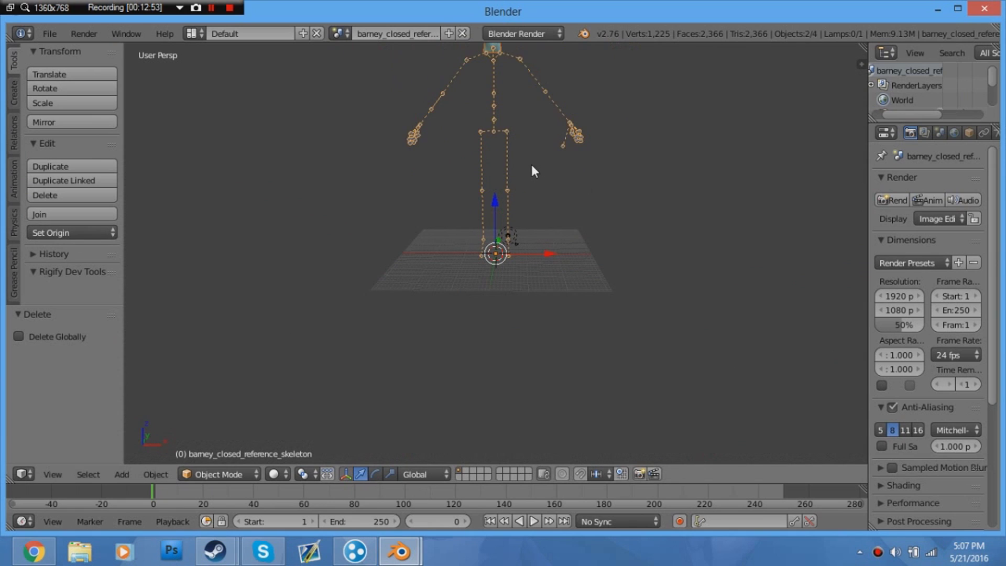
pyautogui.keyDown('shift'); pyautogui.moveTo(513, 146); pyautogui.dragTo(506, 269, button='middle'); pyautogui.keyUp('shift')
pyautogui.scroll(2, 495, 252)
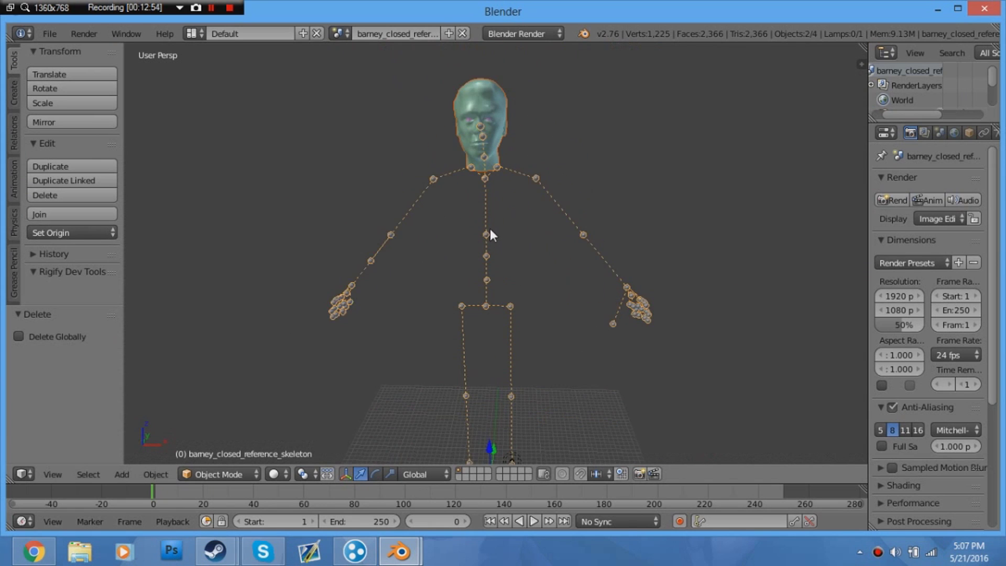
pyautogui.rightClick(493, 112)
pyautogui.press('x')
pyautogui.click(493, 113)
pyautogui.scroll(-1, 491, 303)
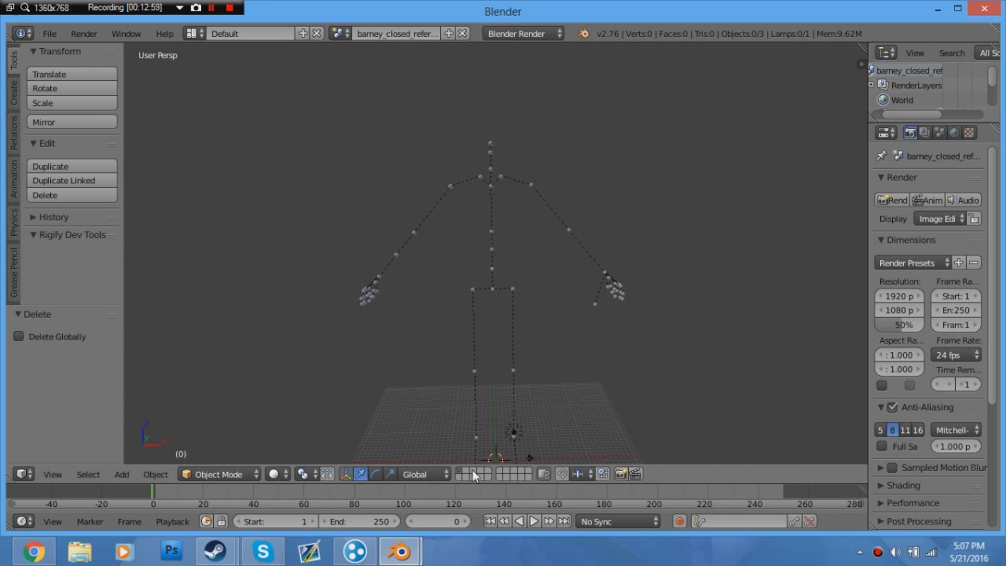
# Step: In the Shinada window, select hair and body with the body active, and join them
pyautogui.moveTo(400, 551)
pyautogui.click(360, 474)
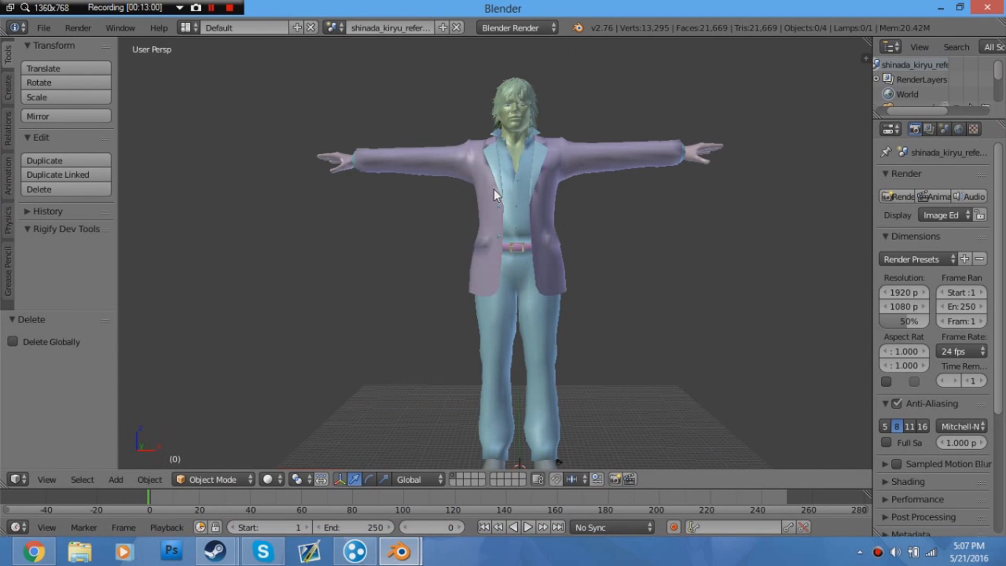
pyautogui.rightClick(494, 188)
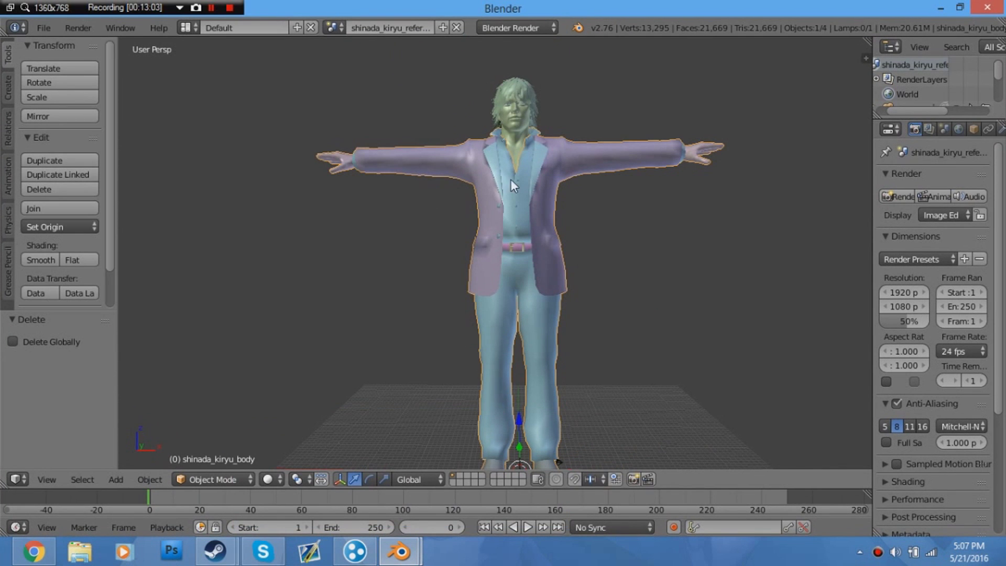
pyautogui.rightClick(513, 100)
pyautogui.keyDown('shift'); pyautogui.rightClick(523, 176); pyautogui.keyUp('shift')
pyautogui.rightClick(511, 100)
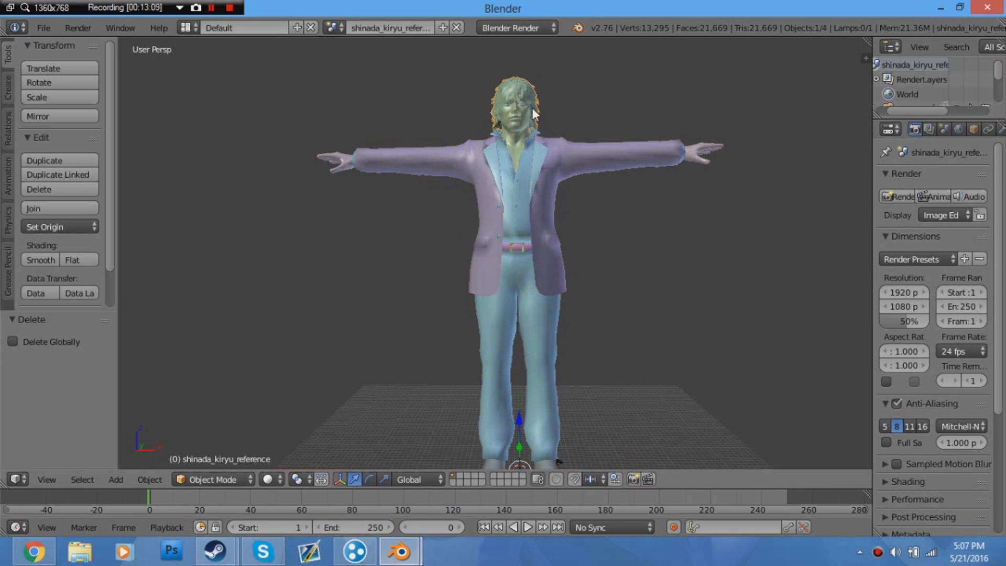
pyautogui.keyDown('shift'); pyautogui.rightClick(479, 168); pyautogui.keyUp('shift')
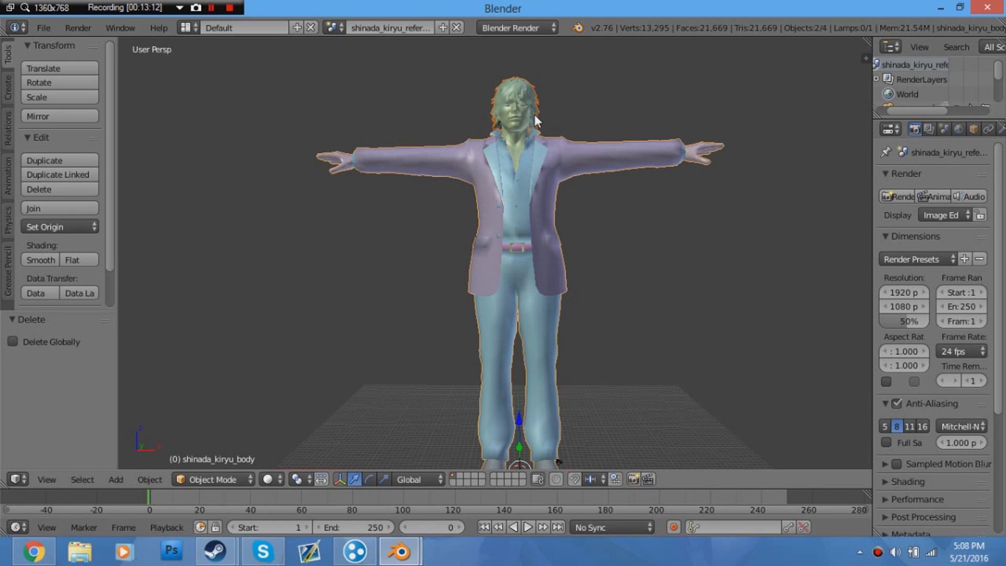
pyautogui.hotkey('ctrl', 'j')
# Step: Cancel the accidental Z rotations of the model
pyautogui.press('r')
pyautogui.press('z')
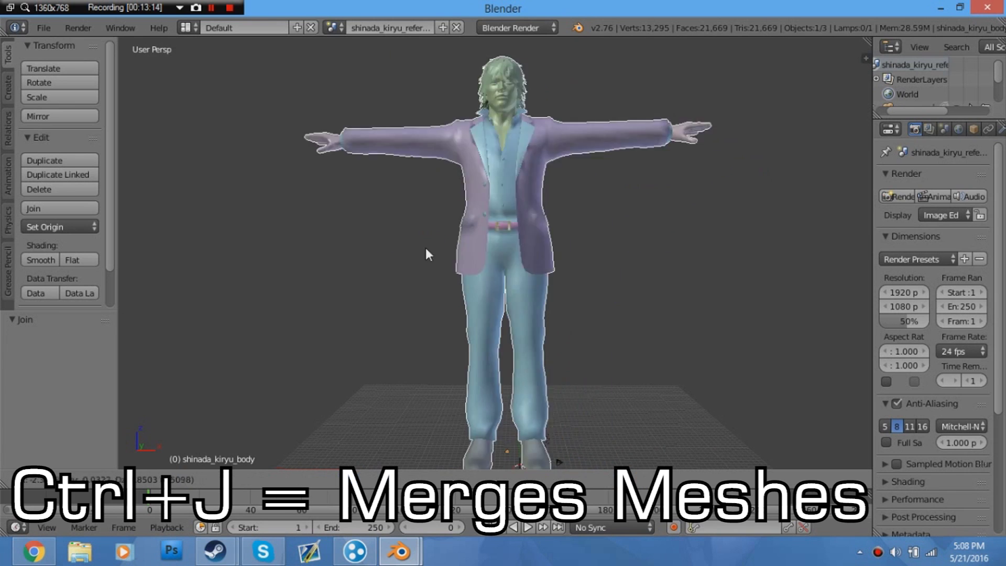
pyautogui.rightClick(548, 162)
pyautogui.press('r')
pyautogui.press('z')
pyautogui.rightClick(523, 183)
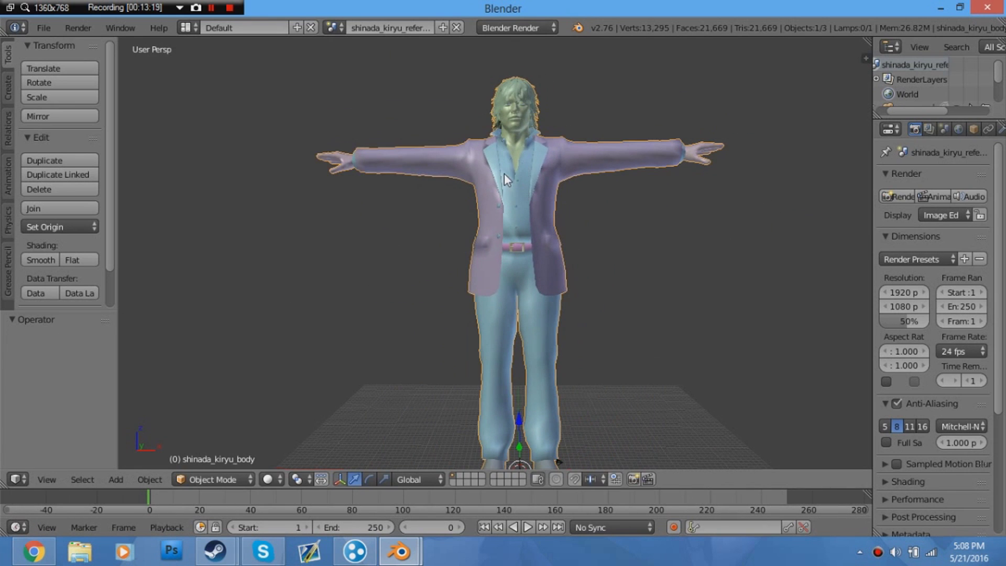
# Step: Select the head and body, join them into one mesh, and cancel stray moves
pyautogui.rightClick(504, 174)
pyautogui.press('g')
pyautogui.rightClick(568, 260)
pyautogui.rightClick(576, 176)
pyautogui.press('g')
pyautogui.rightClick(519, 106)
pyautogui.hotkey('ctrl', 'j')
pyautogui.press('g')
pyautogui.rightClick(483, 223)
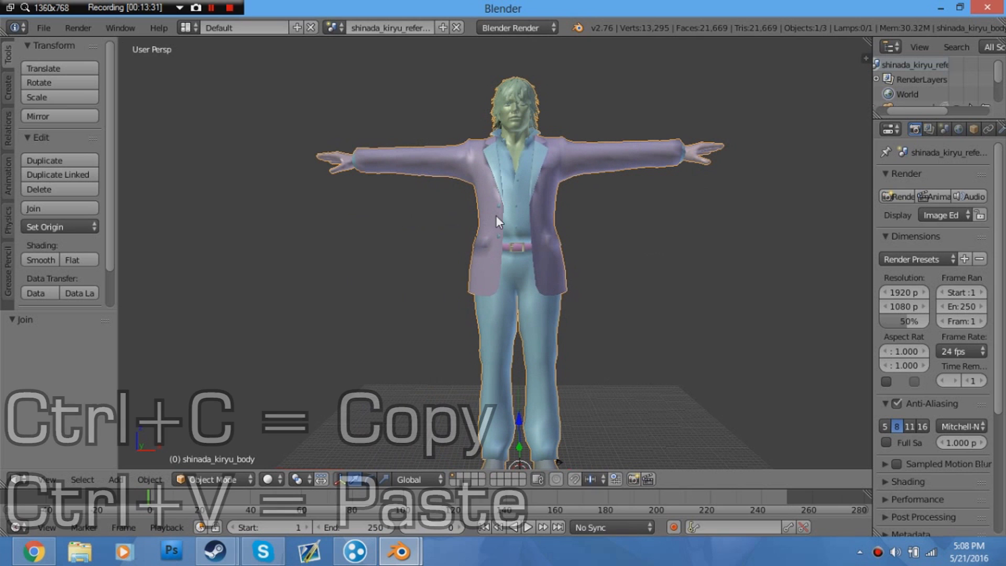
# Step: Copy the merged Shinada mesh and paste it into the Barney skeleton session
pyautogui.hotkey('ctrl', 'c')
pyautogui.click(938, 8)
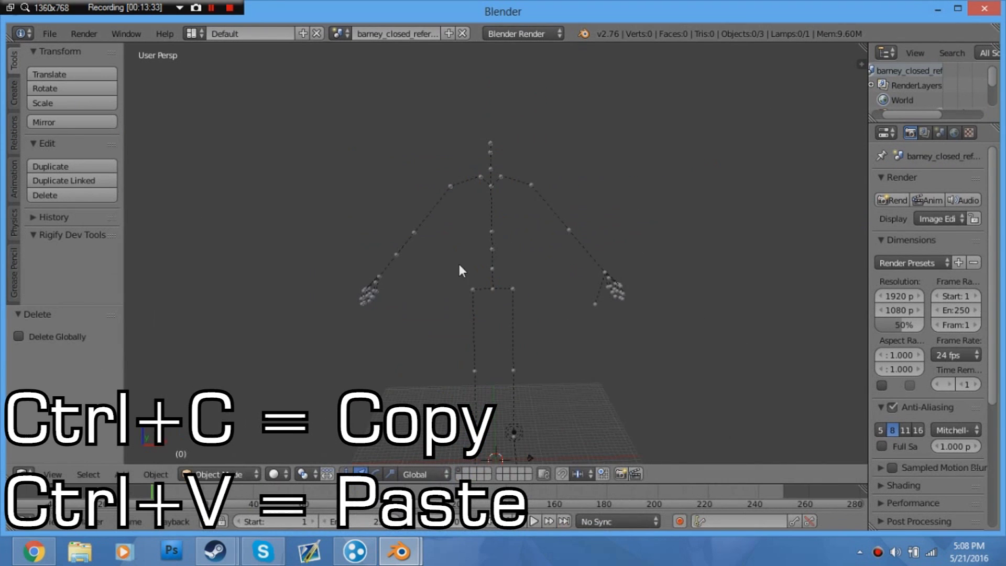
pyautogui.hotkey('ctrl', 'v')
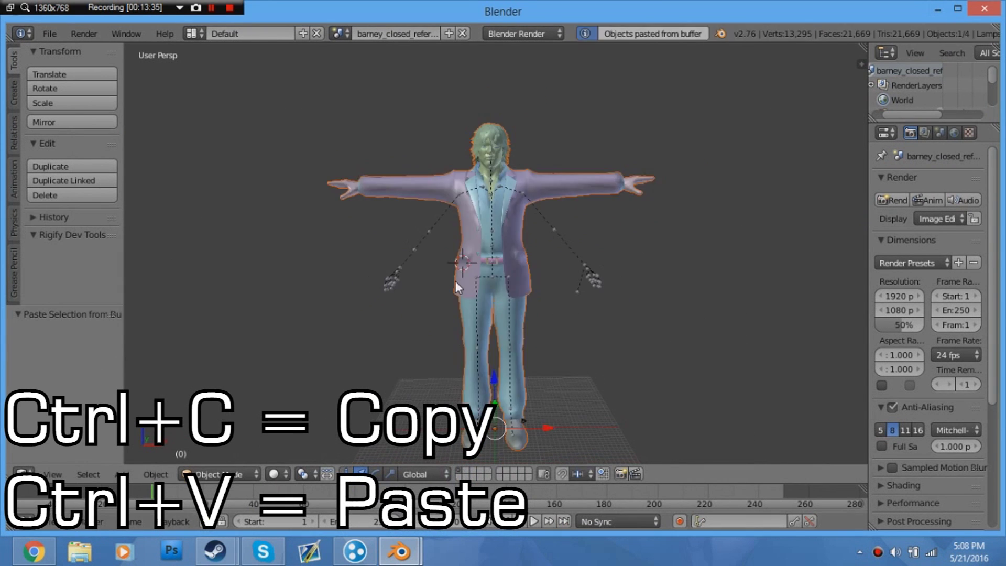
pyautogui.scroll(1, 517, 259)
pyautogui.scroll(2, 522, 270)
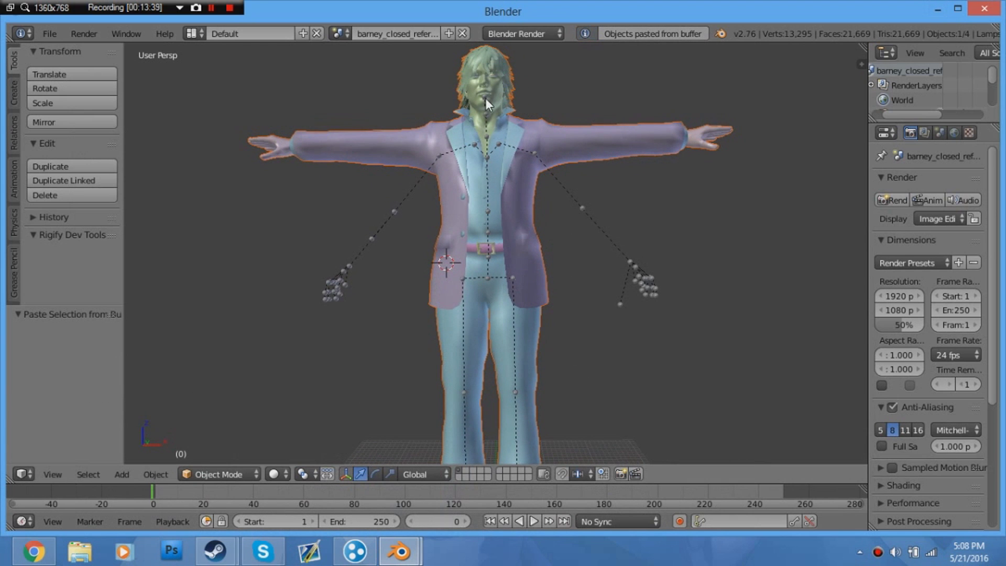
pyautogui.scroll(2, 484, 99)
pyautogui.scroll(-3, 483, 112)
pyautogui.keyDown('shift'); pyautogui.moveTo(486, 119); pyautogui.dragTo(491, 167, button='middle'); pyautogui.keyUp('shift')
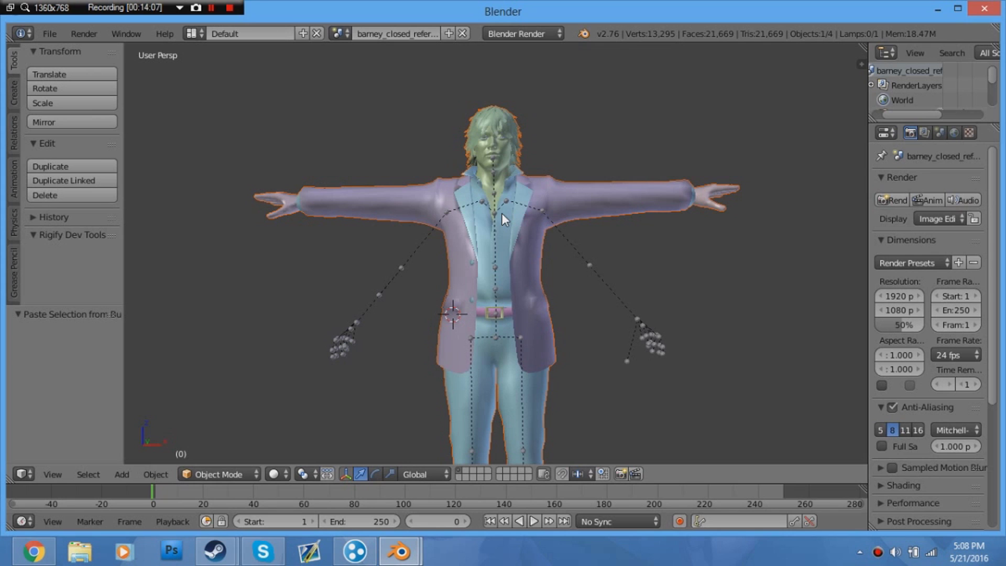
pyautogui.scroll(-1, 502, 213)
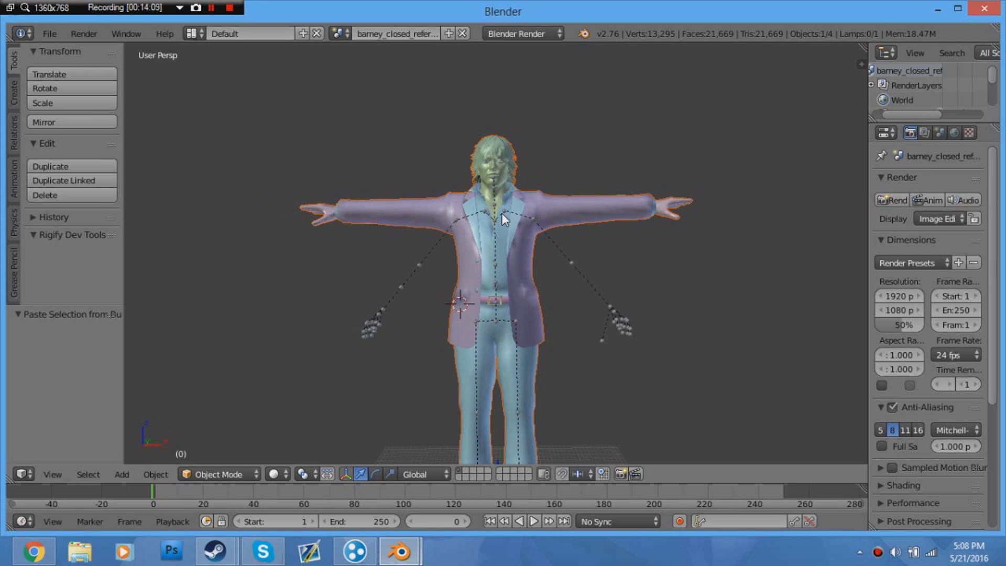